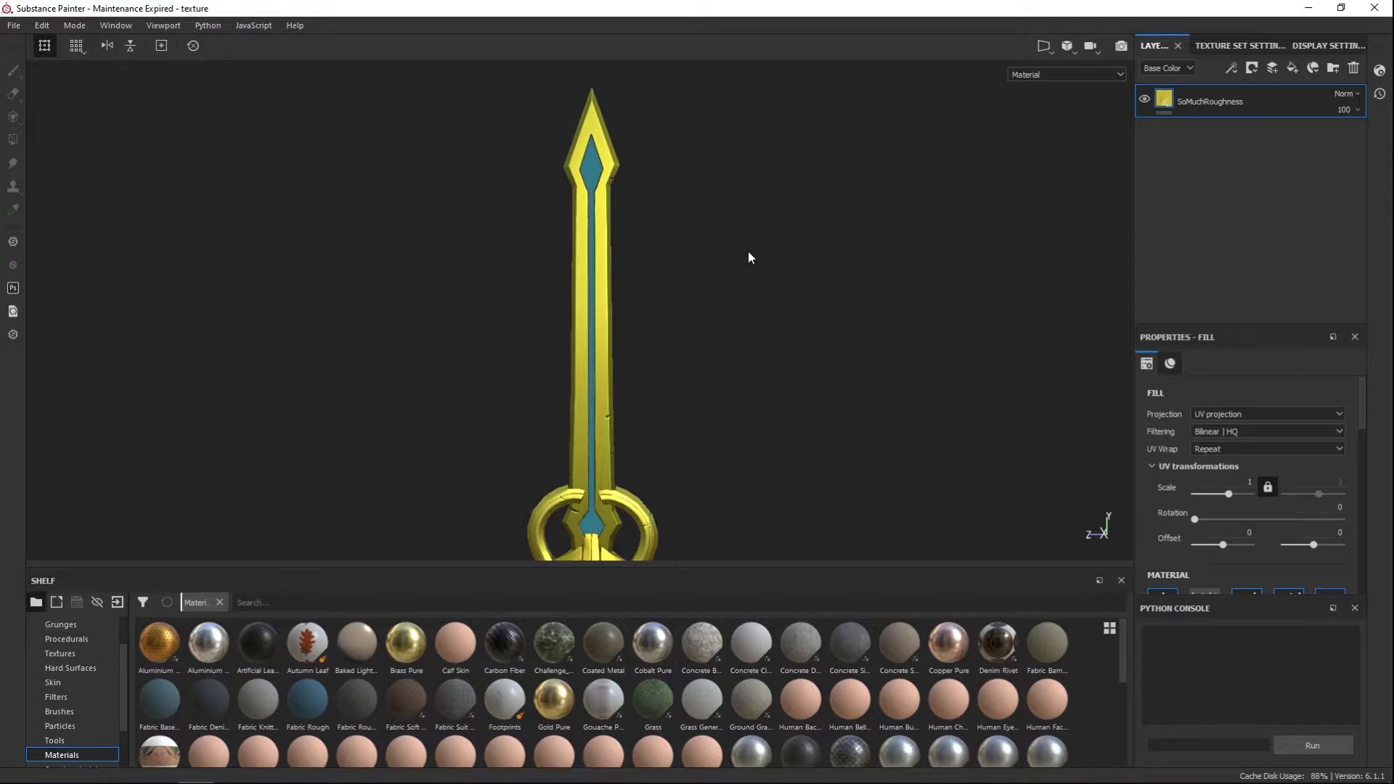
Step: Open the texture export settings for the sword project
left_click(13, 25)
left_click(126, 4)
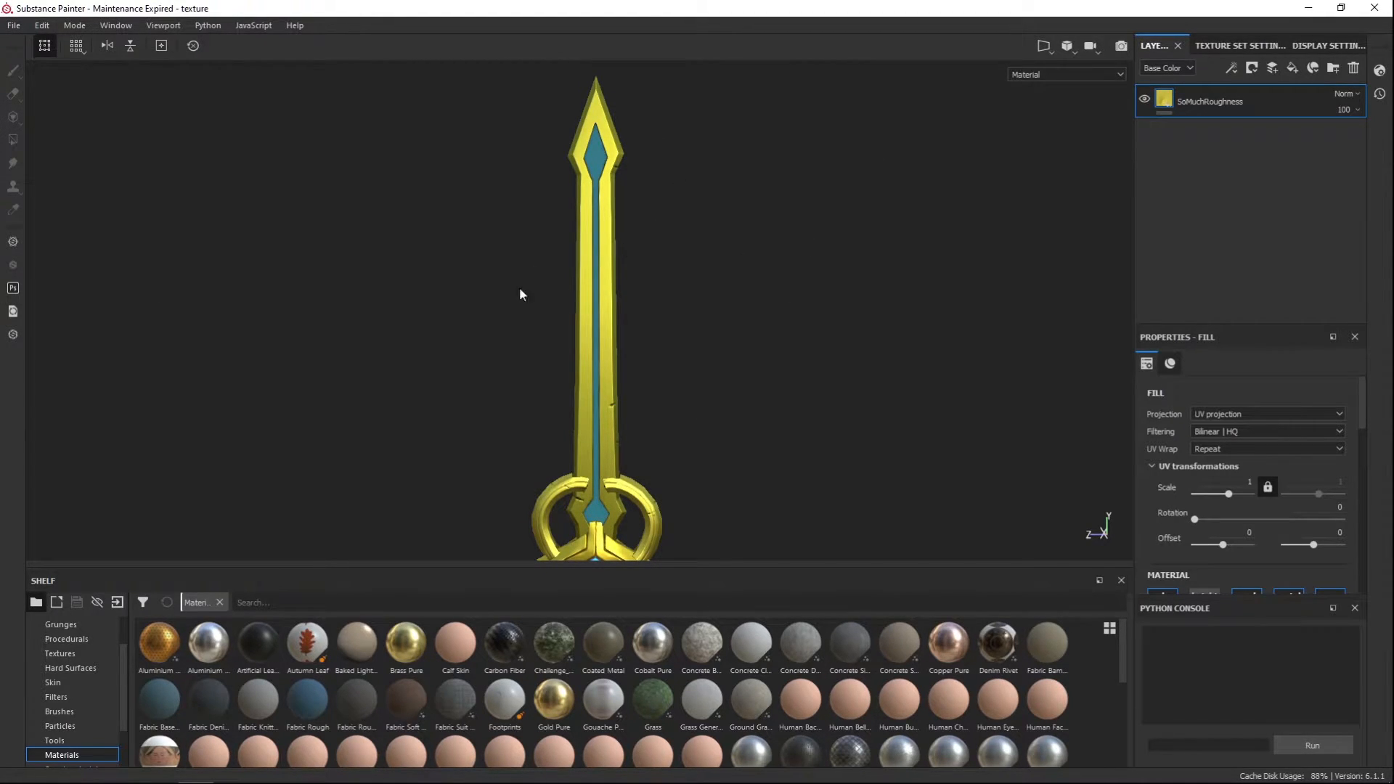
left_click(14, 25)
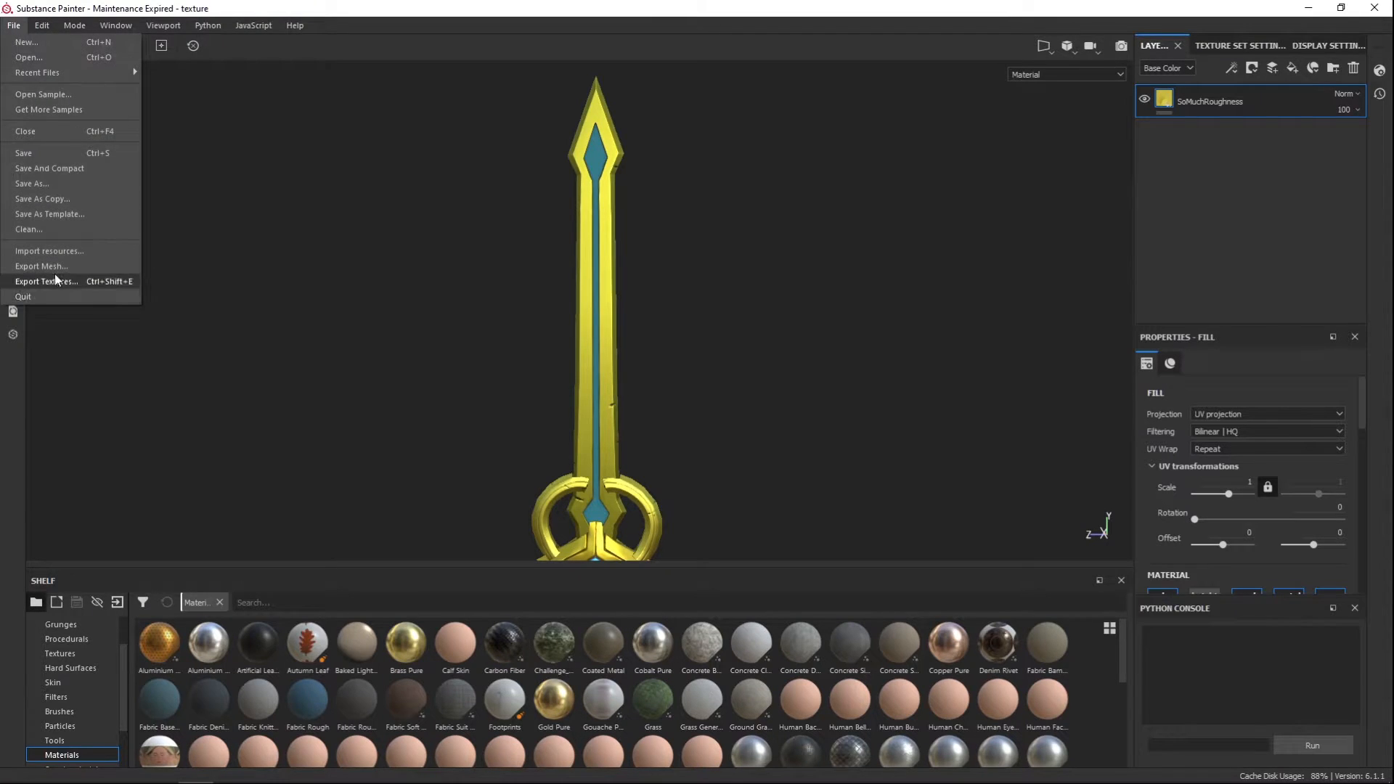
left_click(74, 281)
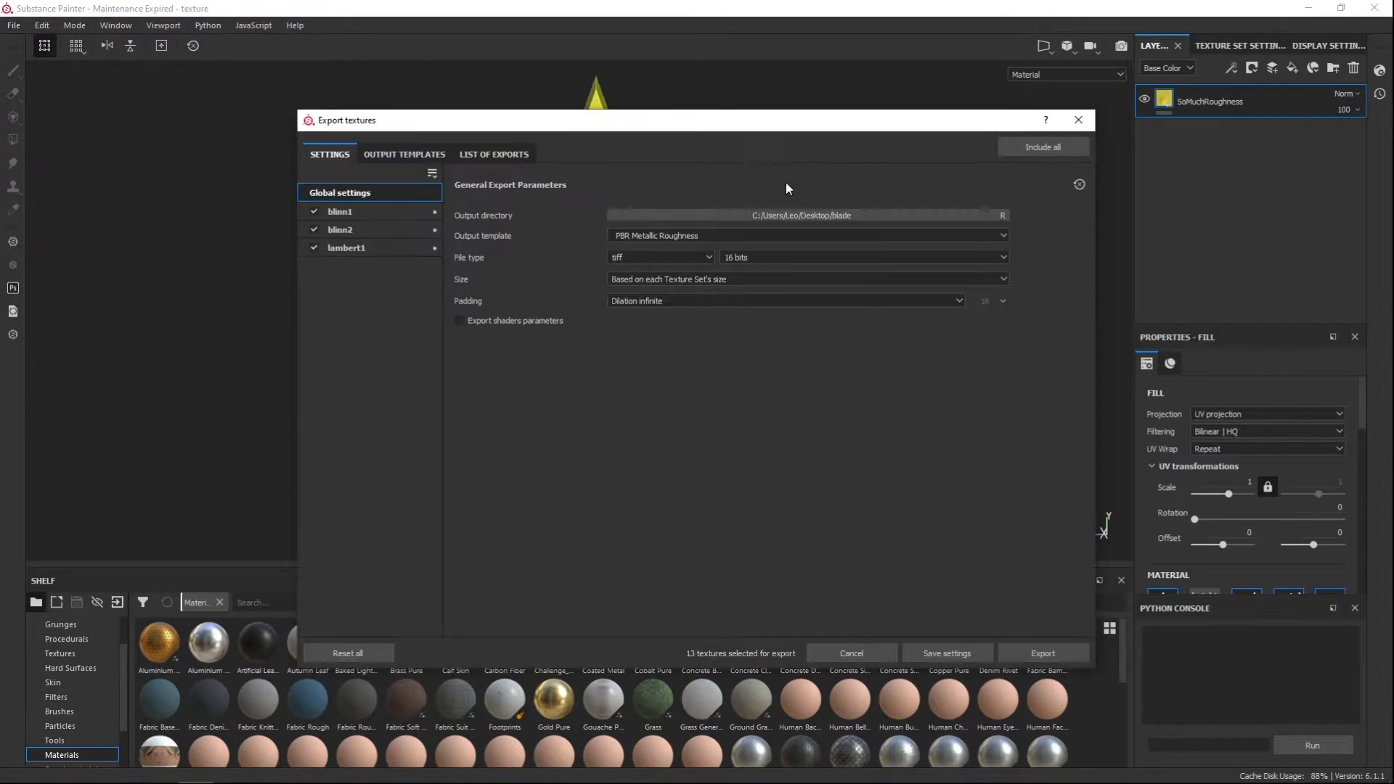
left_click_drag(734, 129, 677, 119)
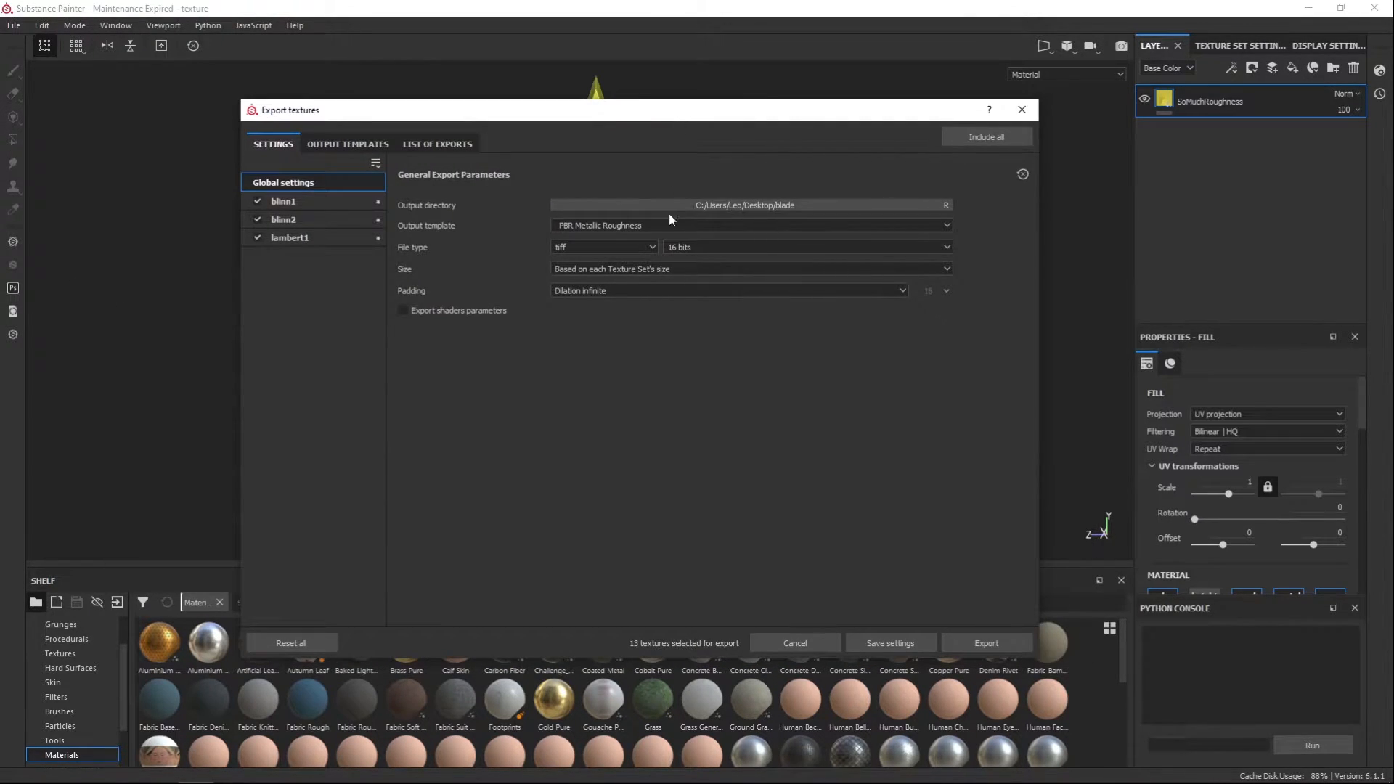
Step: Review the output directory and the available file type and bit depth options in the global export settings
left_click(812, 208)
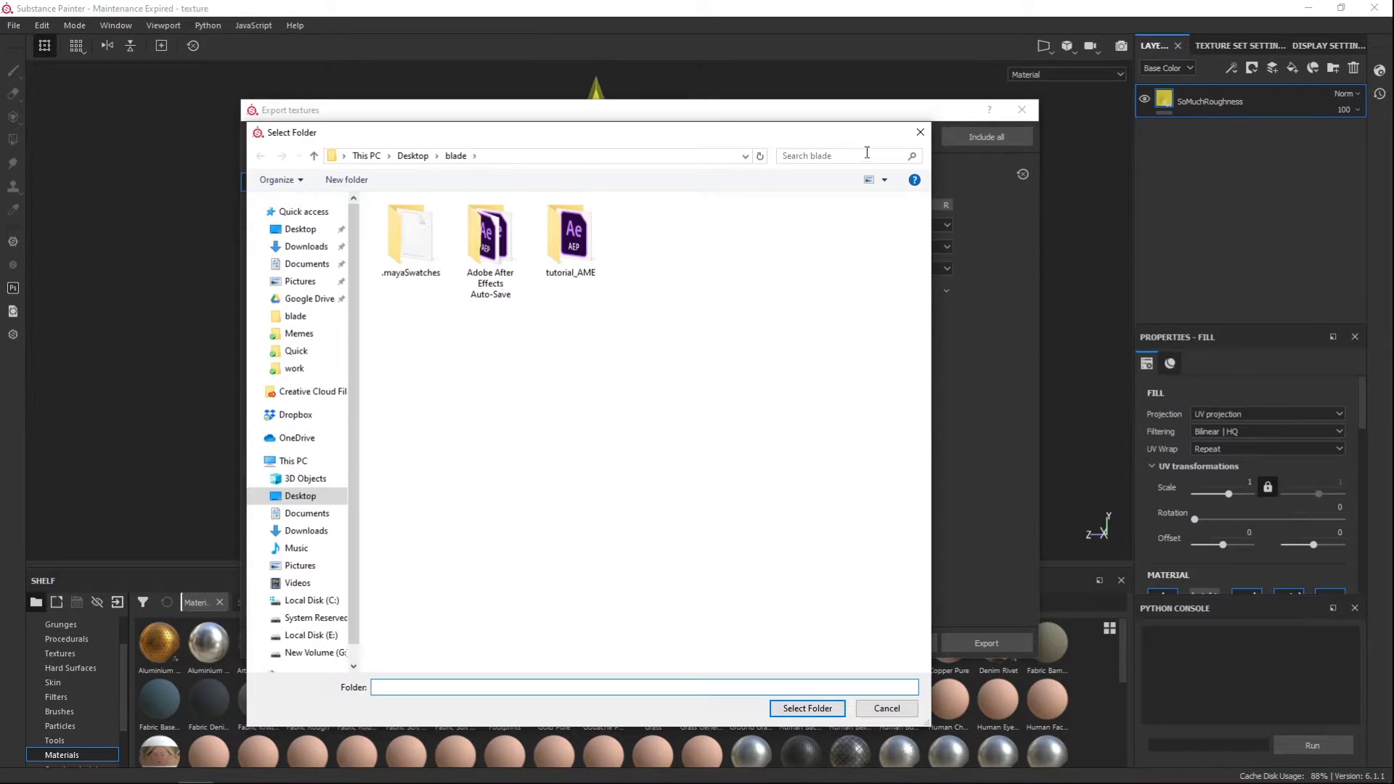
left_click(917, 133)
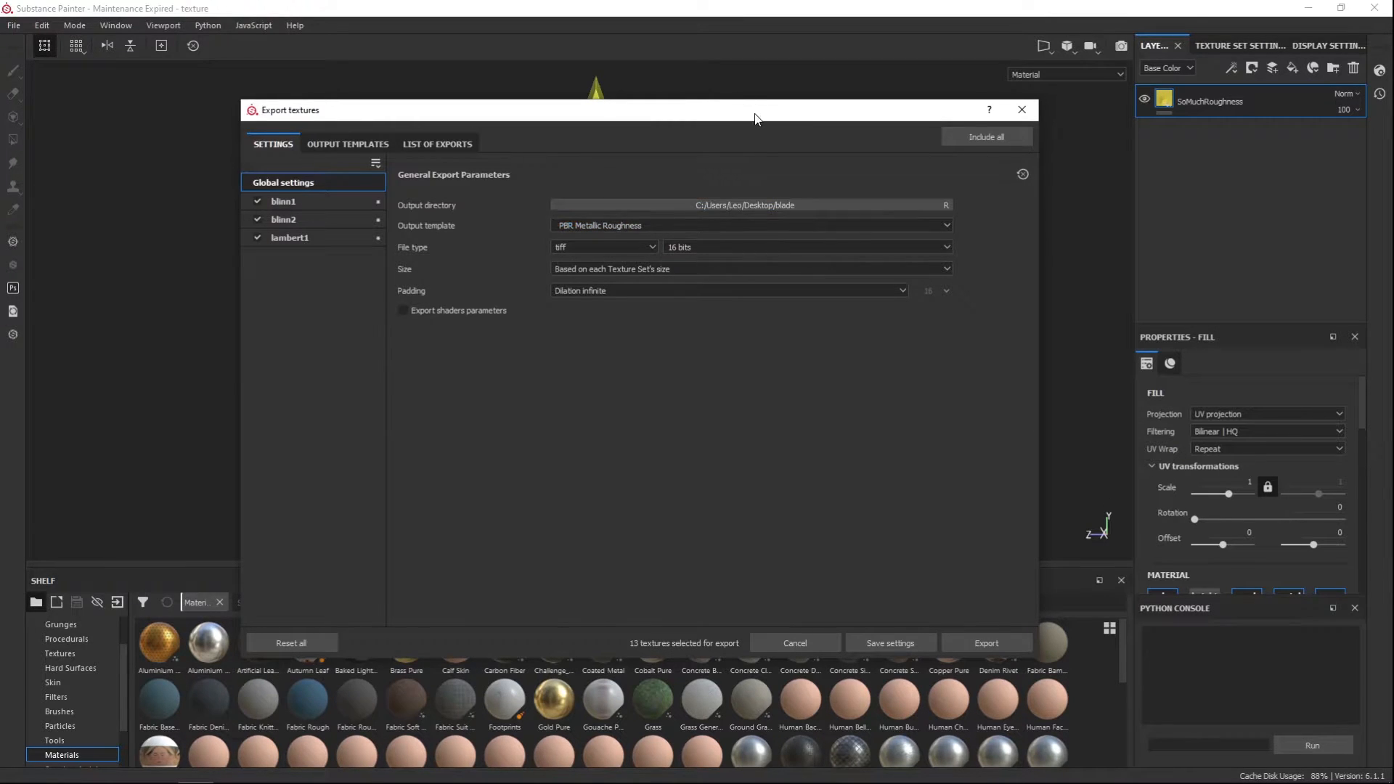
left_click_drag(755, 107, 758, 92)
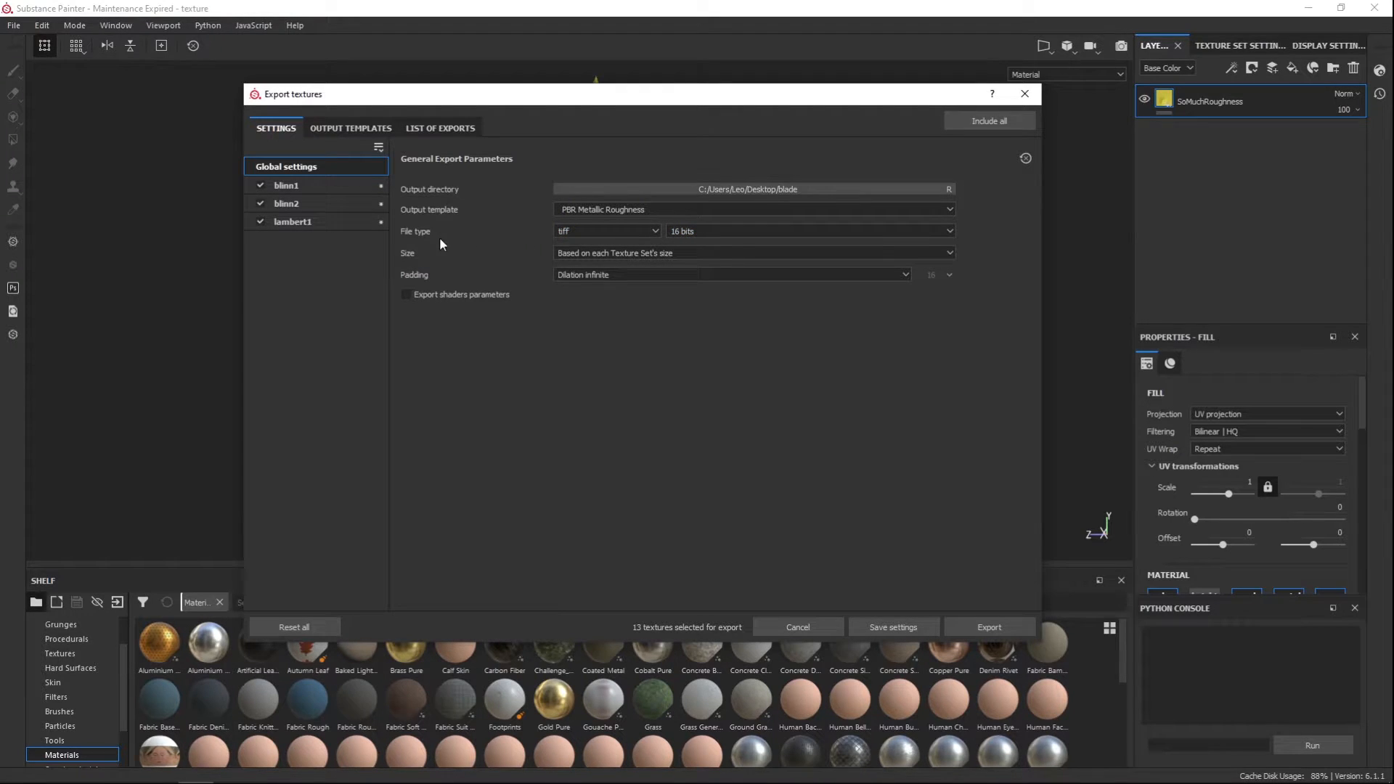
left_click(620, 235)
left_click(687, 231)
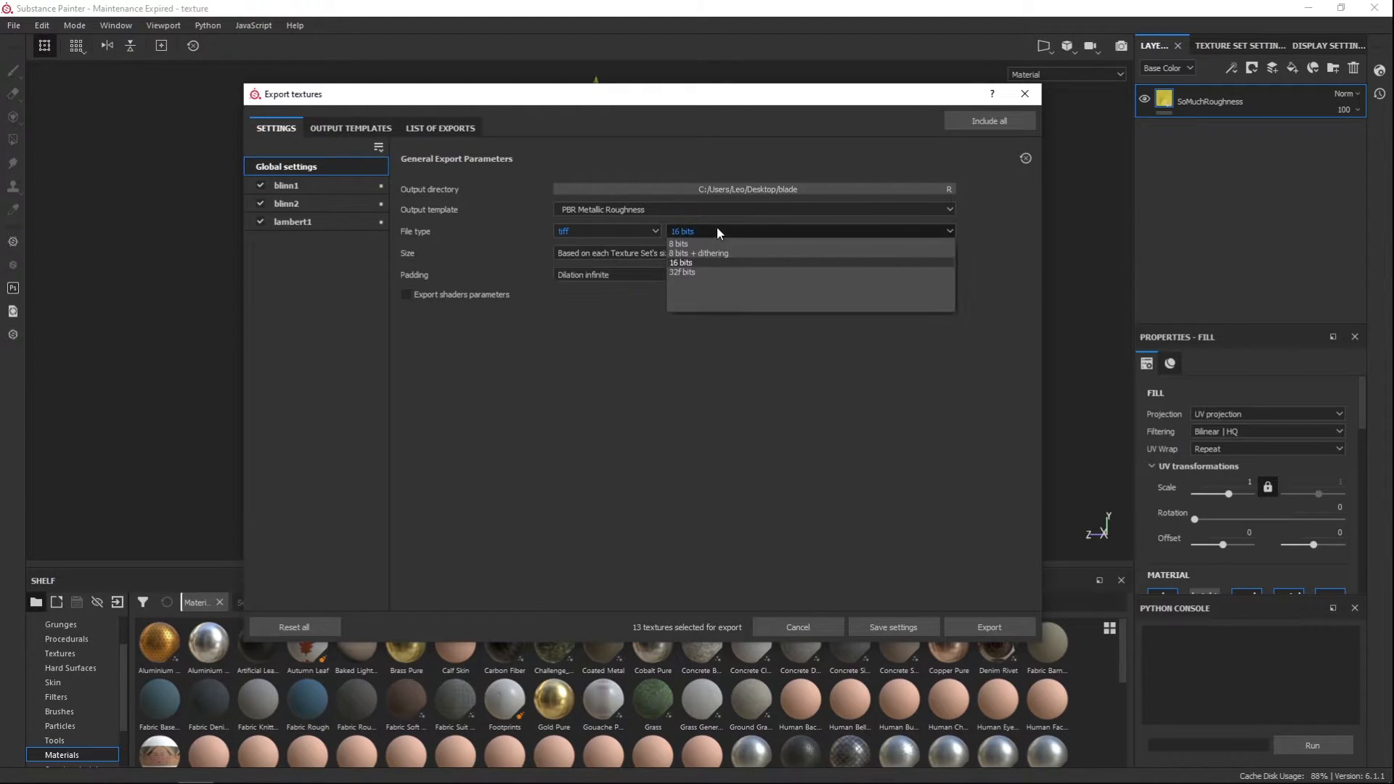
left_click(718, 288)
Step: Check the output maps of the blinn1 and lambert1 texture sets and export all textures as 16-bit TIFF
left_click(308, 190)
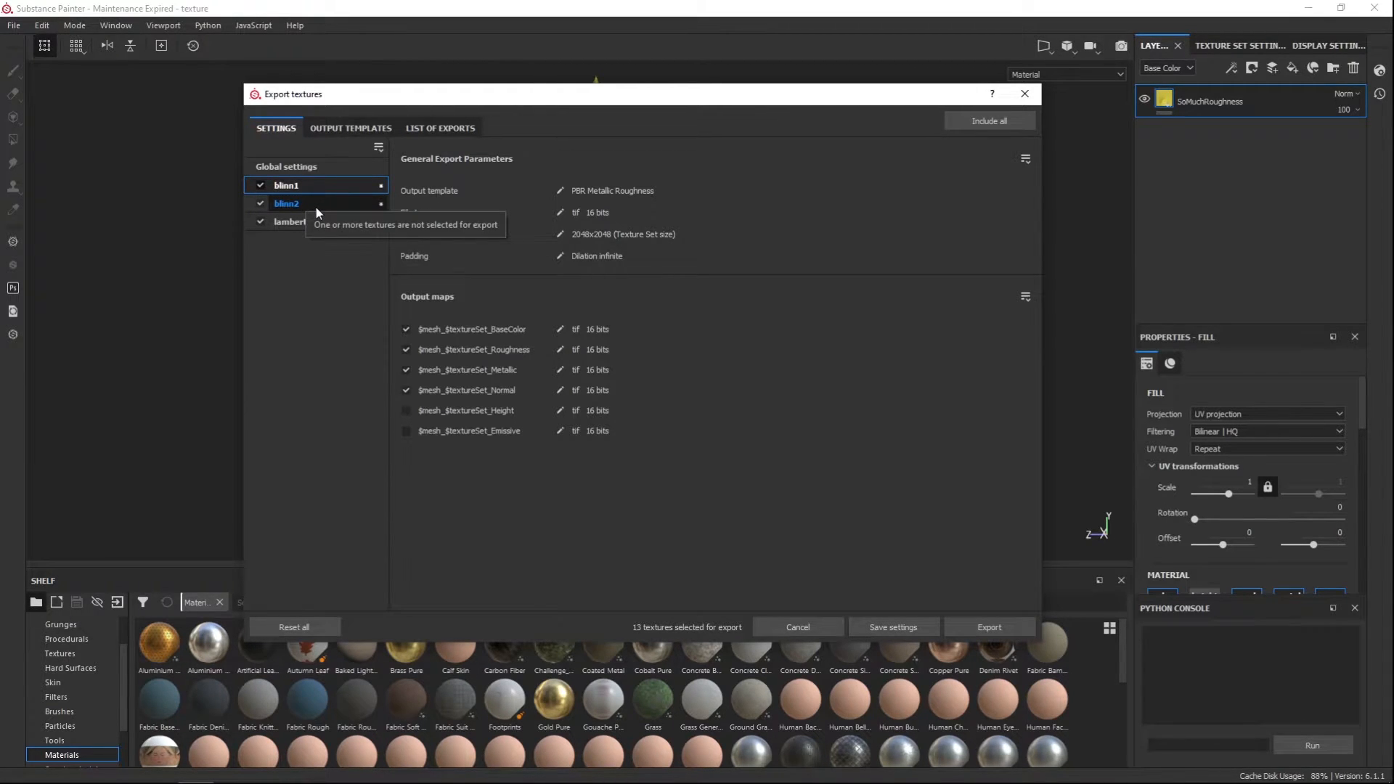
left_click(338, 224)
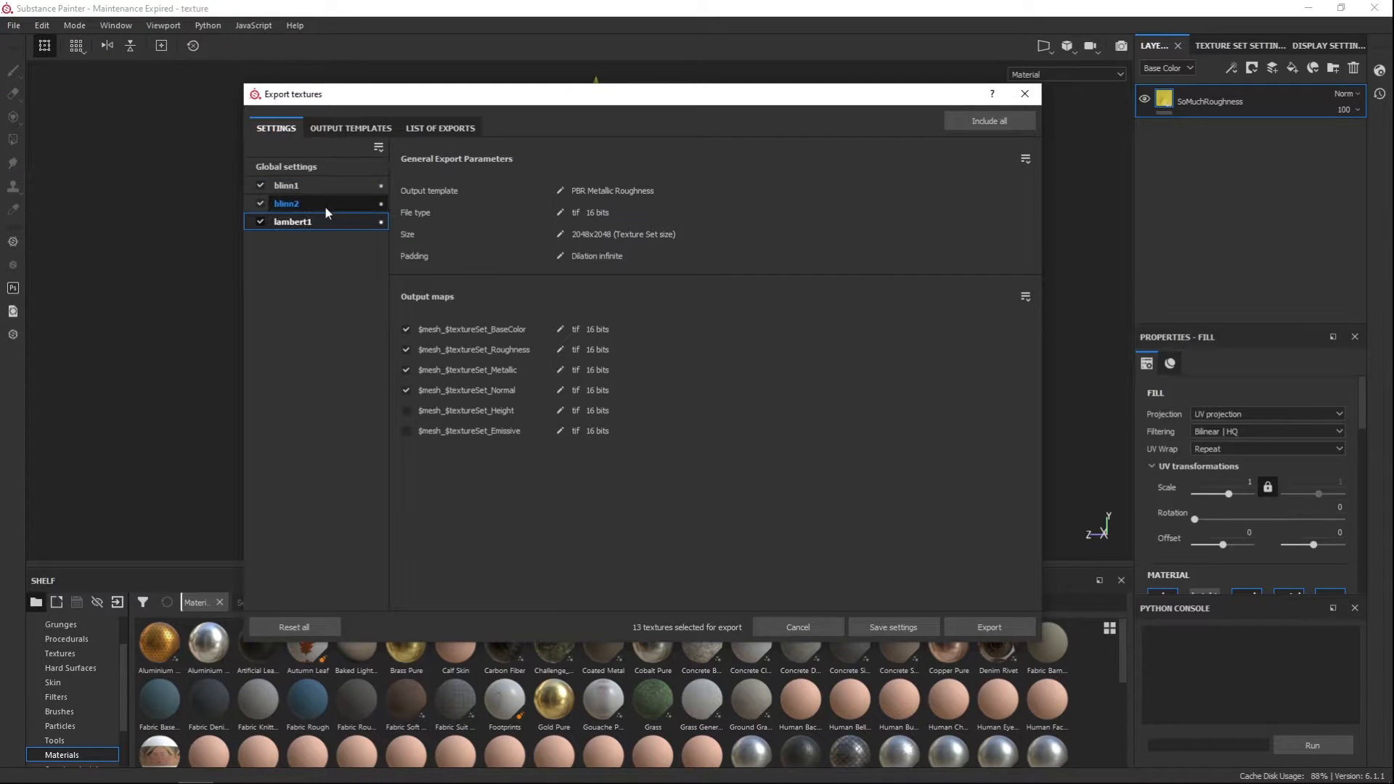
left_click(303, 190)
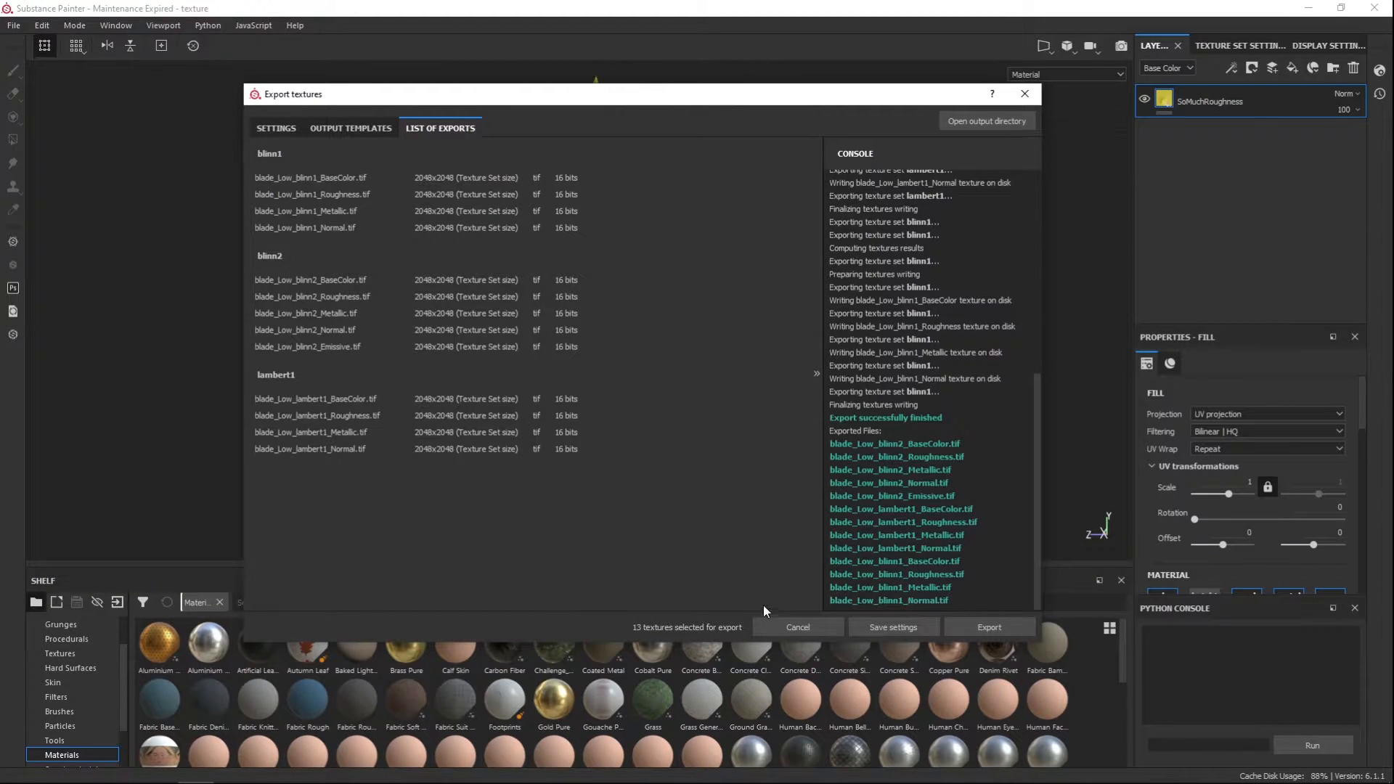
Step: Open the export's output directory and look over the exported blinn1 and blinn2 texture maps
left_click(986, 121)
left_click(1024, 94)
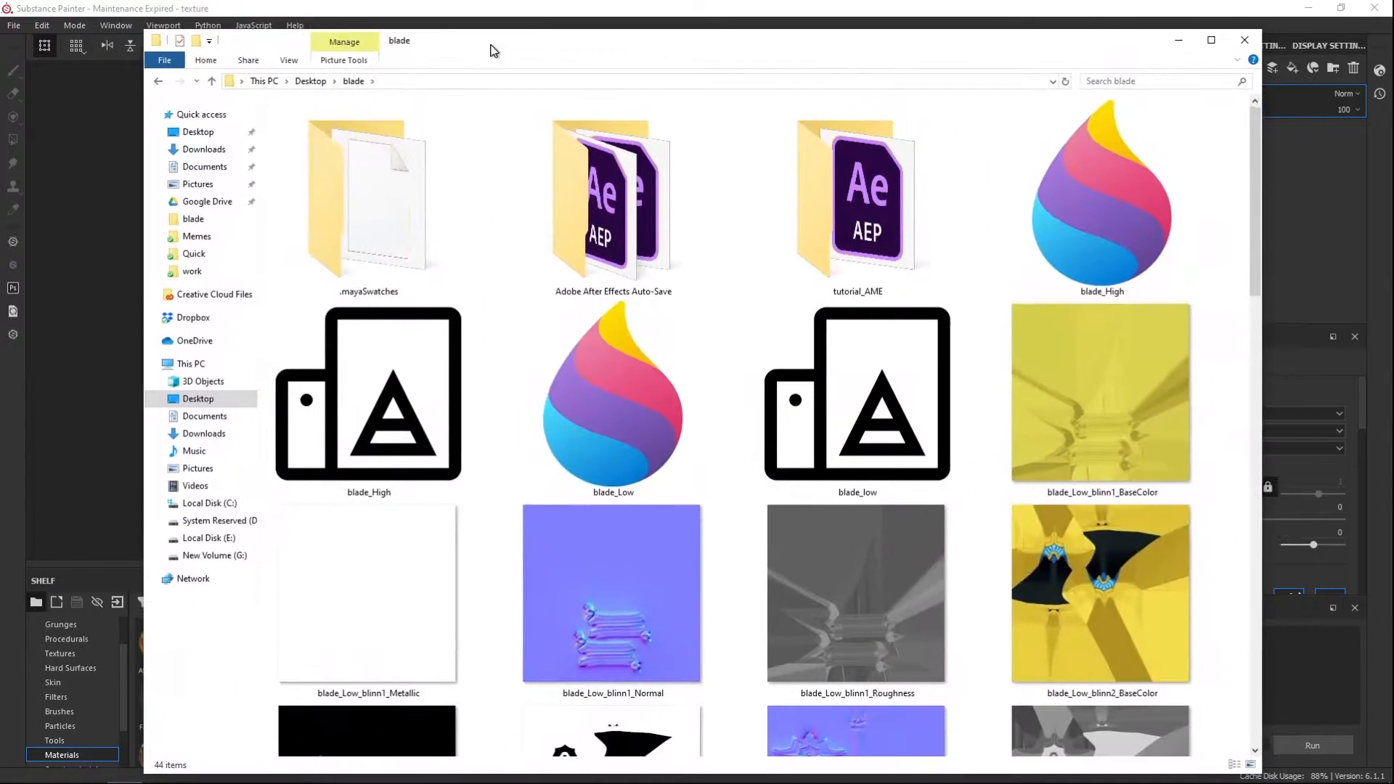
left_click(1094, 421)
left_click(1105, 646)
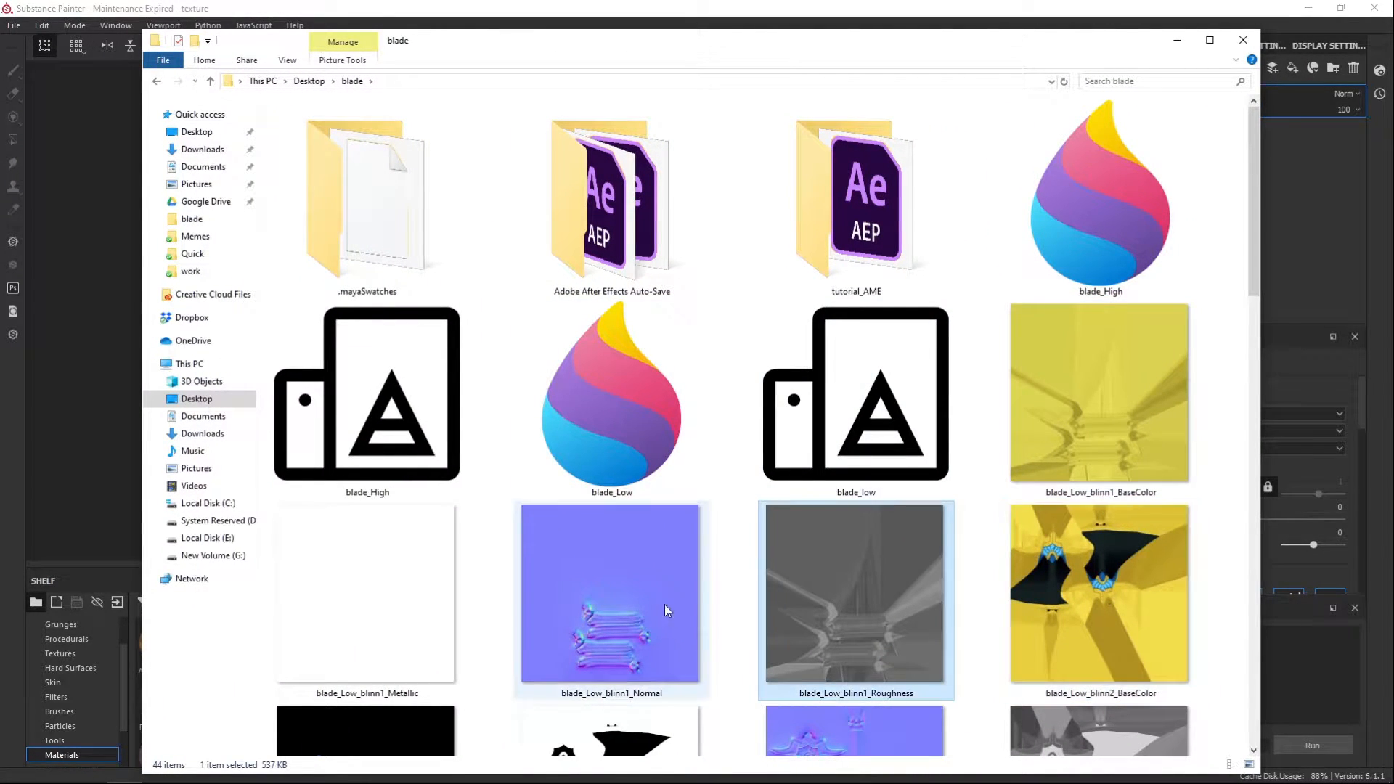
left_click(908, 581)
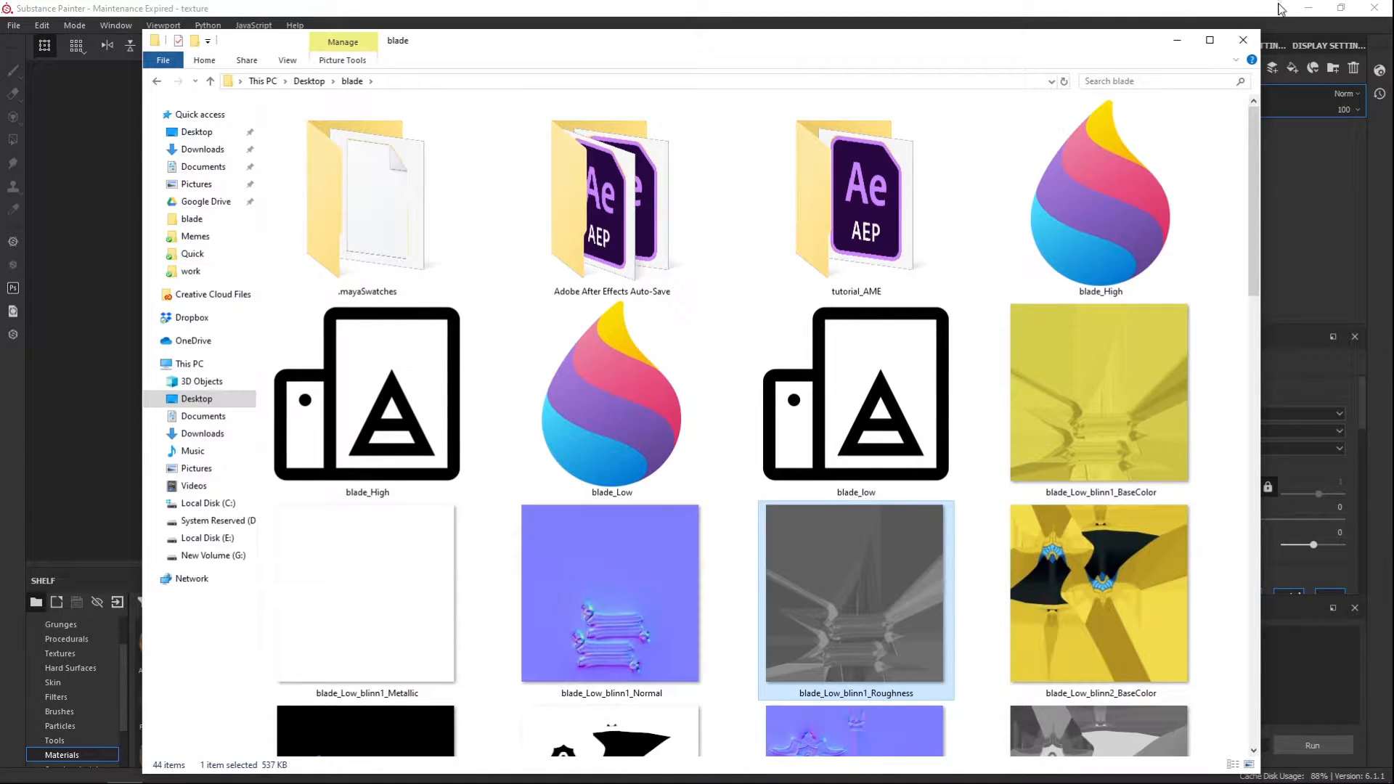
Step: Minimize Substance Painter and select the blade_Low_blinn1_BaseColor file in the blade folder
left_click(1308, 7)
left_click(1280, 24)
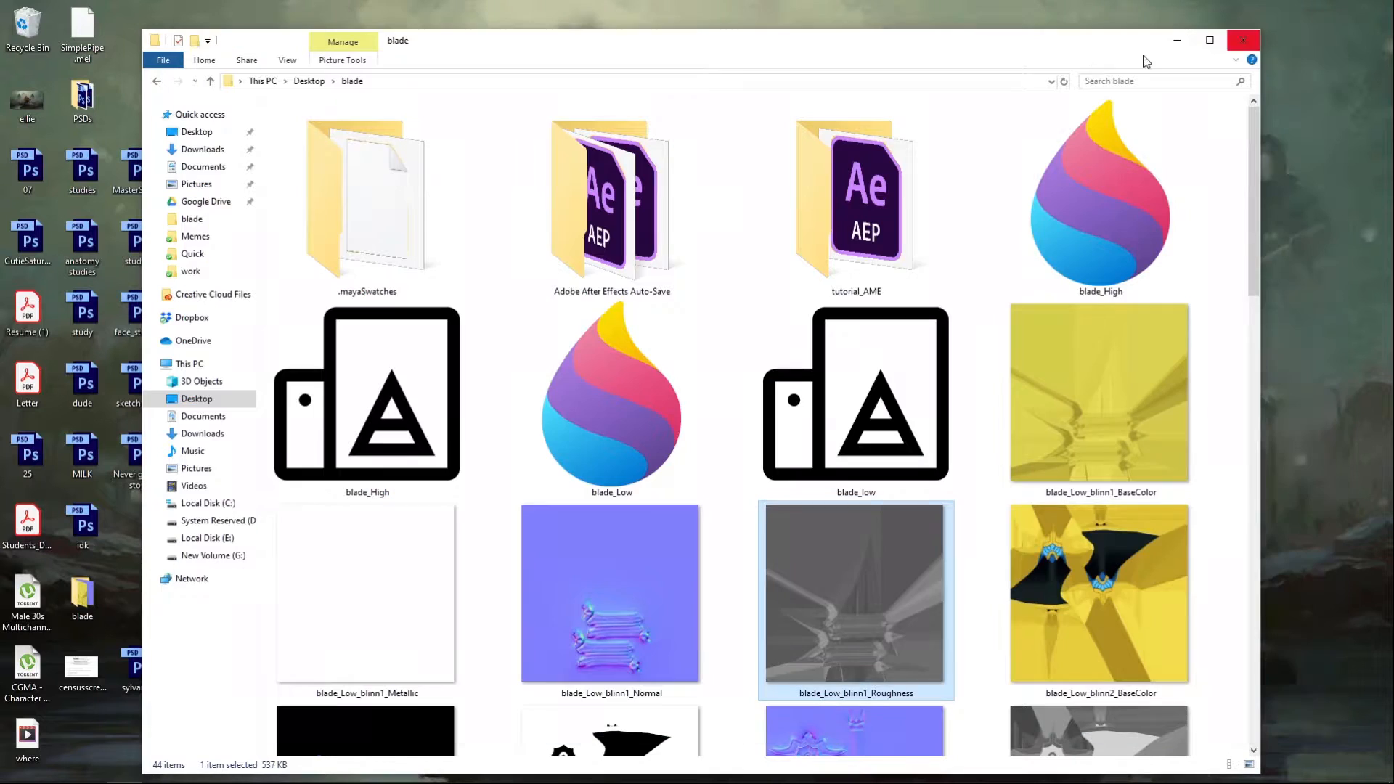
left_click_drag(1027, 42, 1005, 28)
left_click(1076, 384)
Step: Switch to Maya, bring the low-poly sword into view and place the UV Editor beside it
mouse_move(267, 772)
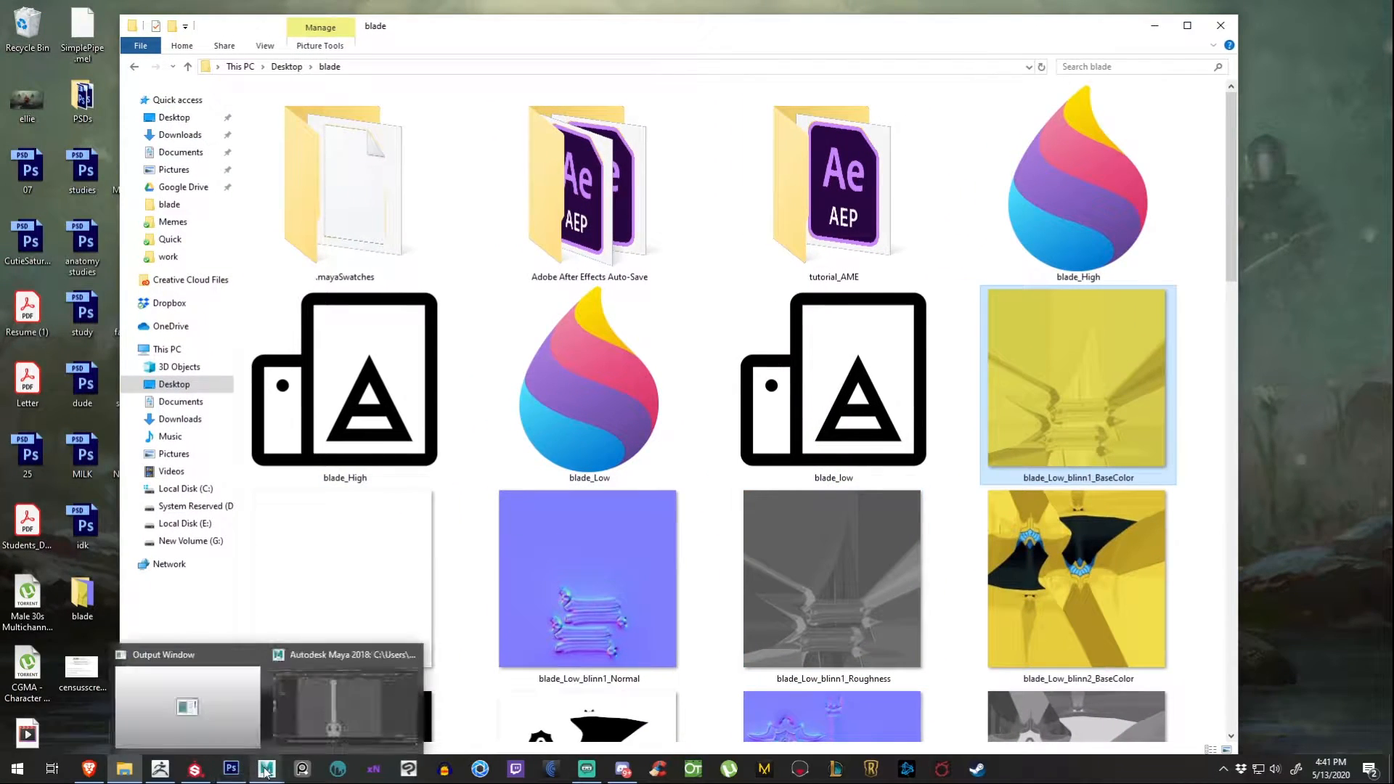
left_click(350, 691)
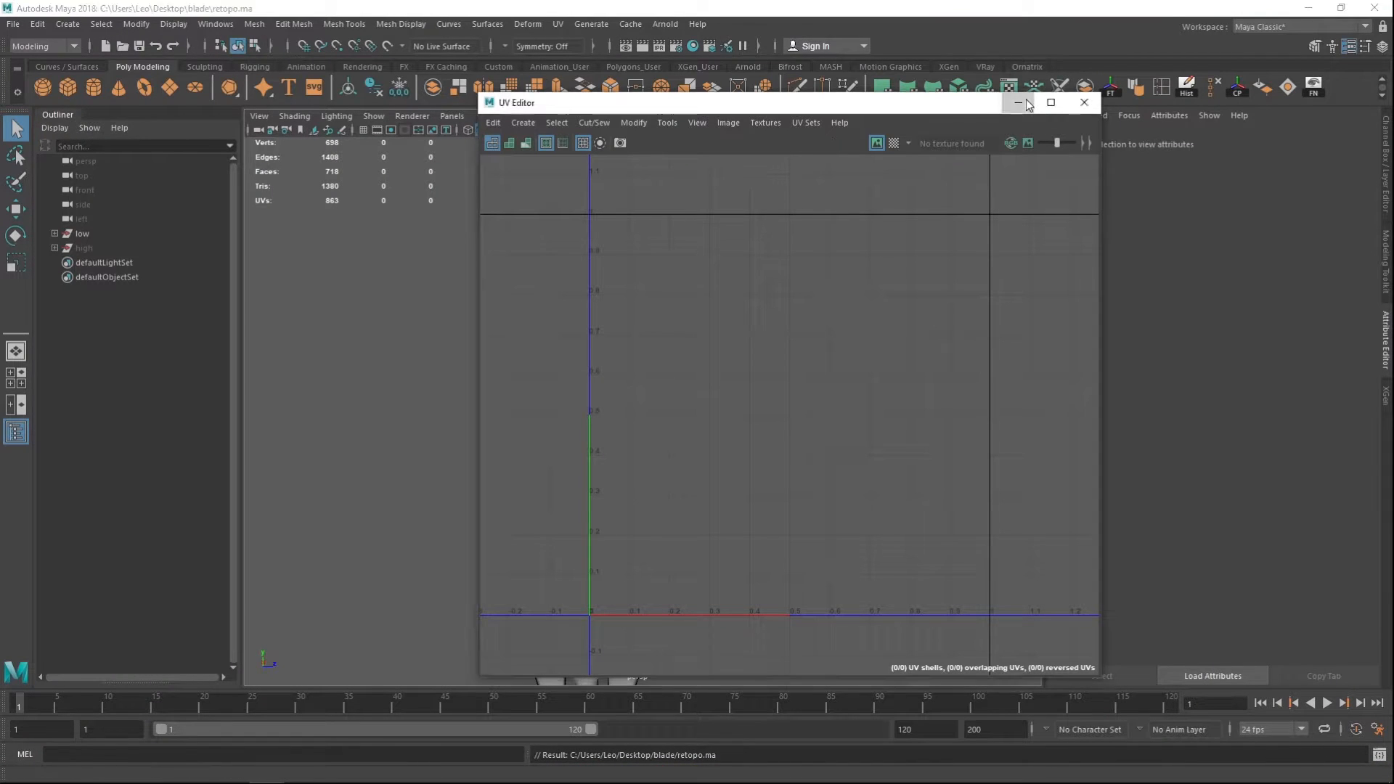
left_click(1018, 102)
left_click_drag(825, 227, 753, 253)
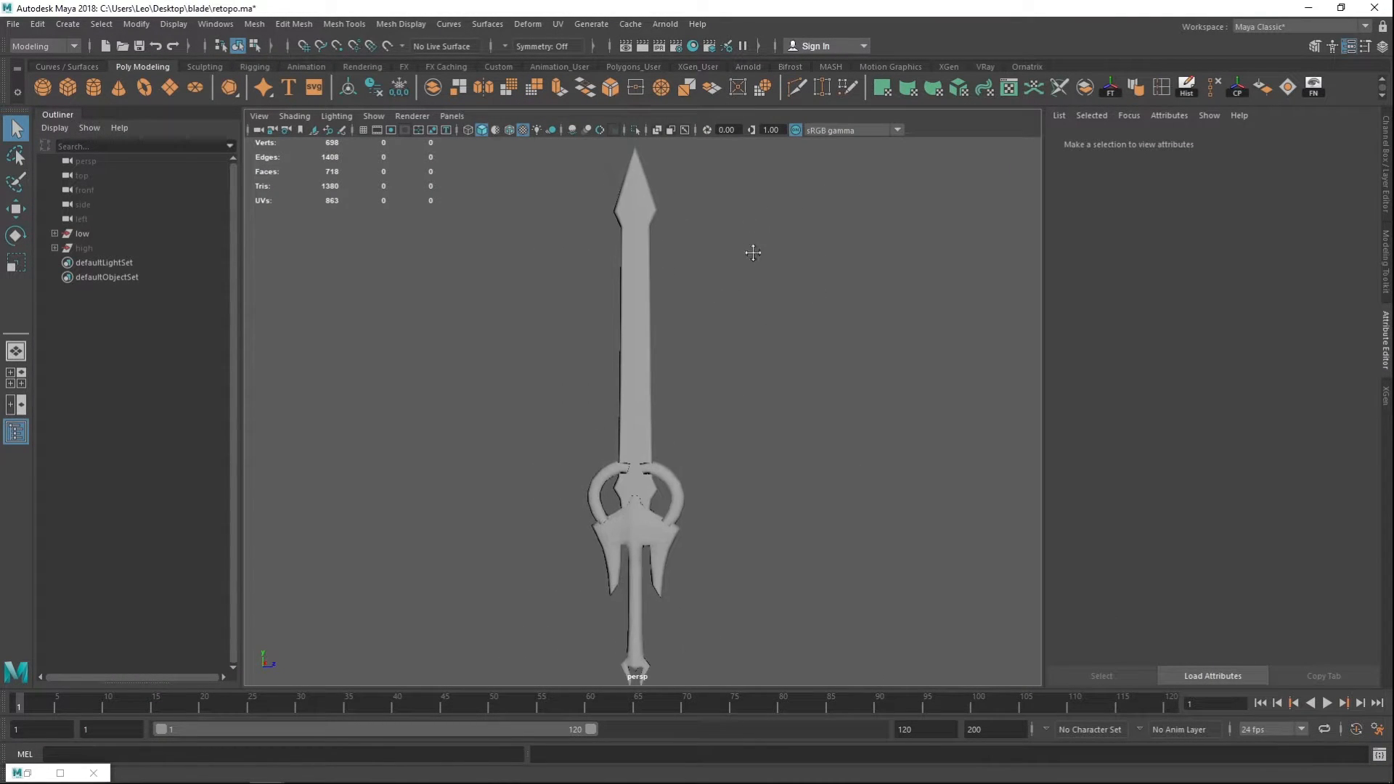
left_click(28, 774)
left_click_drag(865, 102, 320, 121)
Step: Select all parts of the sword to show their UV layout and review the UV snapshot options
left_click_drag(793, 263, 654, 522)
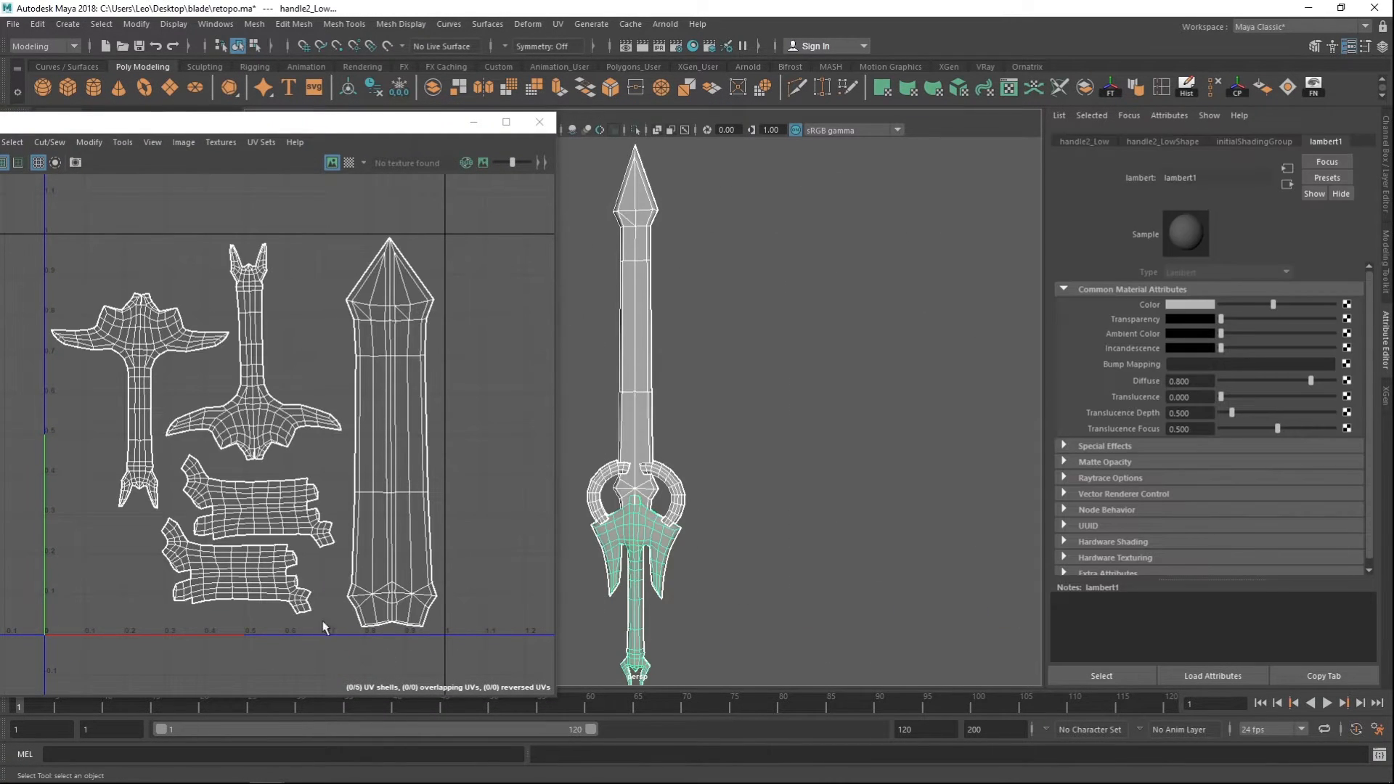
left_click_drag(364, 126, 599, 133)
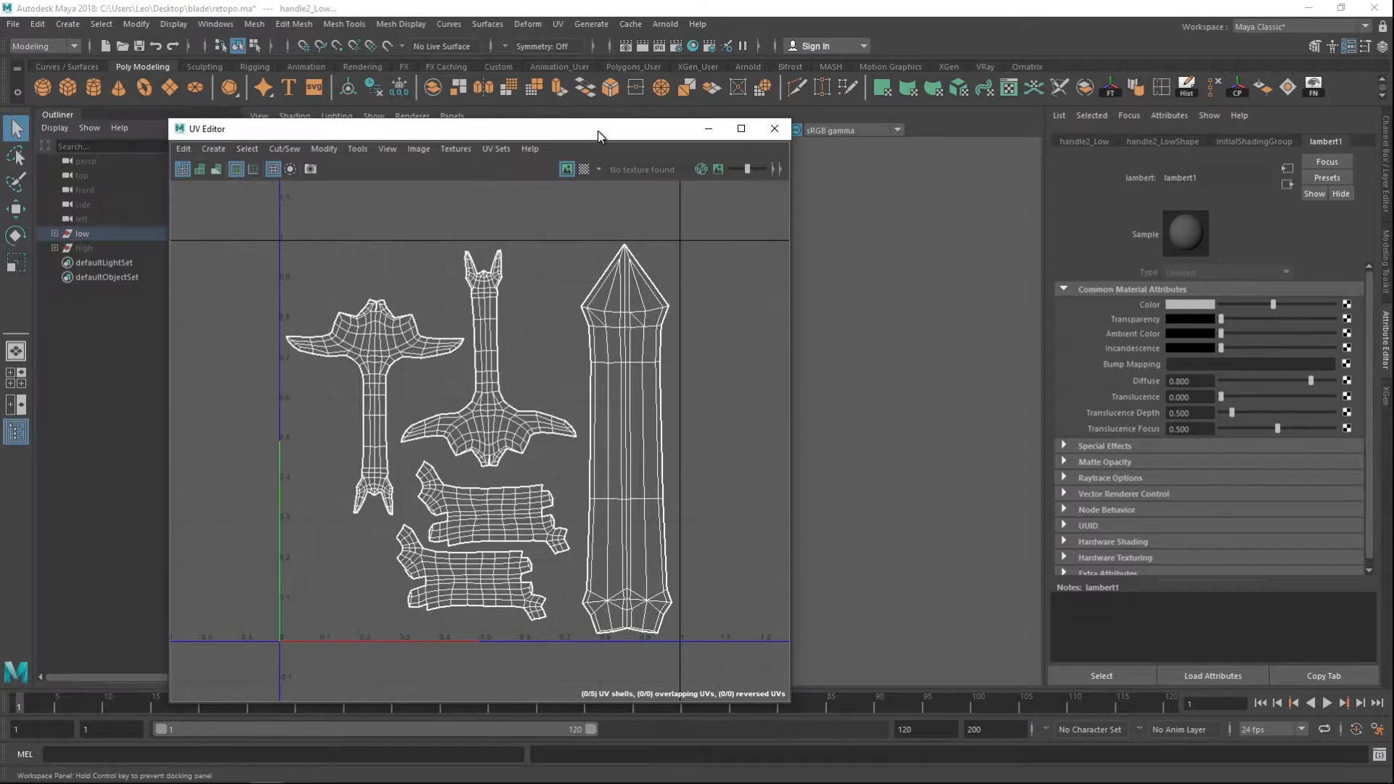
left_click(311, 172)
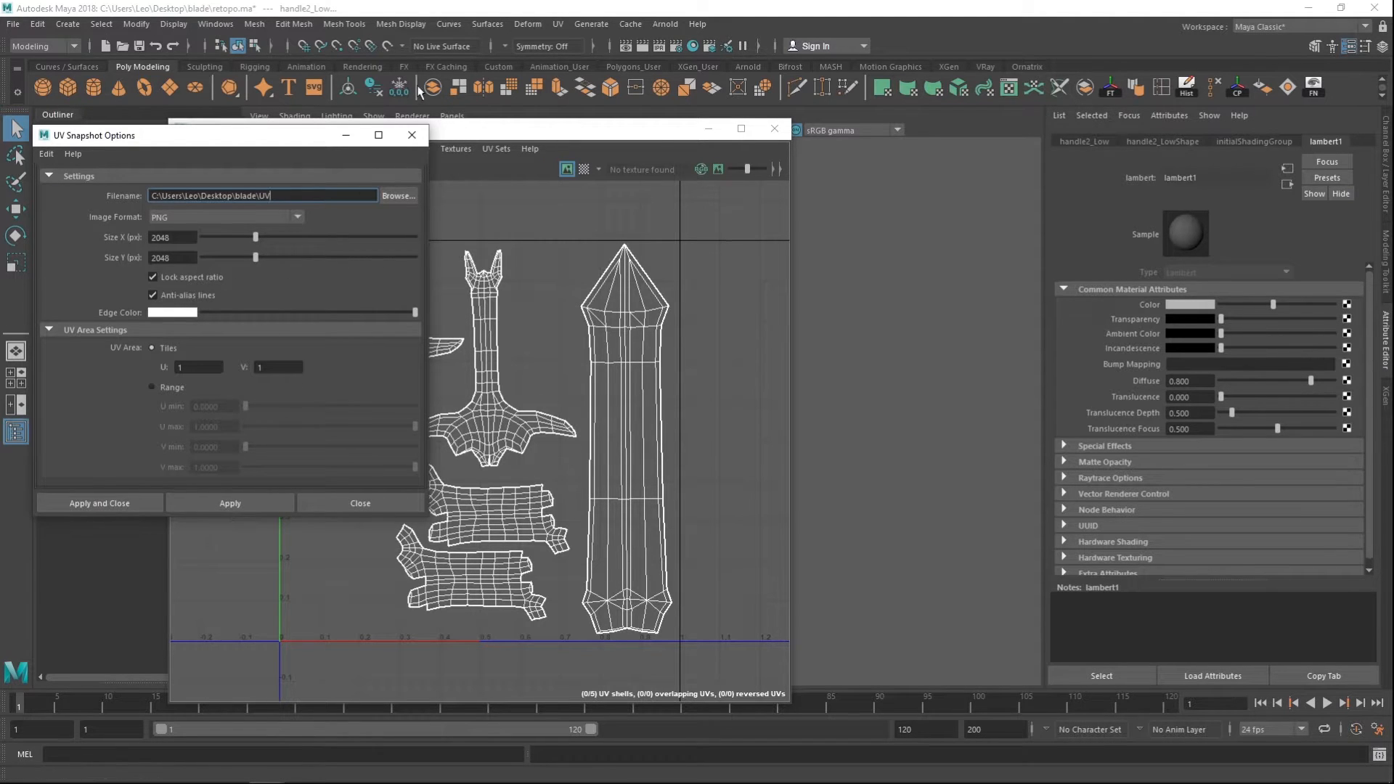
left_click(412, 135)
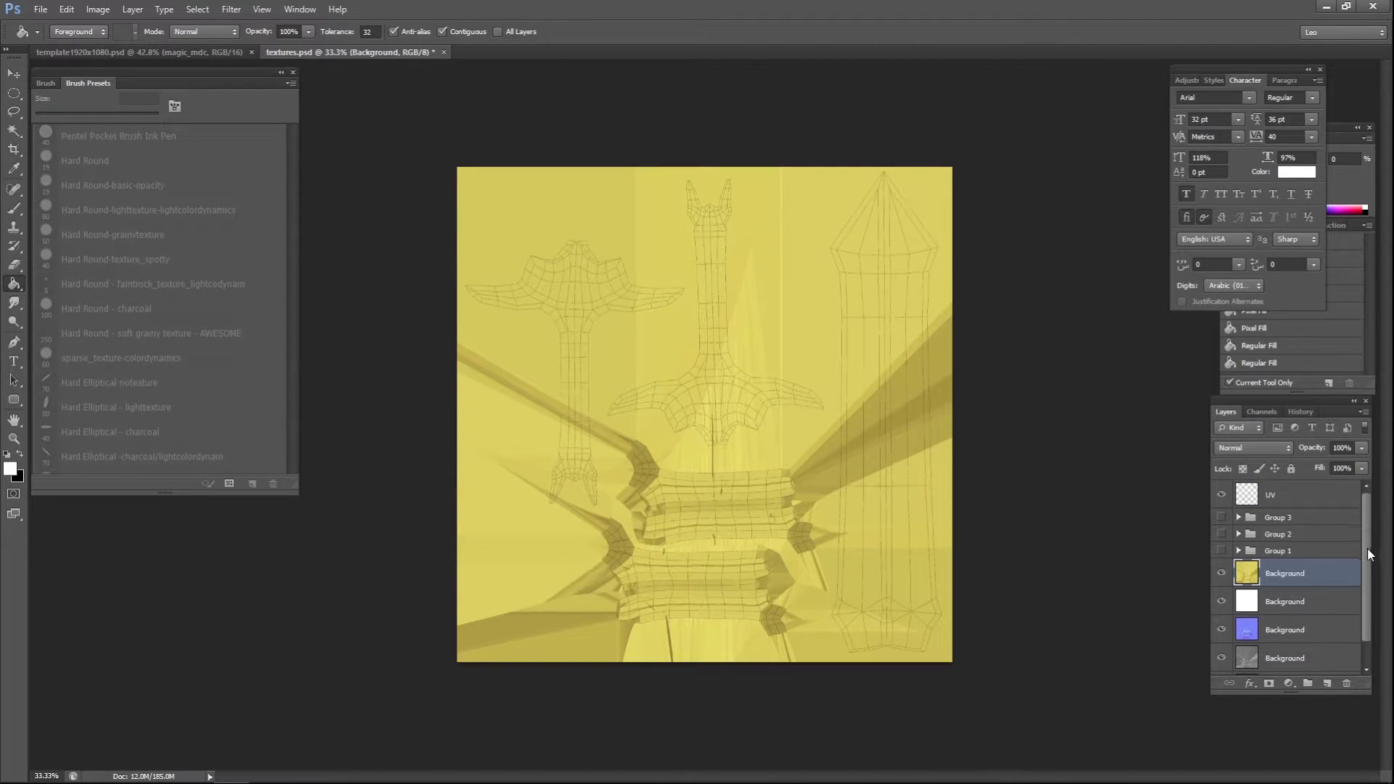
Step: Switch to Photoshop and examine the yellow base color and grey roughness layers of textures.psd in full-screen mode
left_click_drag(1367, 548, 1366, 570)
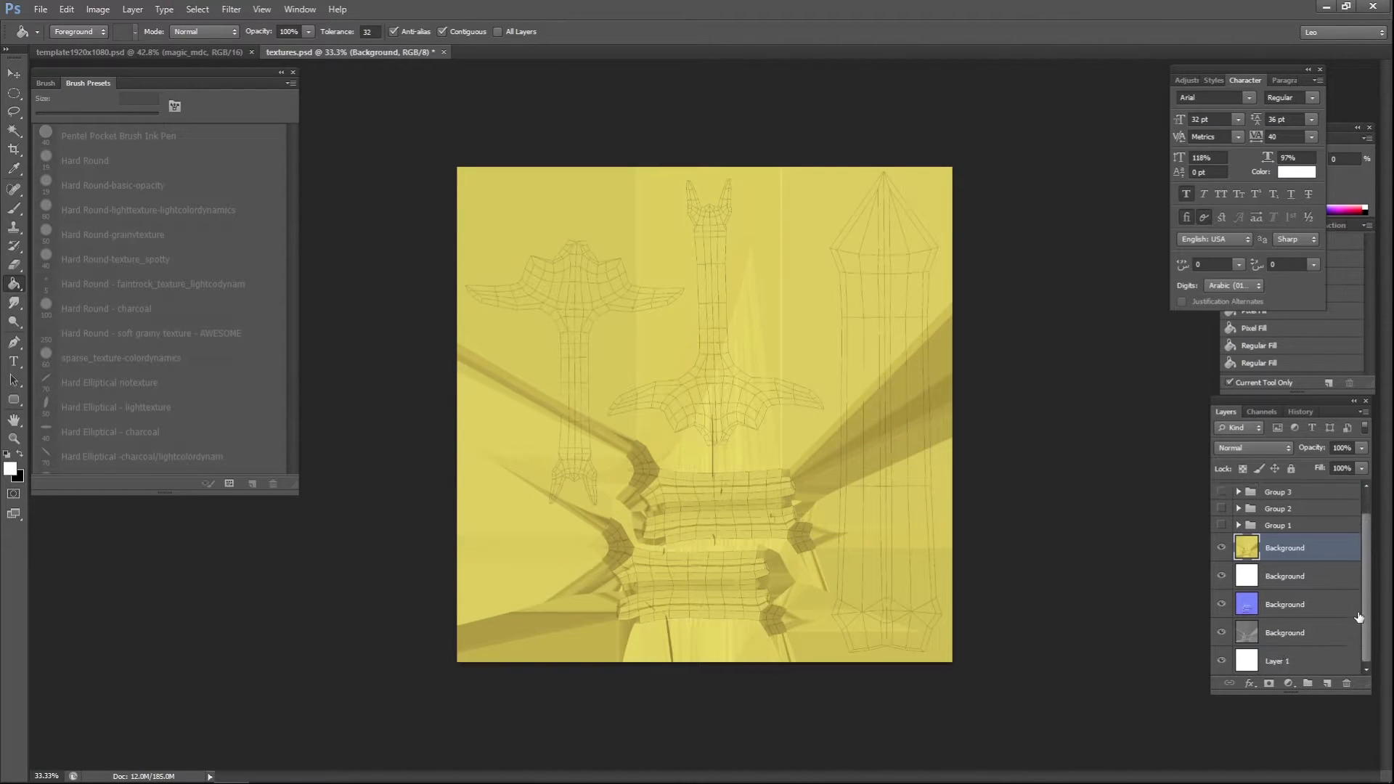
left_click(1292, 639)
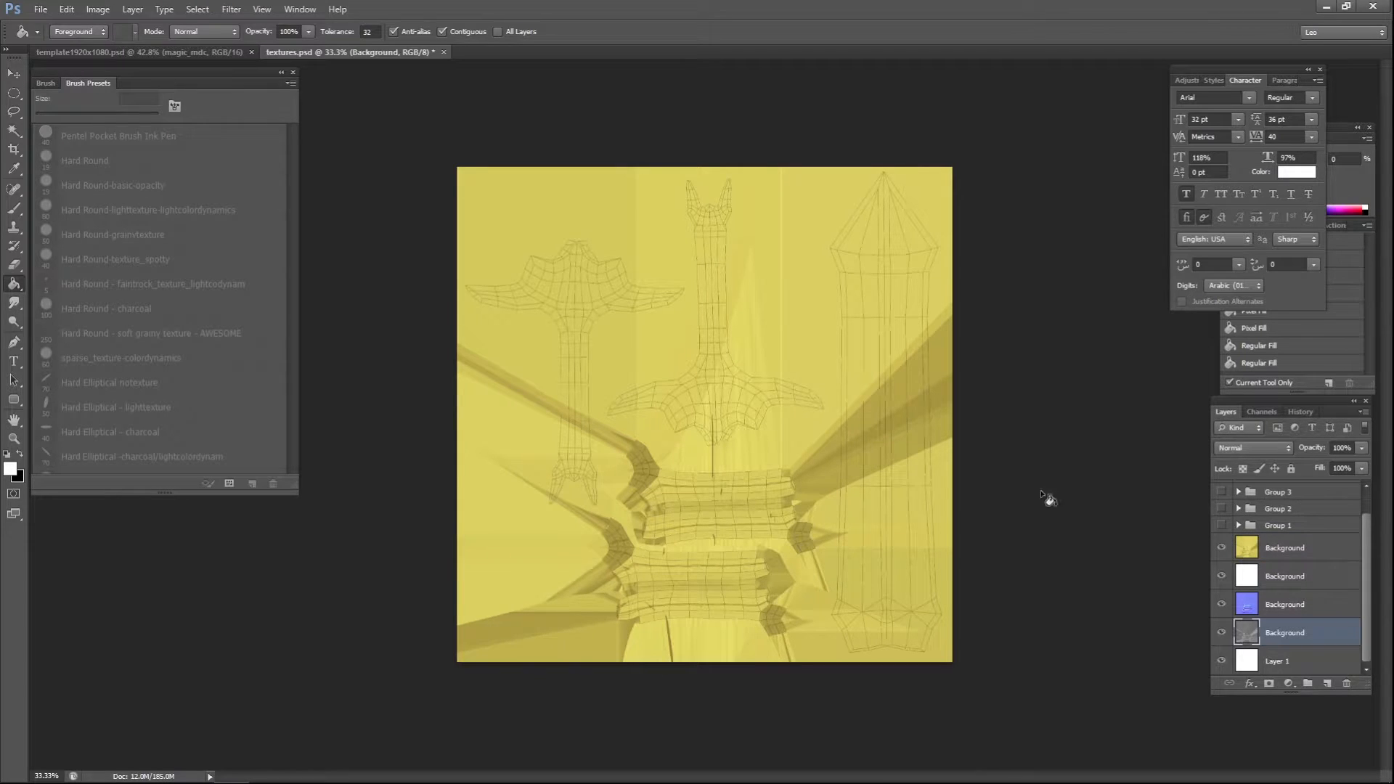
left_click(1299, 557)
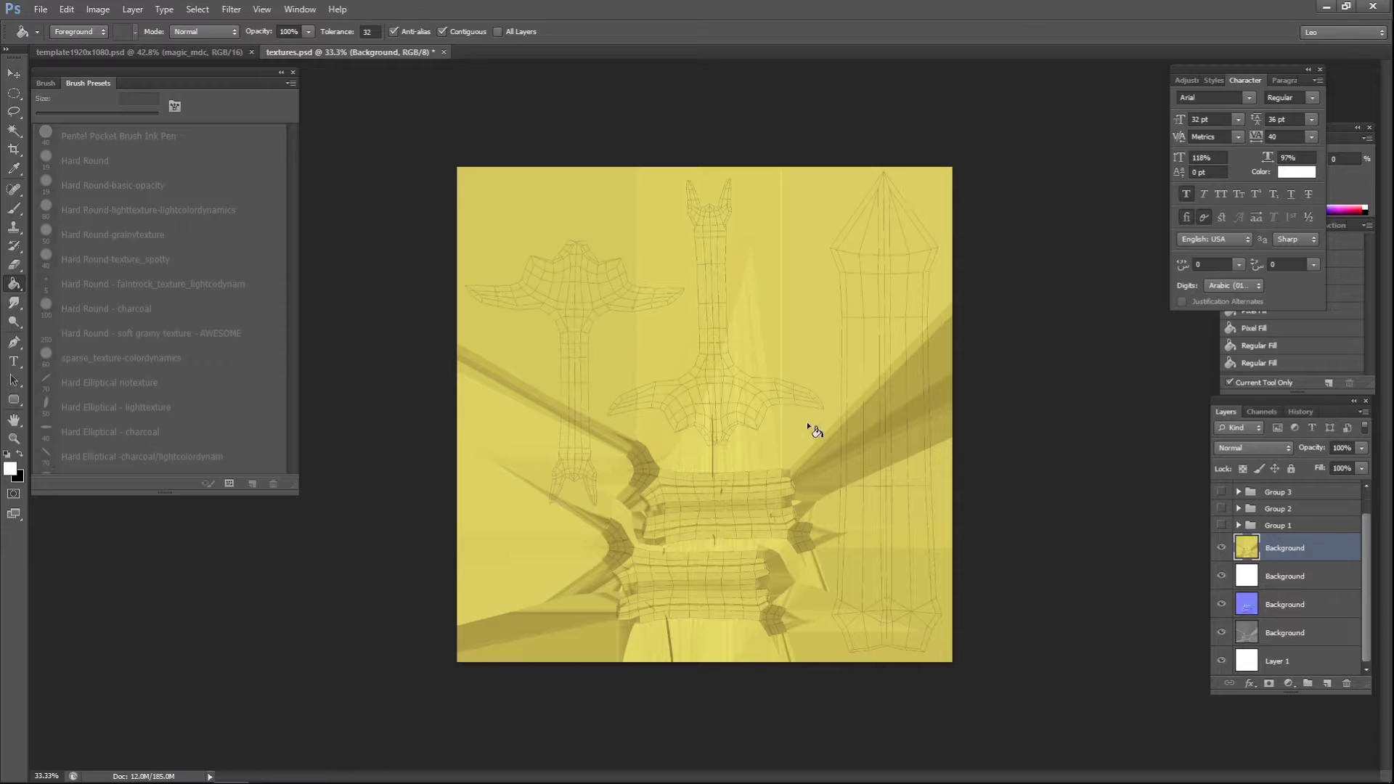
key("f")
left_click_drag(770, 501, 803, 564)
left_click_drag(674, 488, 731, 462)
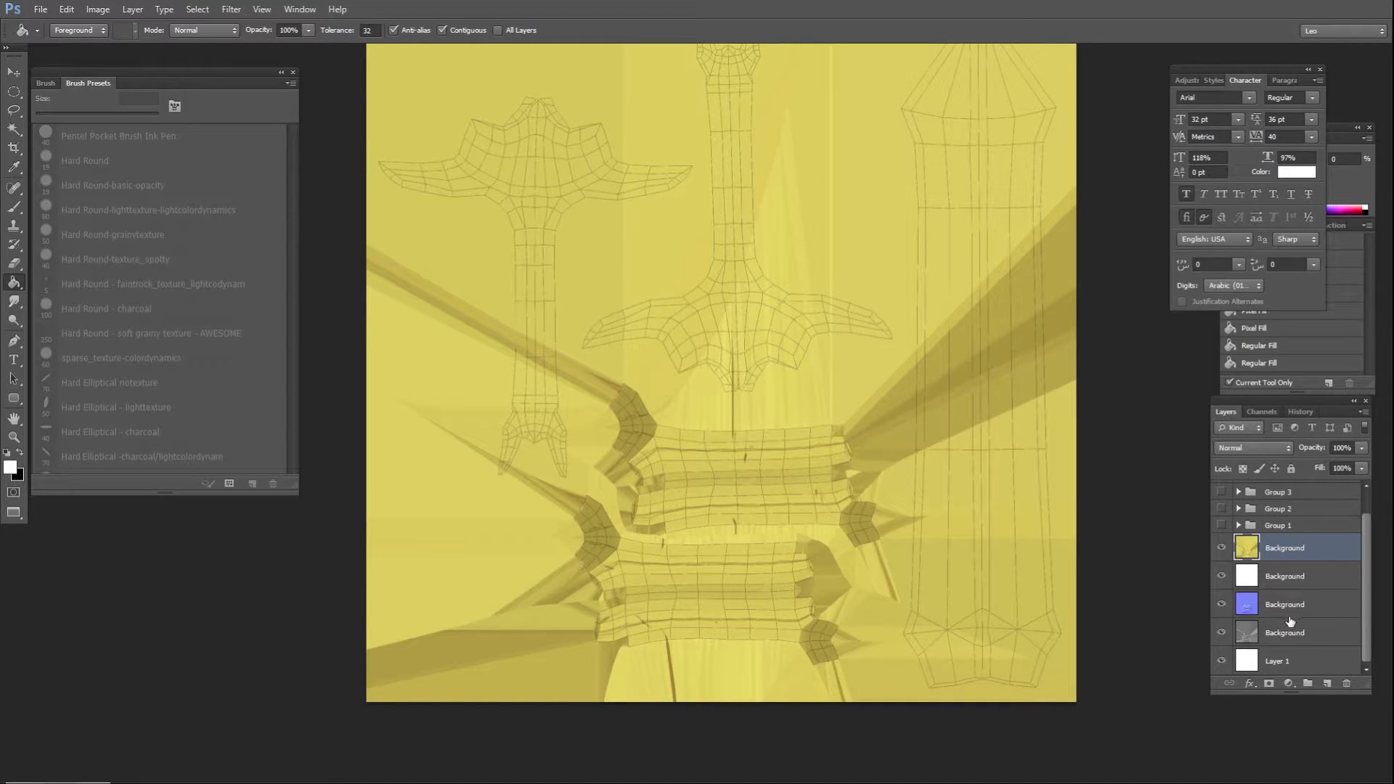
Step: Use the UV layer to select the outlines of the two wide horizontal UV shells below the crossguard shells
scroll(1291, 617, "up", 2)
left_click(1302, 501)
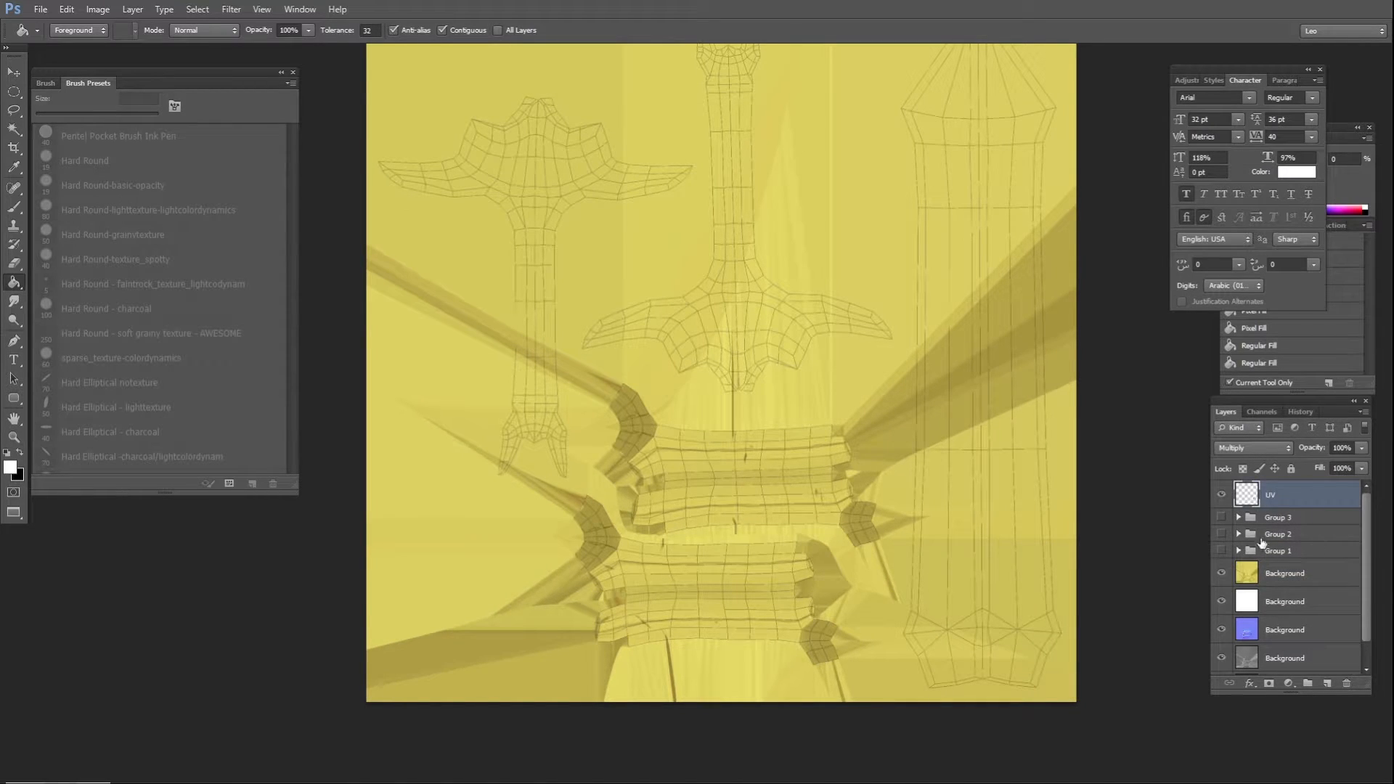
key("w")
left_click(810, 414)
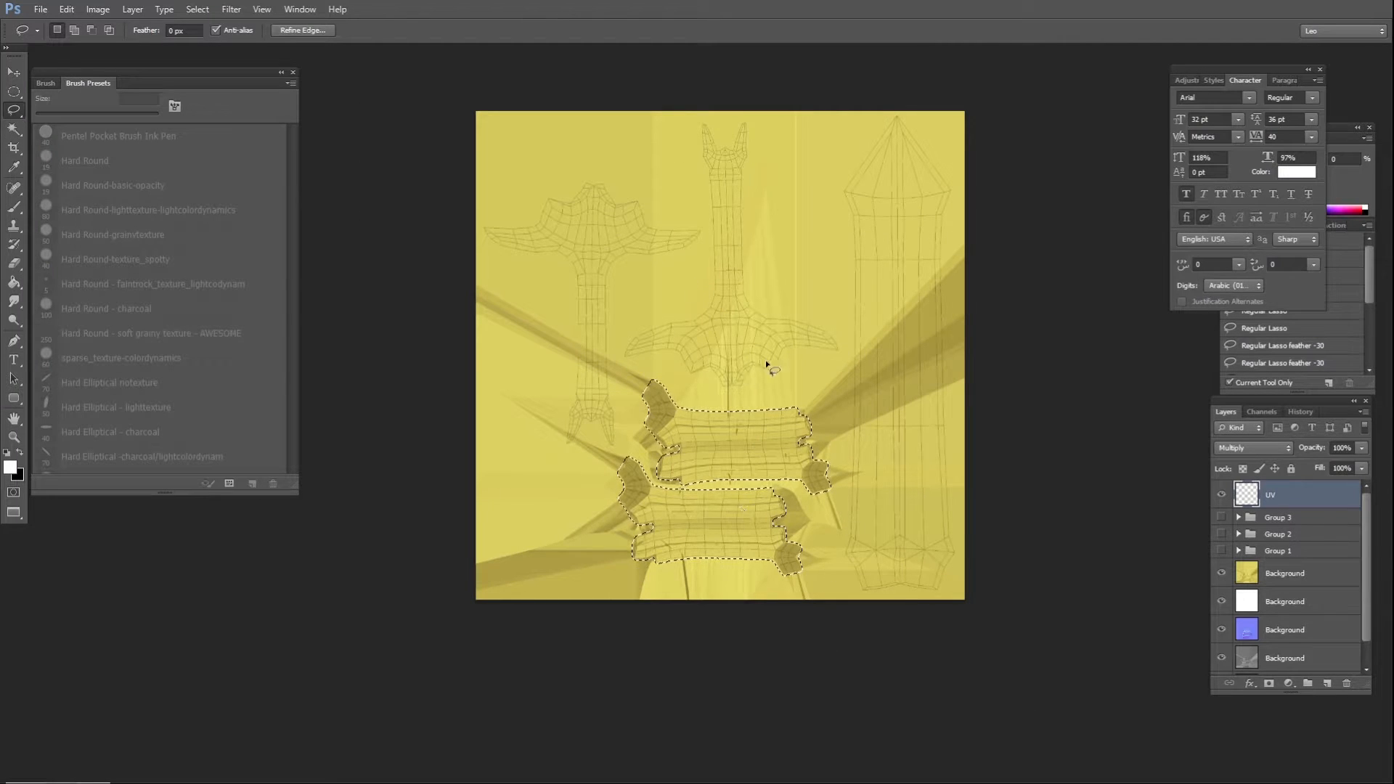
key("z")
left_click(842, 404)
left_click(807, 399)
left_click_drag(787, 371, 814, 405)
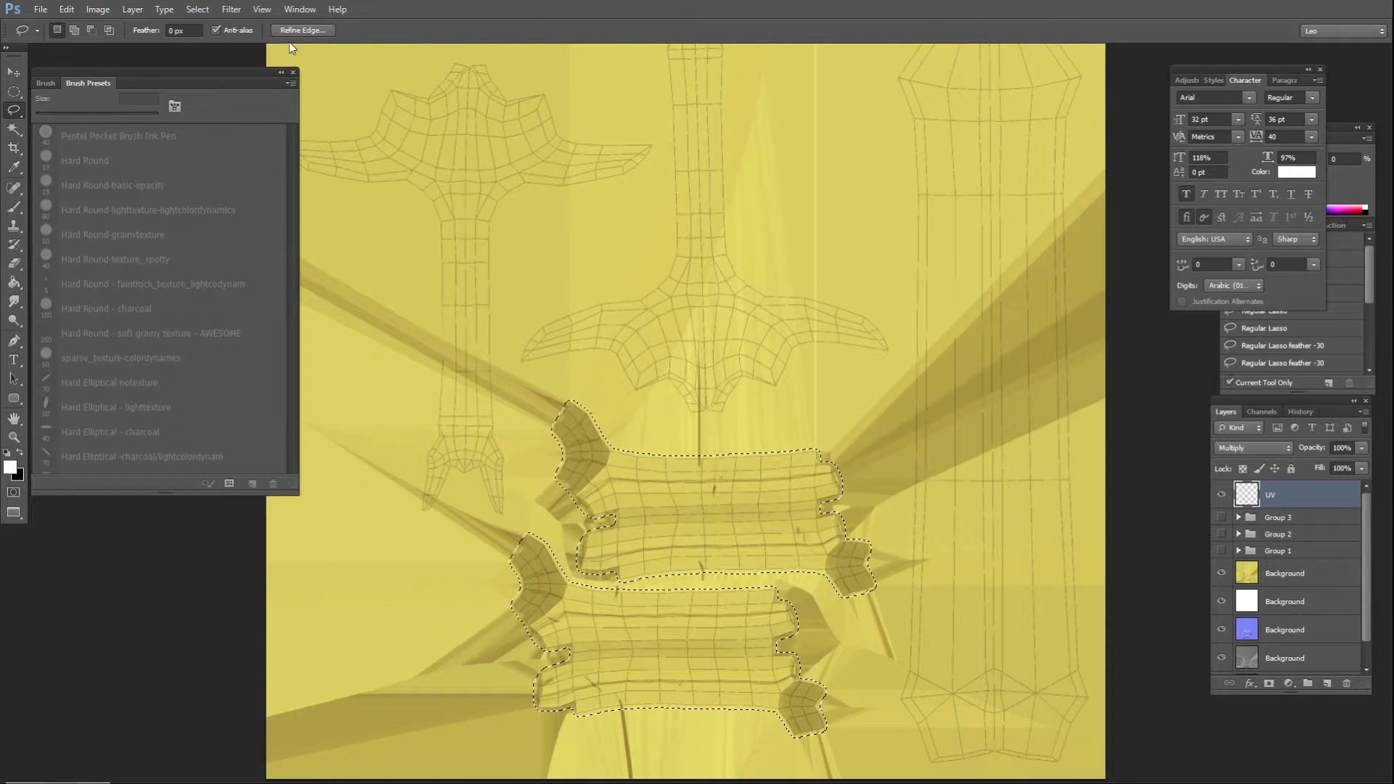
Step: Apply Refine Edge to the UV shell selection with a 0.1 px radius, outputting to a selection
left_click(323, 32)
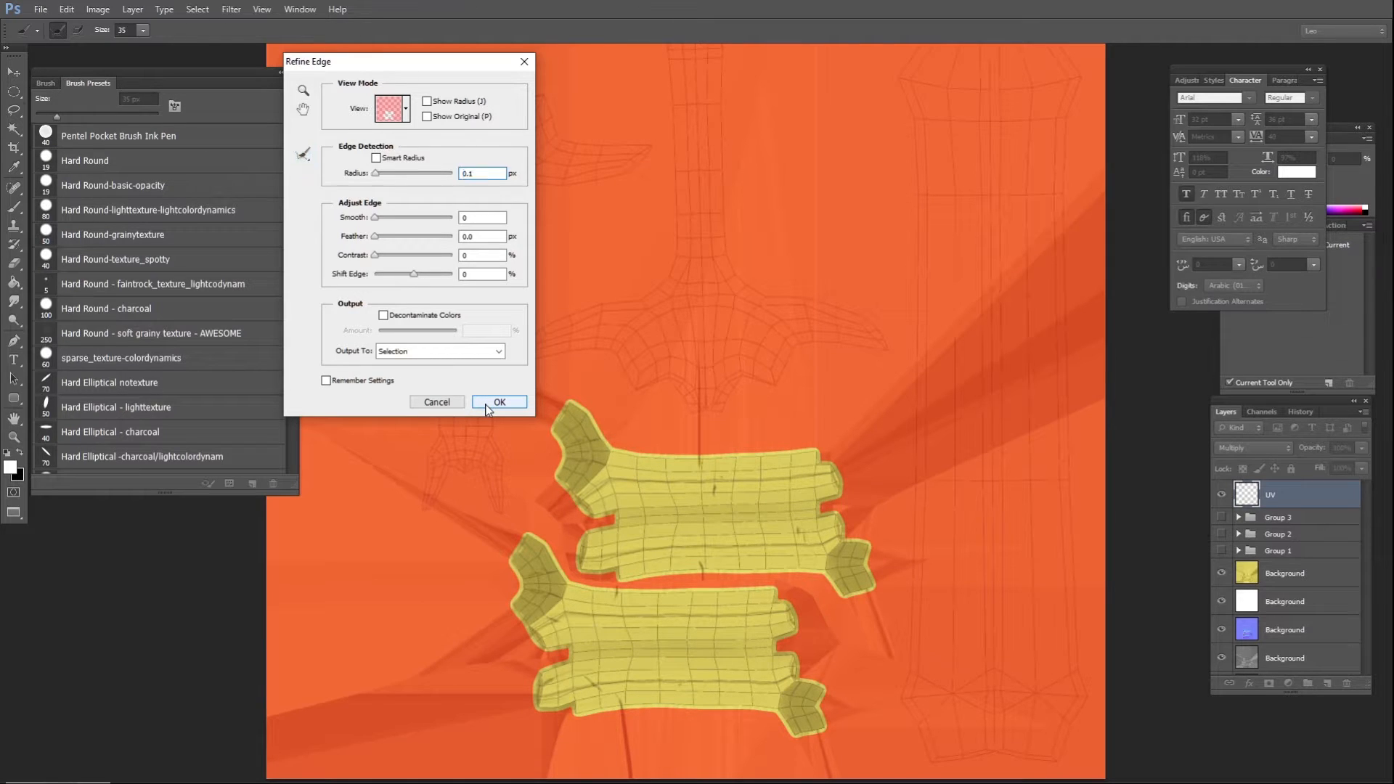
left_click(485, 405)
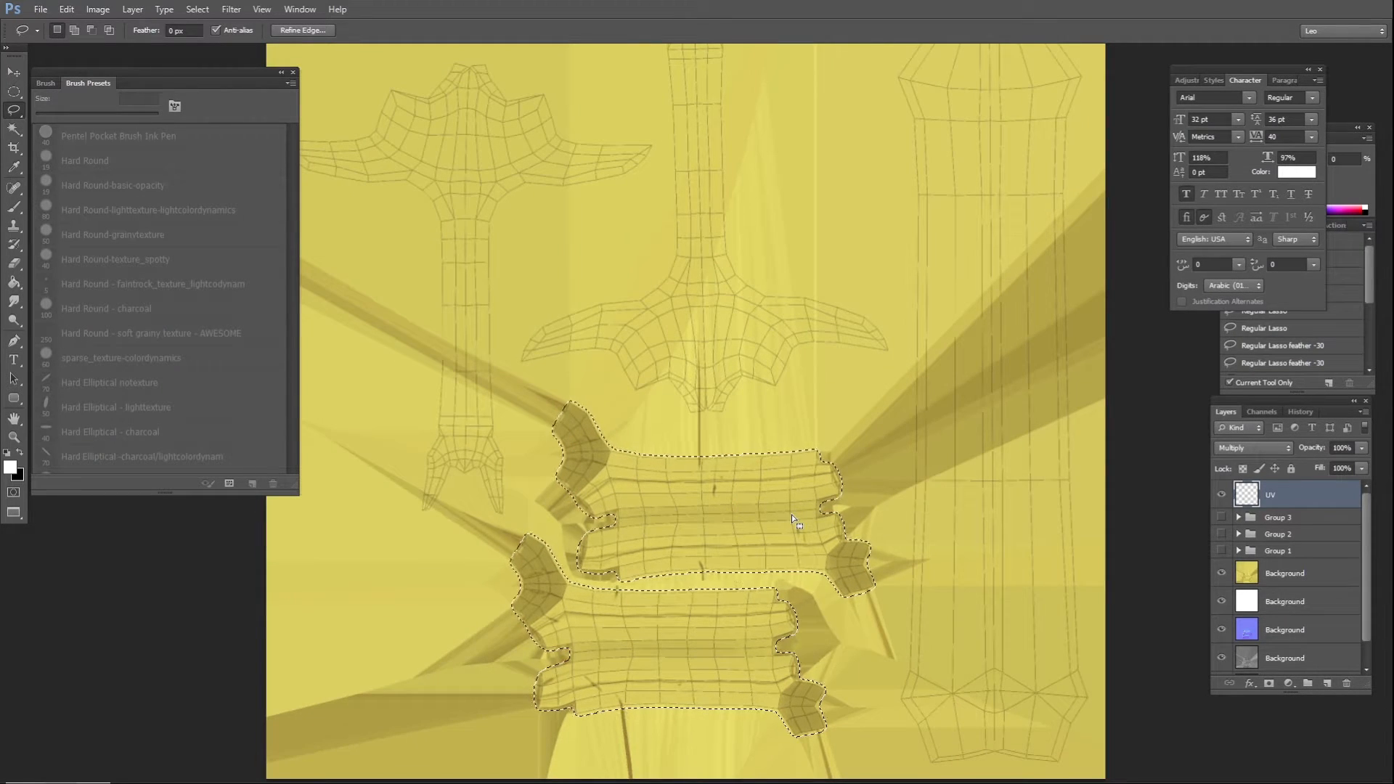
left_click_drag(925, 418, 914, 485)
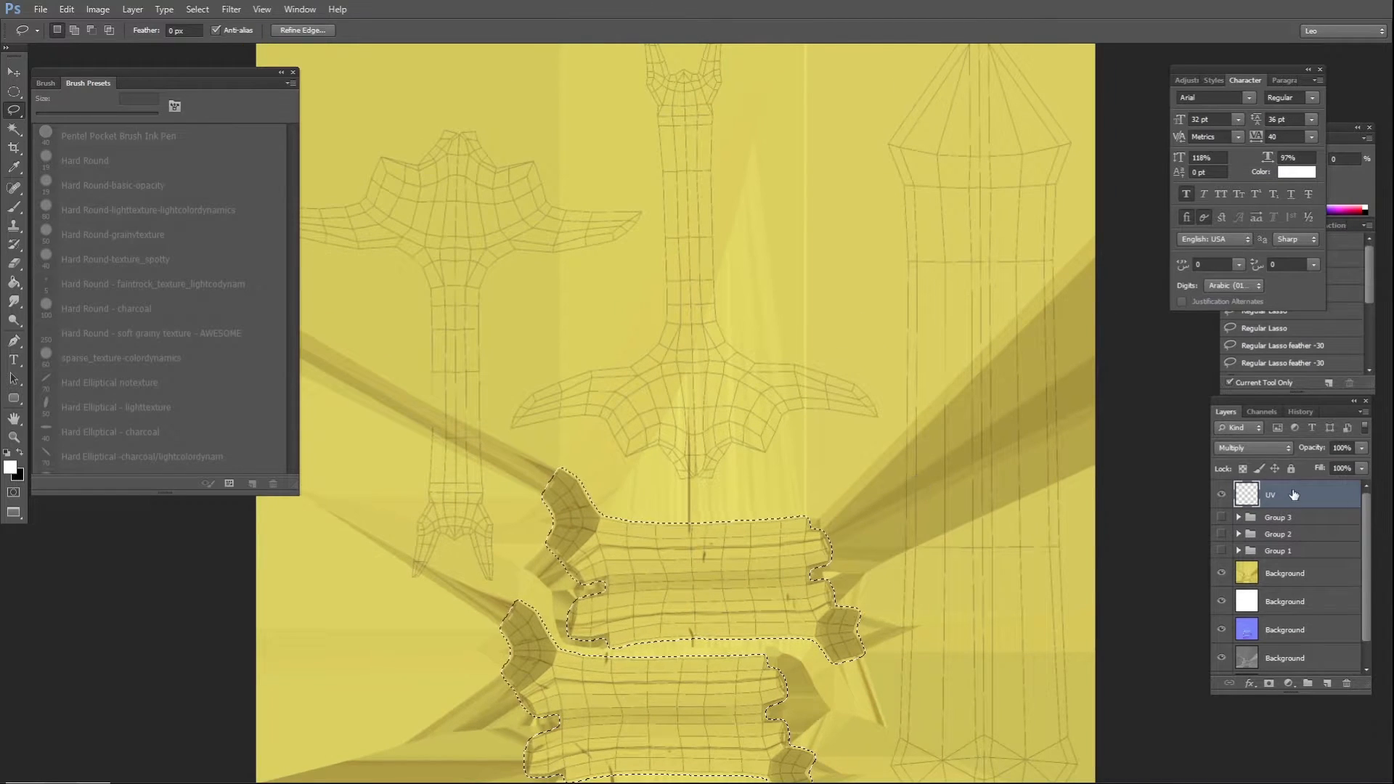
Step: Invert the selection and delete everything outside the two UV shells from the yellow base color layer
left_click(1302, 584)
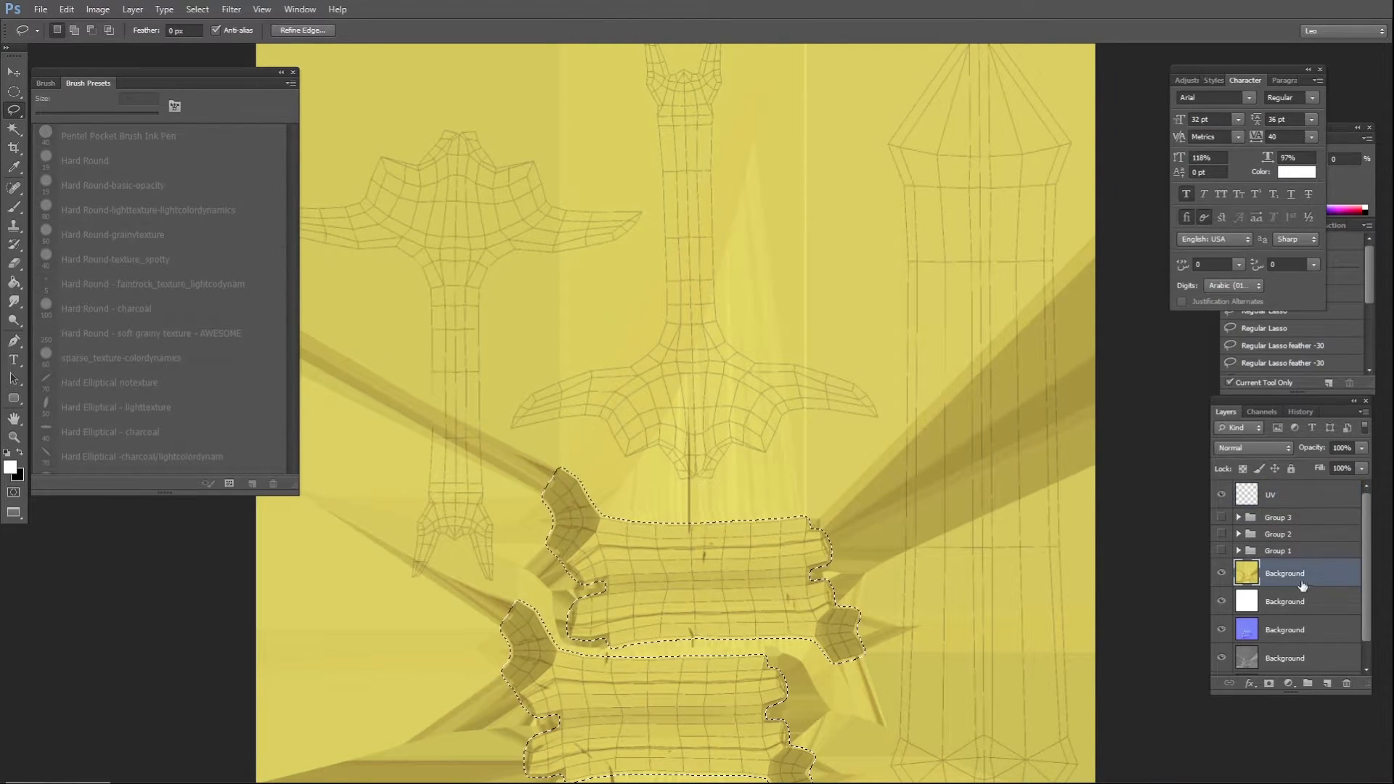
right_click(663, 417)
left_click(714, 442)
key("Delete")
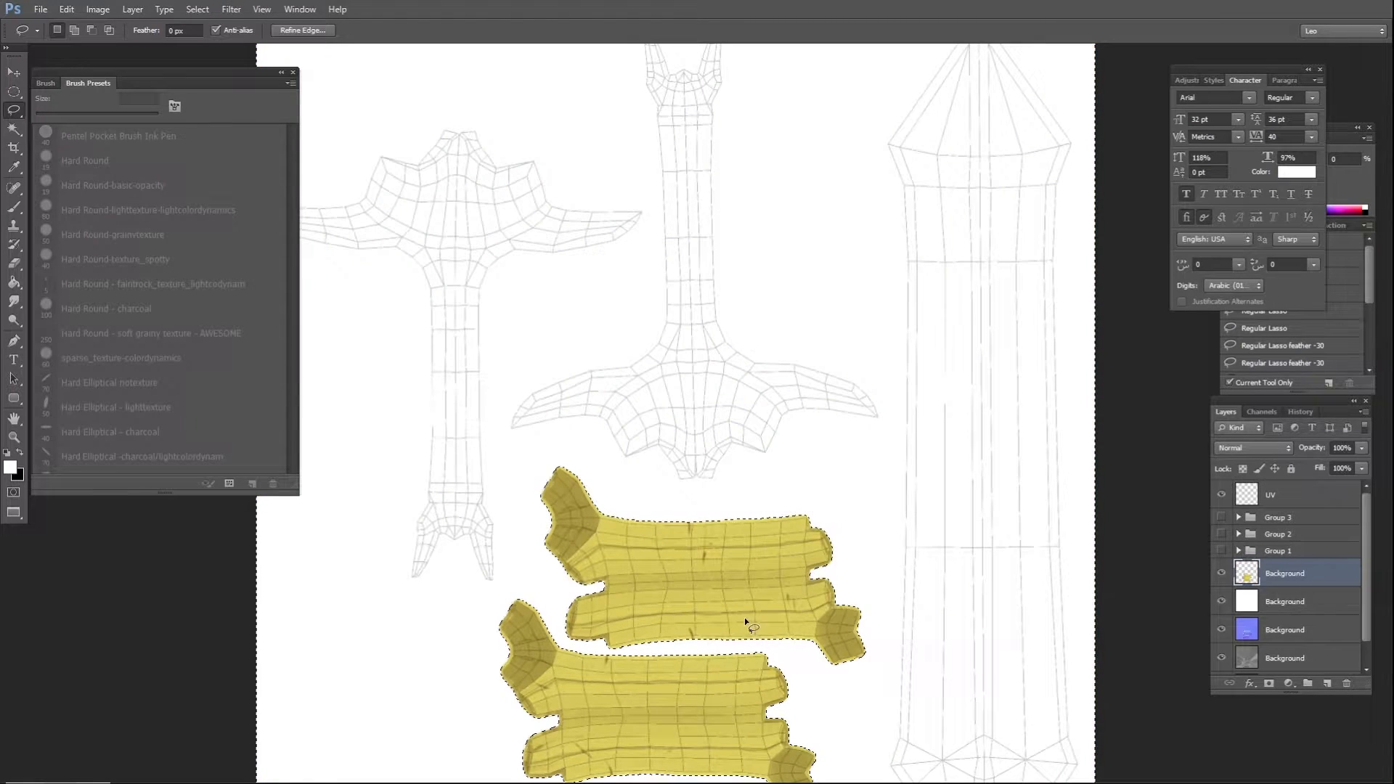
Step: Delete the area outside the two UV shells from the white metallic and blue normal map layers
left_click(1314, 599)
key("Delete")
left_click(1298, 628)
key("Delete")
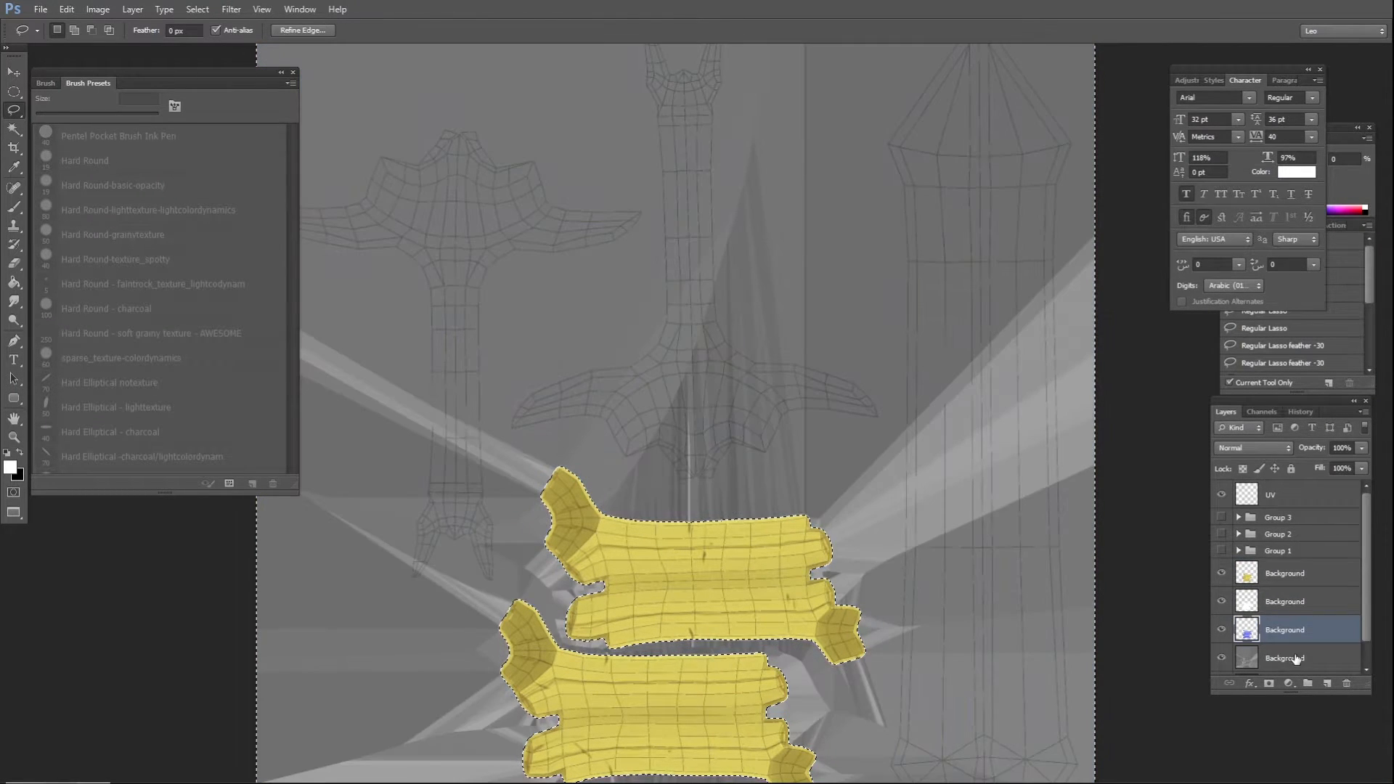
Step: Delete the area outside the two UV shells from the gray roughness layer, clear the selection and hide the UV layer
left_click(1295, 658)
scroll(700, 481, "down", 1)
key("Delete")
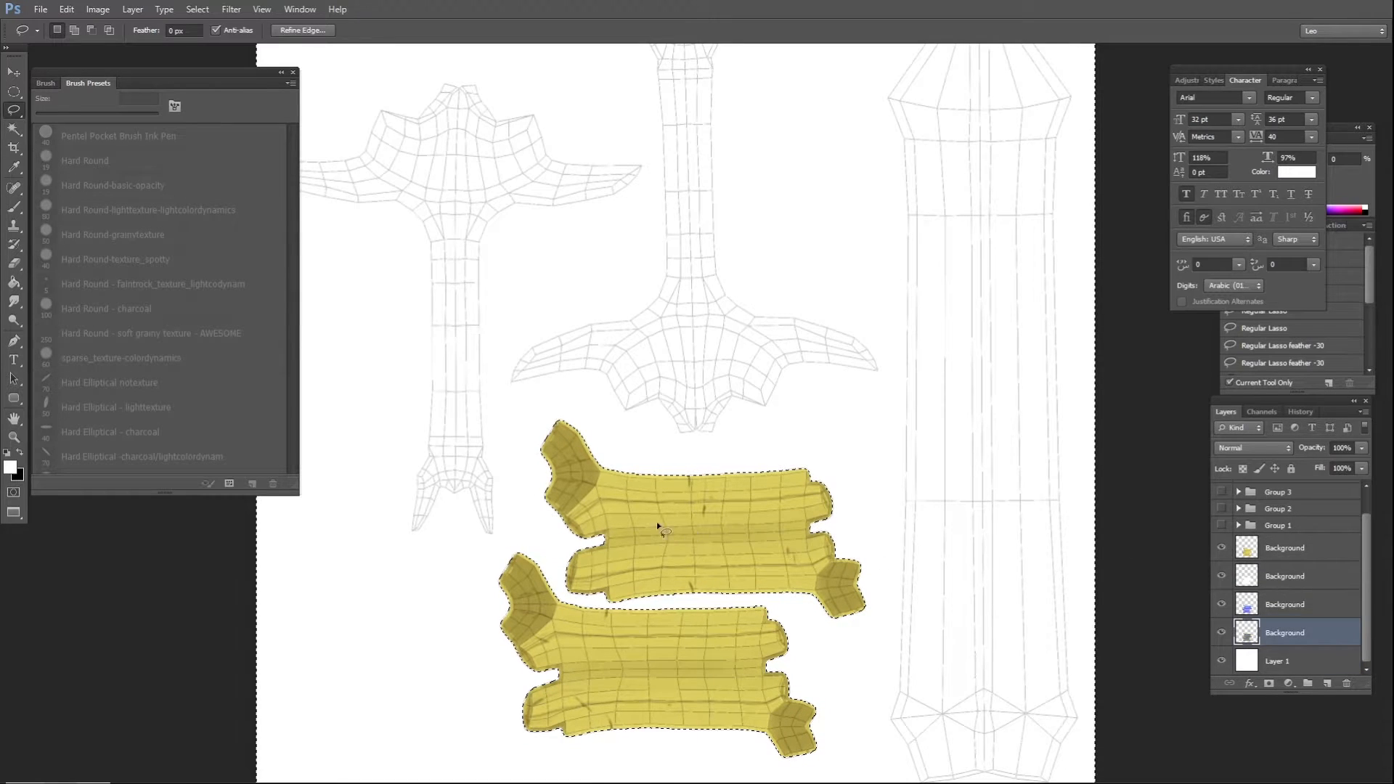
key("ctrl+d")
scroll(1298, 550, "up", 1)
left_click(1221, 495)
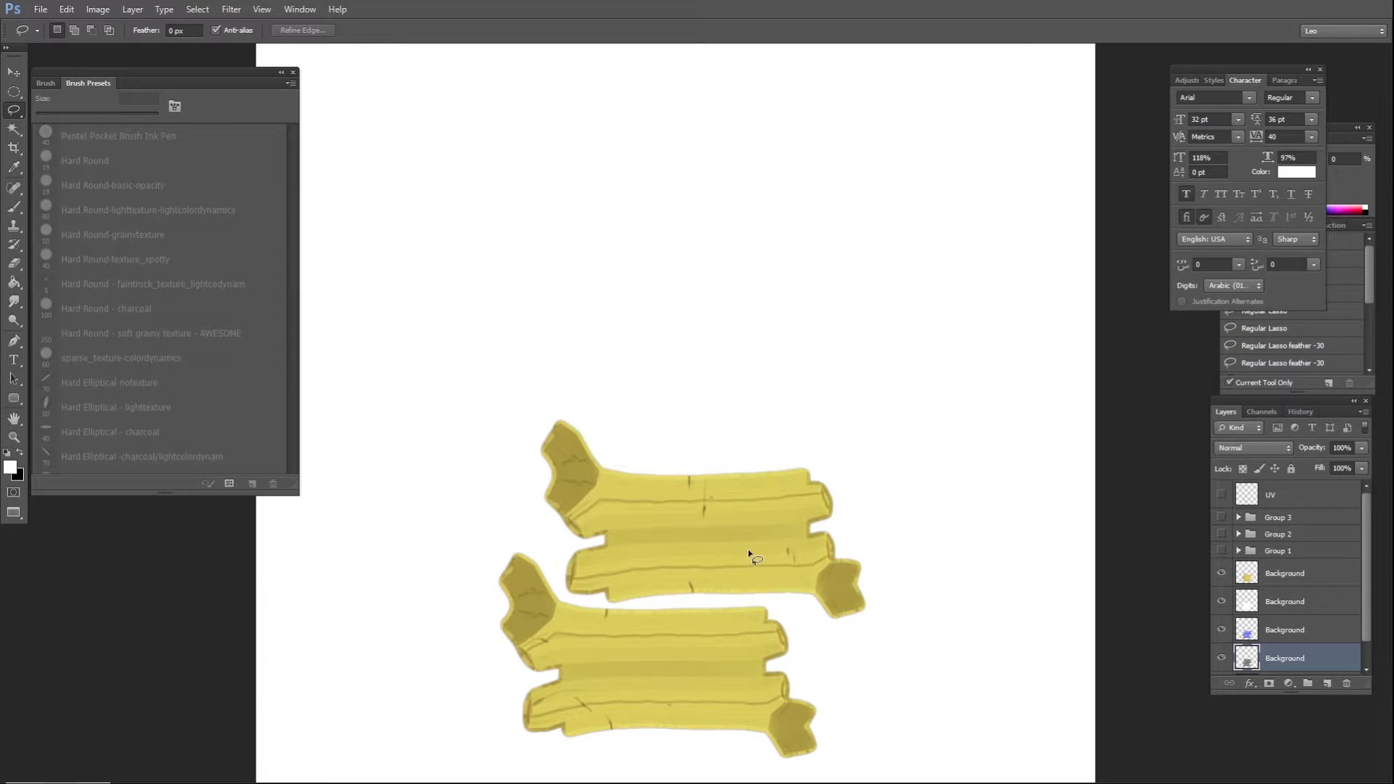
left_click(1294, 574)
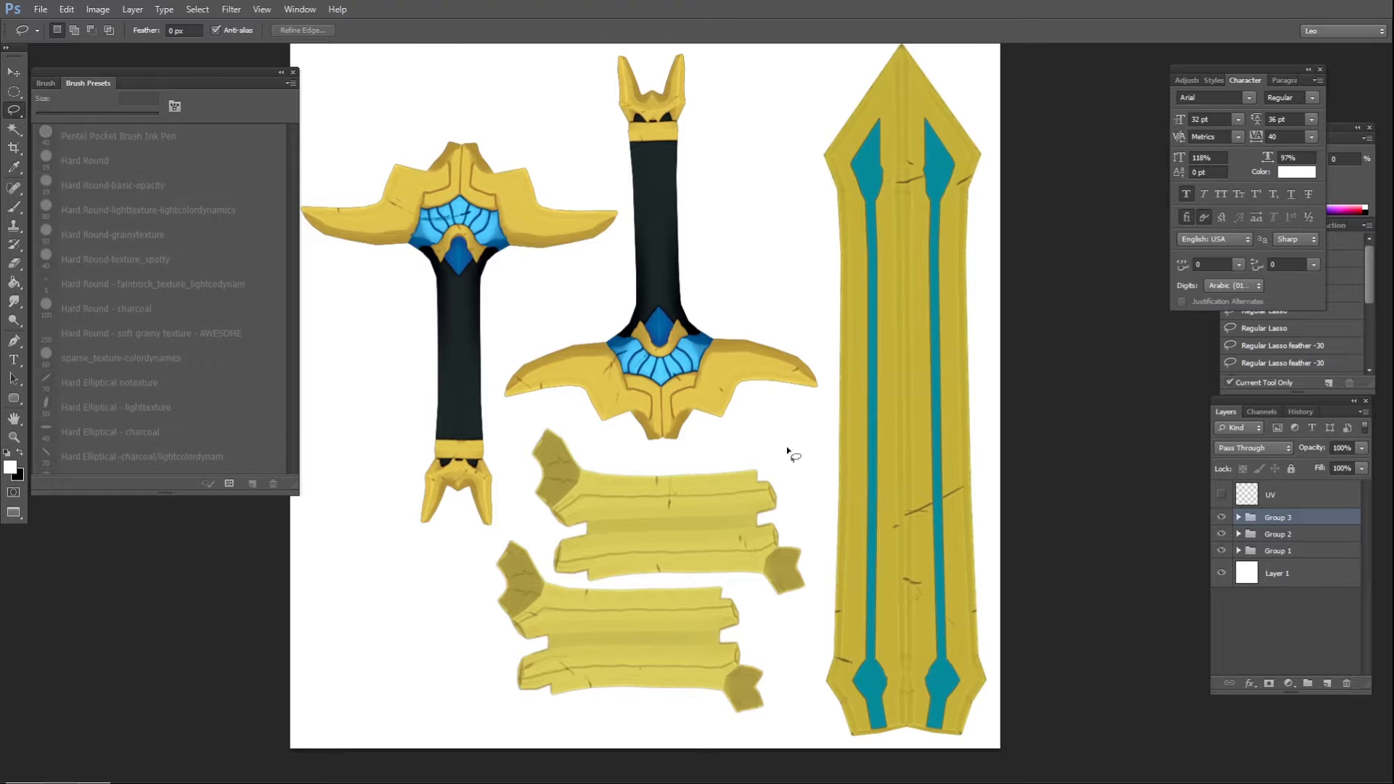
Step: Expand Group 3 and toggle its layers' visibility to examine the blade's base color, metallic, normal and roughness maps one by one
left_click(1238, 518)
left_click(1238, 518)
left_click(1238, 518)
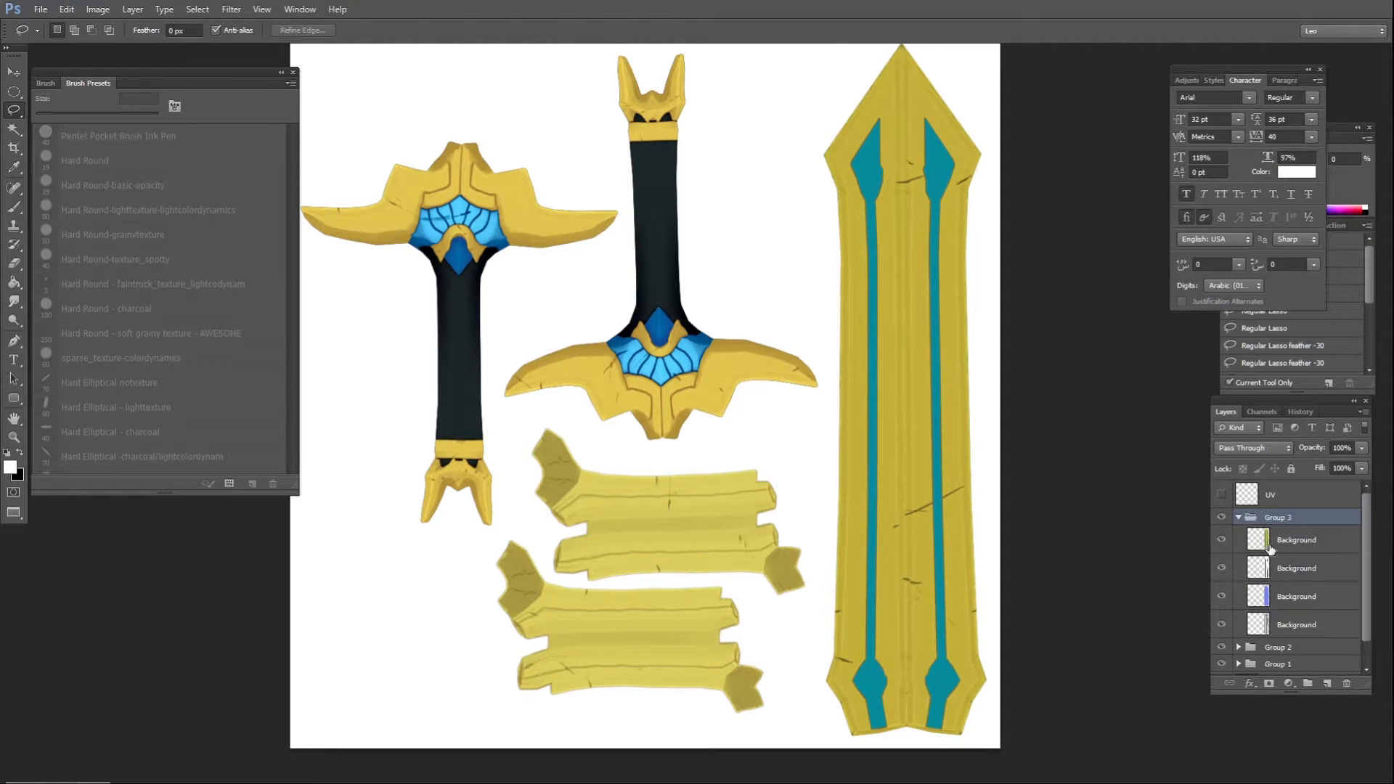
left_click(1221, 539)
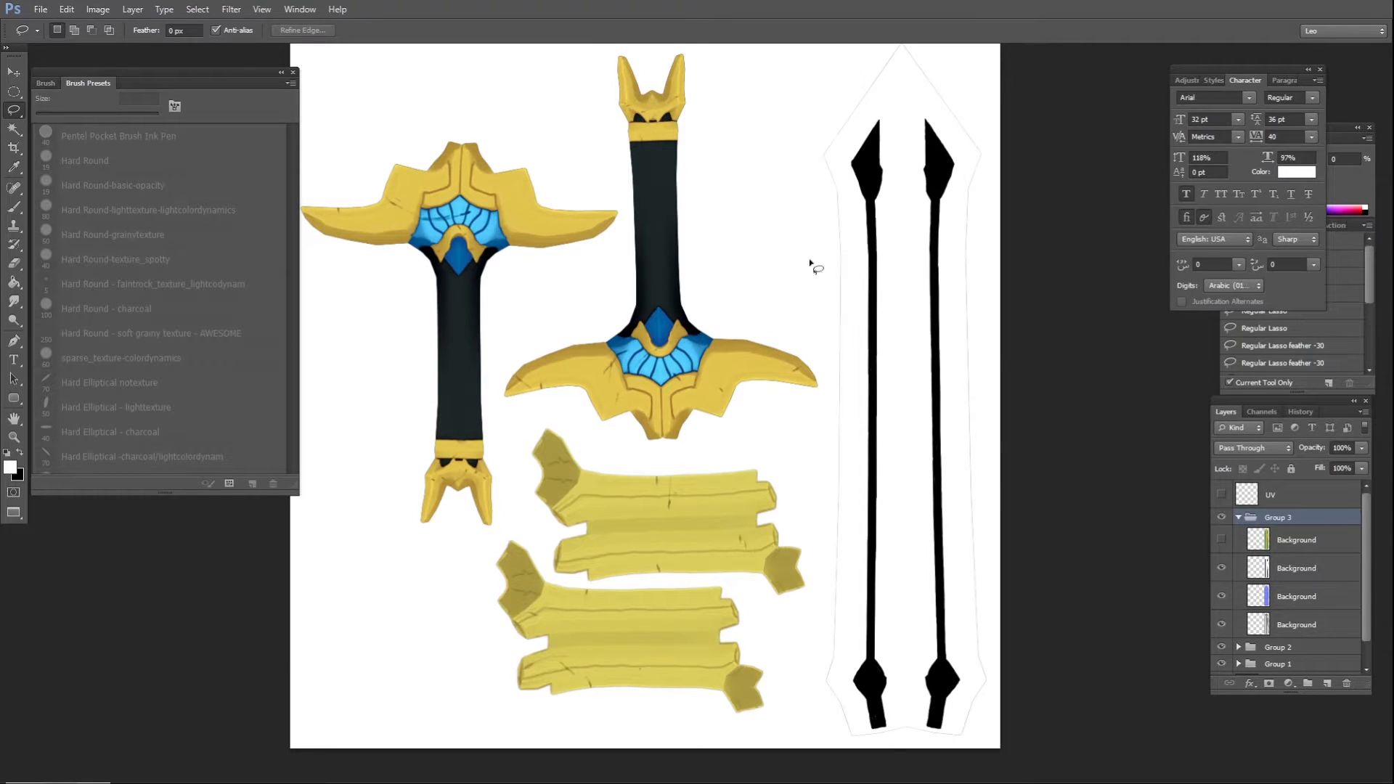
left_click(1219, 541)
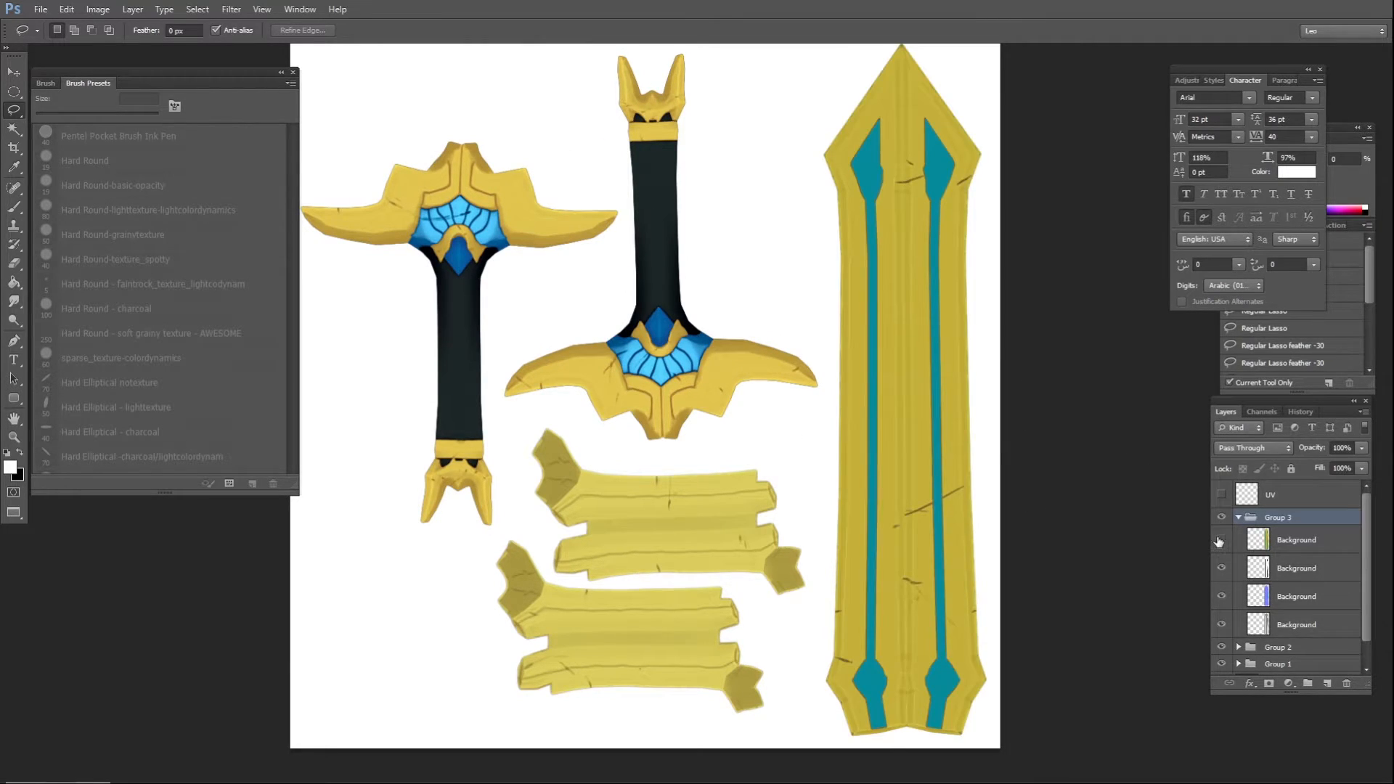
left_click(1220, 541)
left_click(1221, 567)
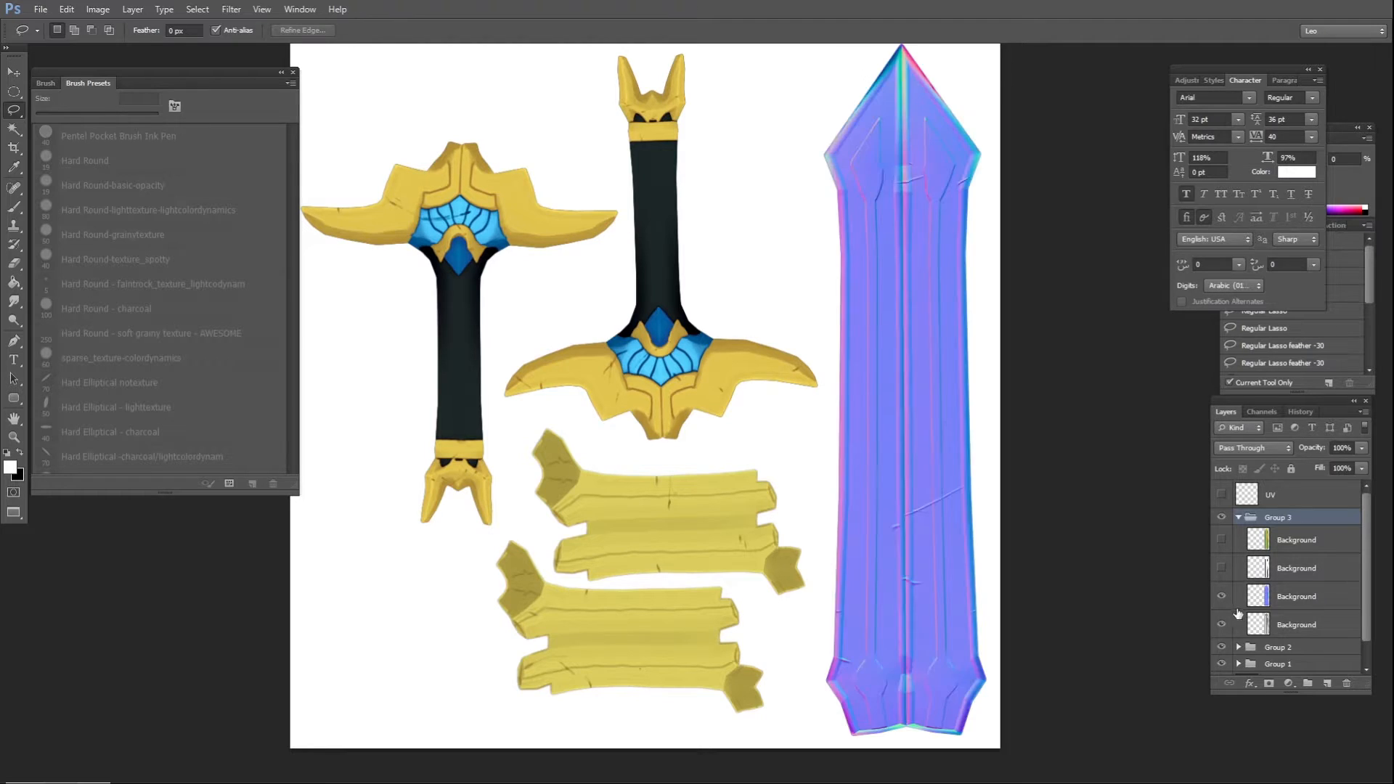
left_click(1223, 597)
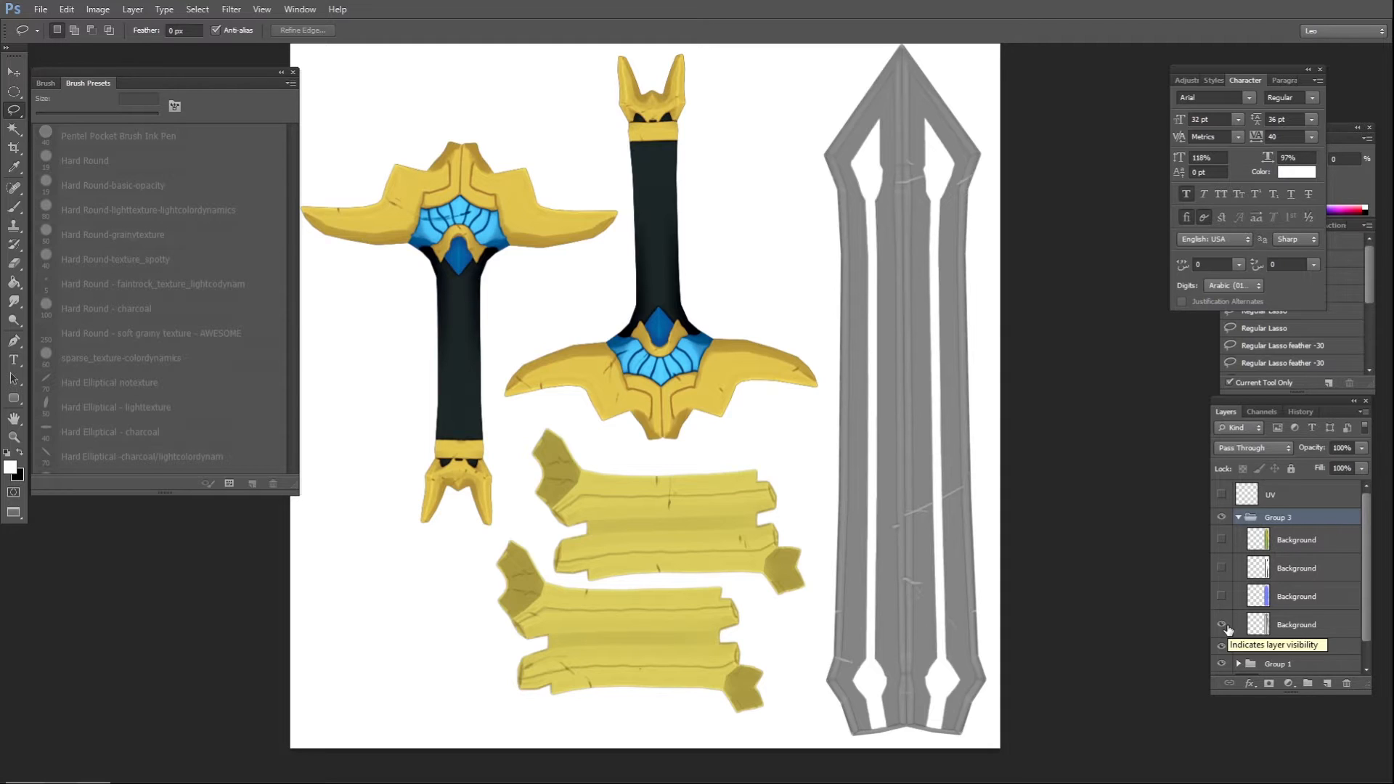
left_click(1224, 626)
left_click(1224, 626)
left_click(1221, 540)
left_click(1221, 596)
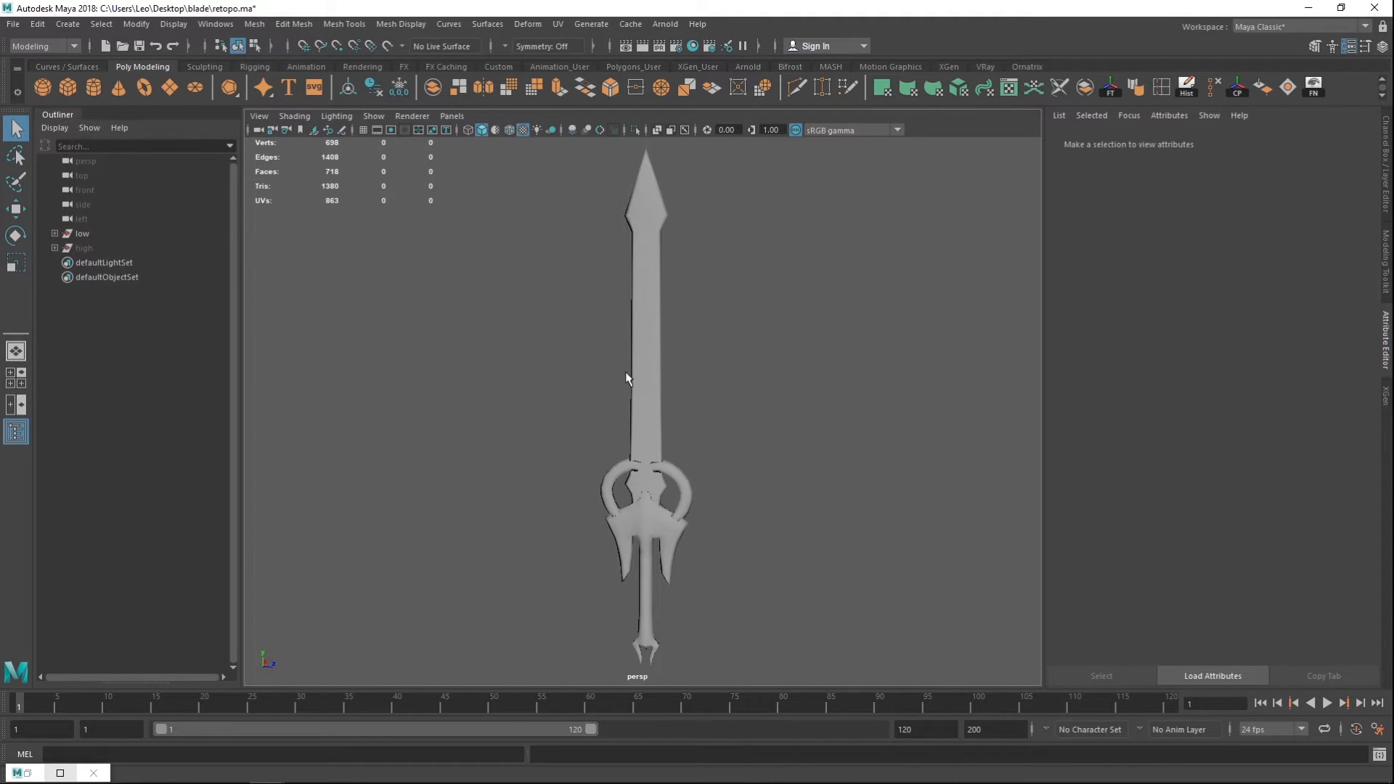
Step: In Maya, select all the low-poly sword meshes and assign them a new Arnold aiStandardSurface material
right_click(653, 376)
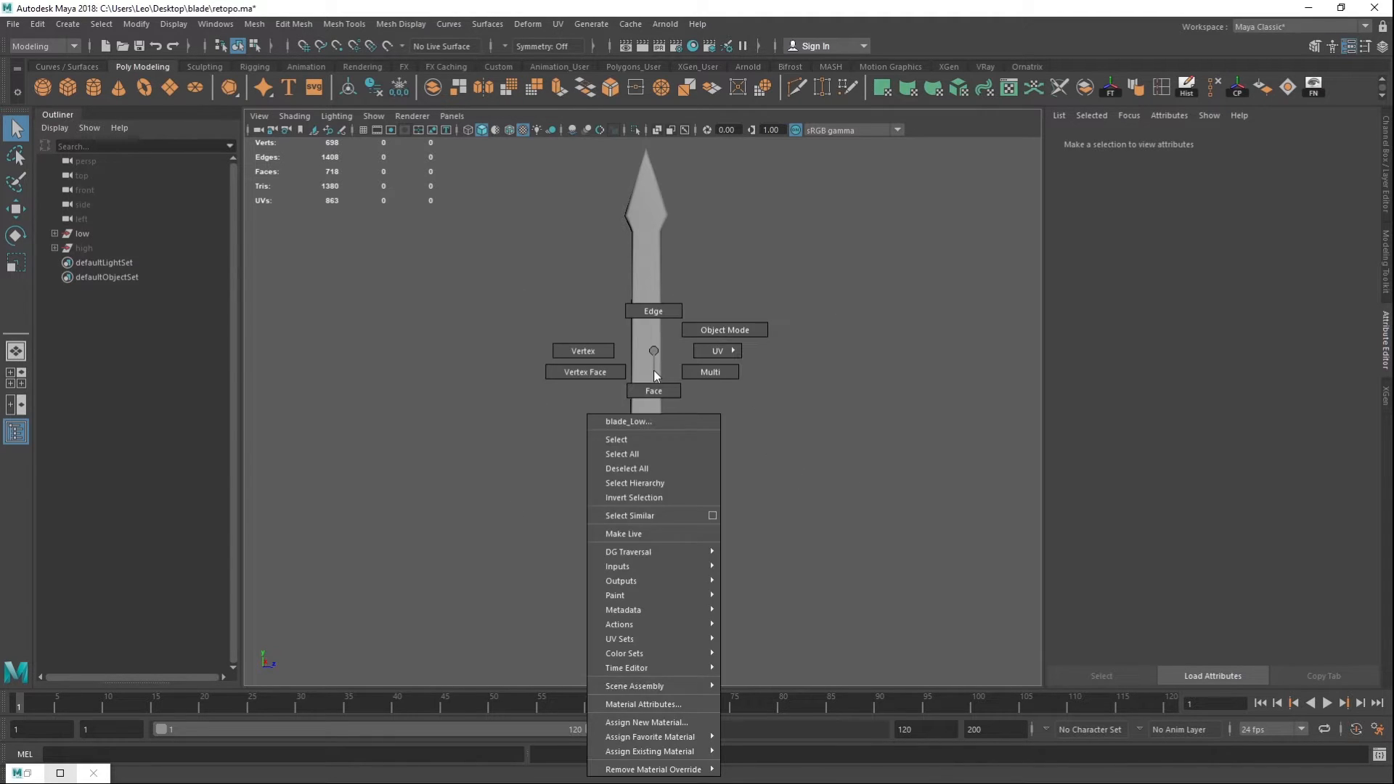
left_click(654, 390)
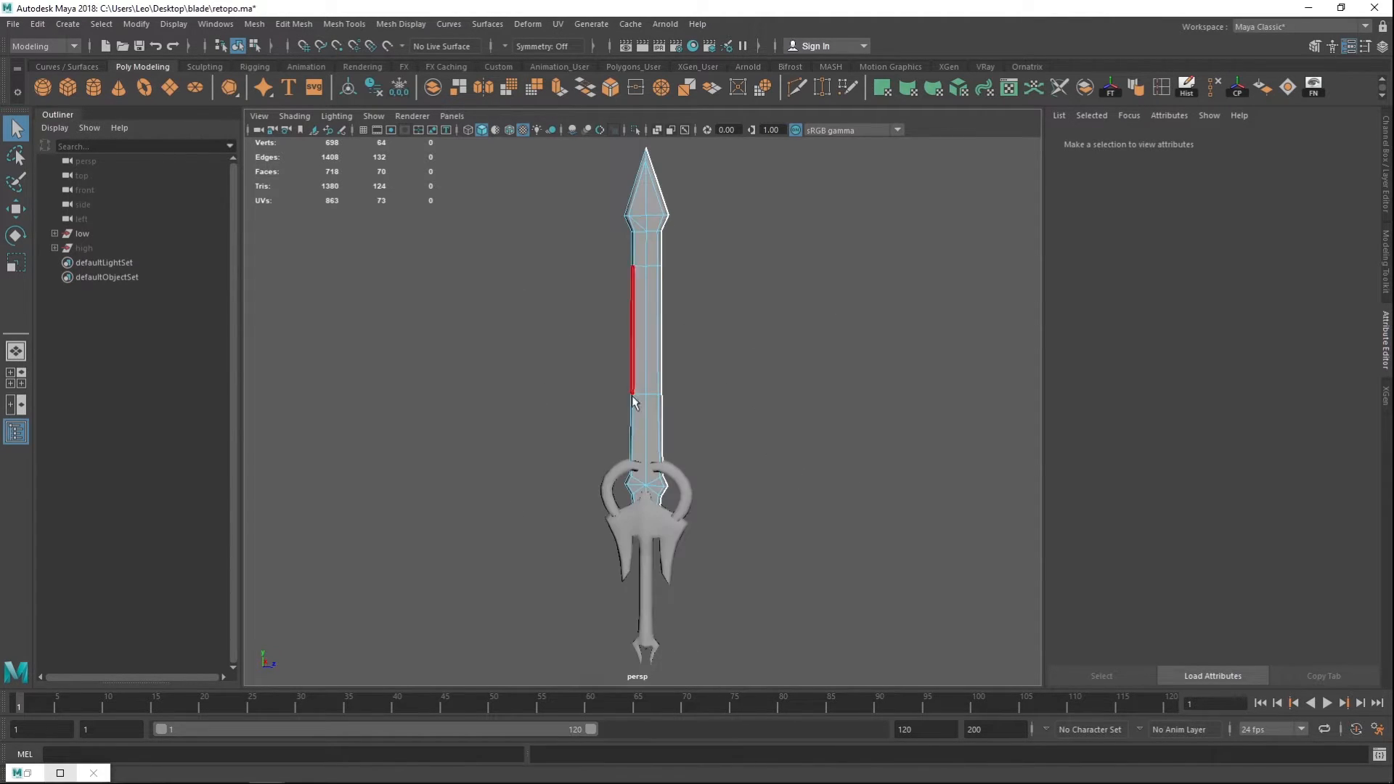
left_click_drag(550, 315, 841, 603)
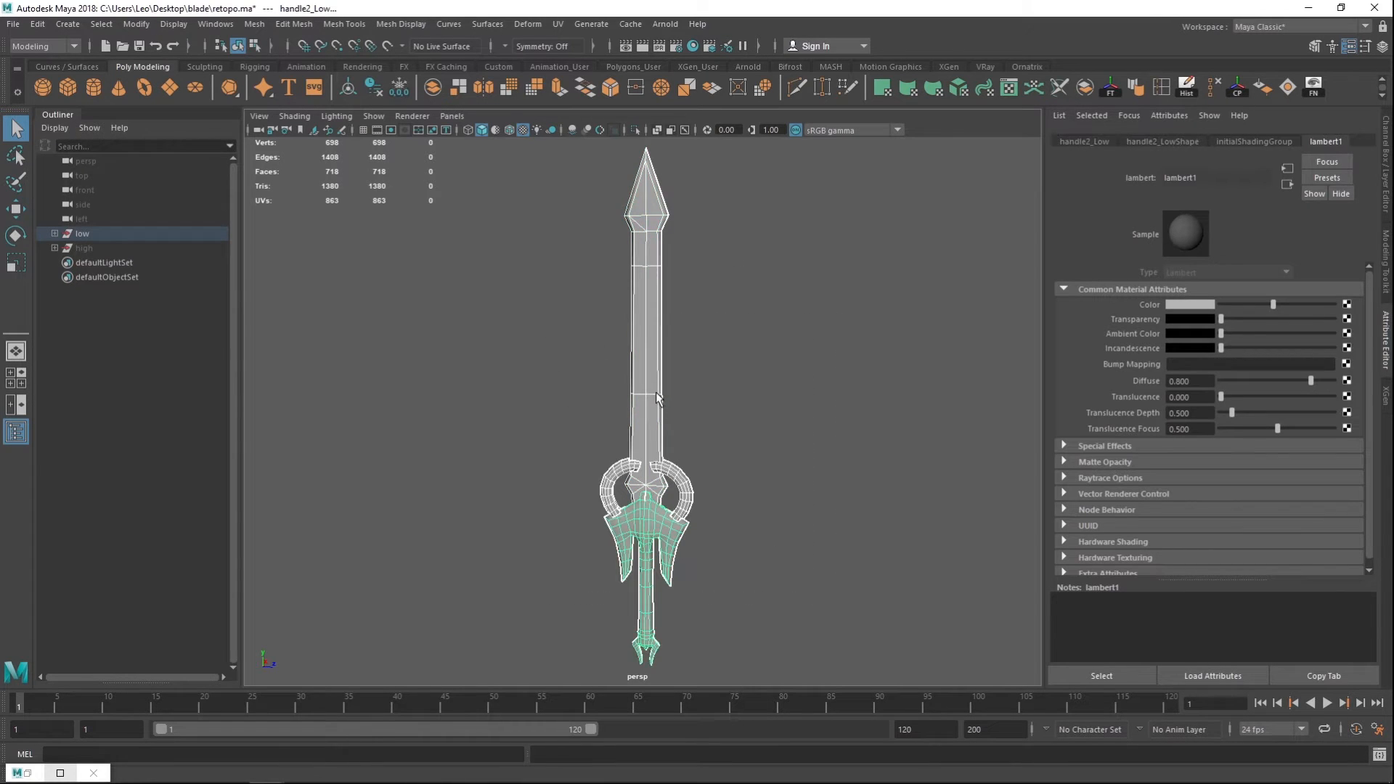
right_click(645, 351)
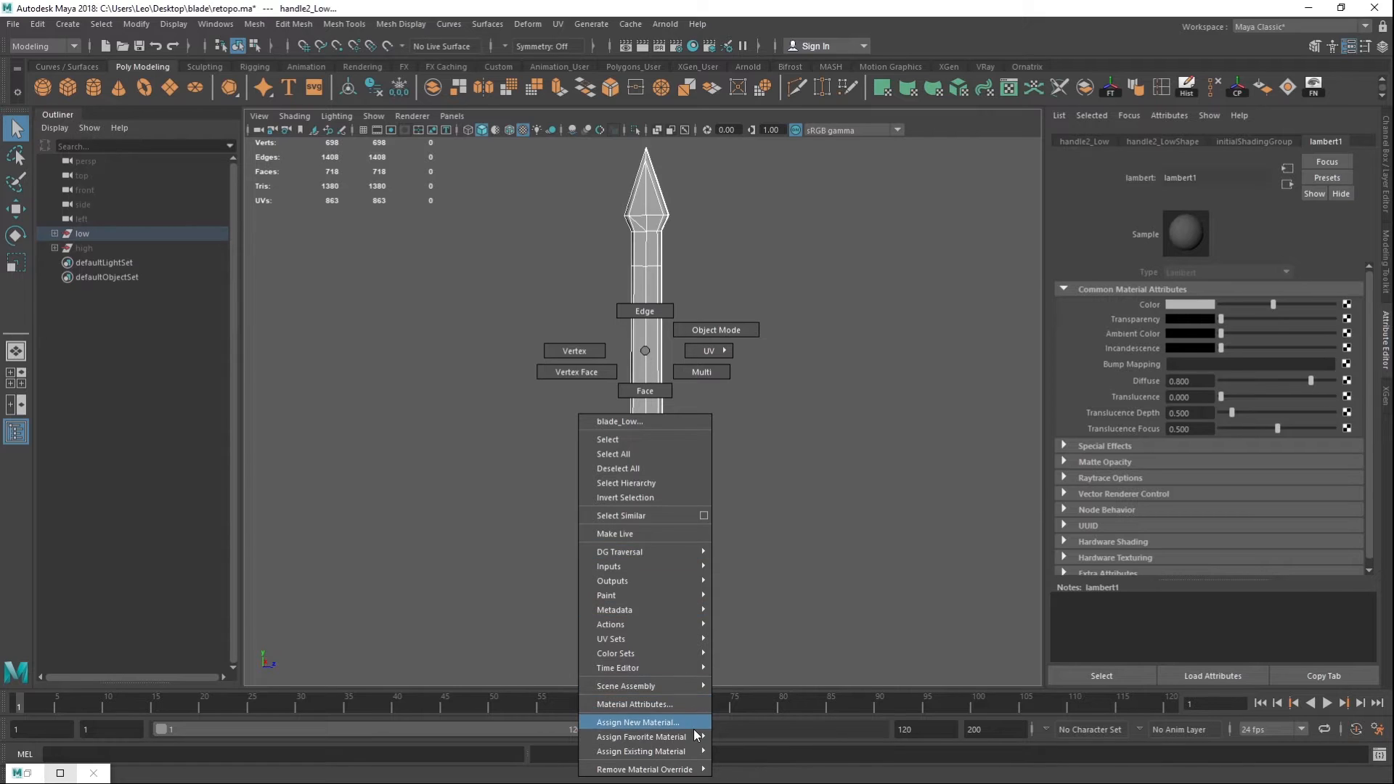
left_click(683, 724)
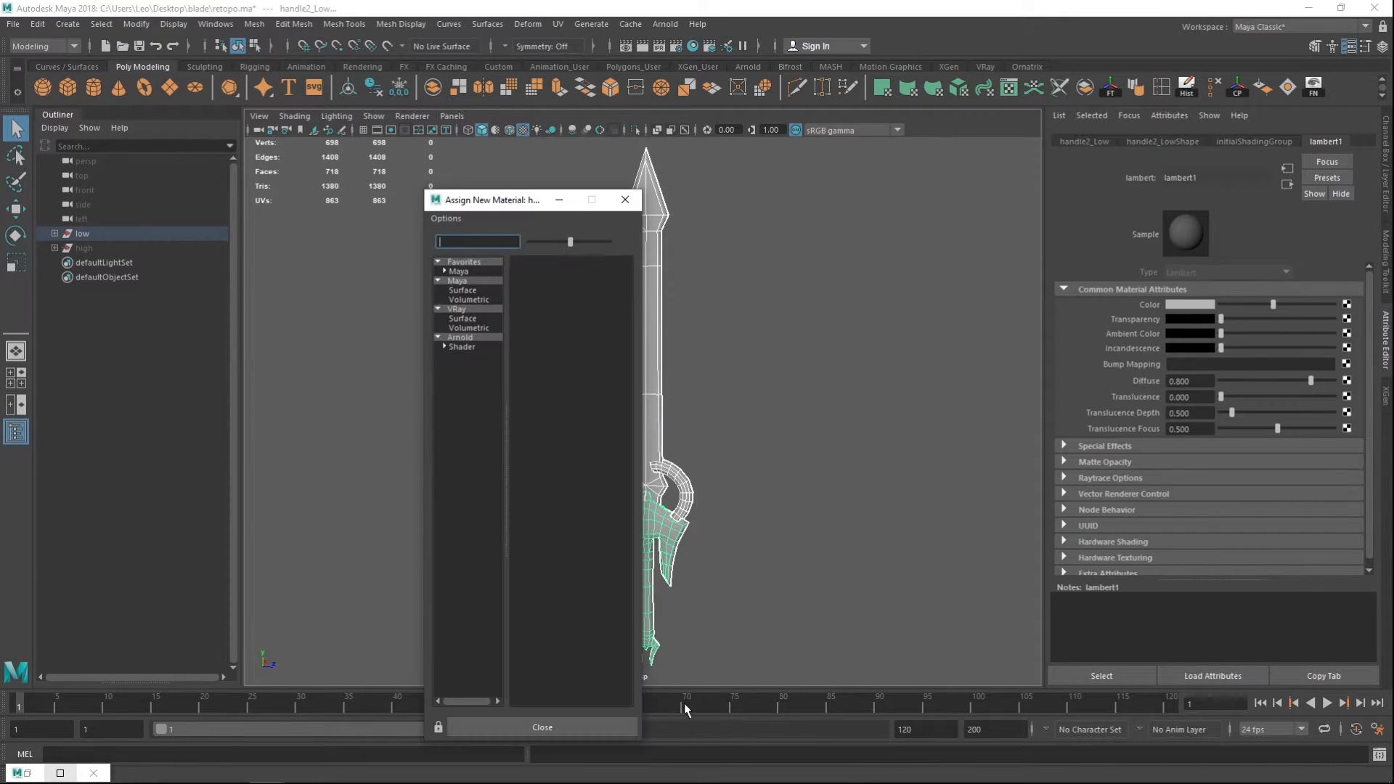
left_click(465, 347)
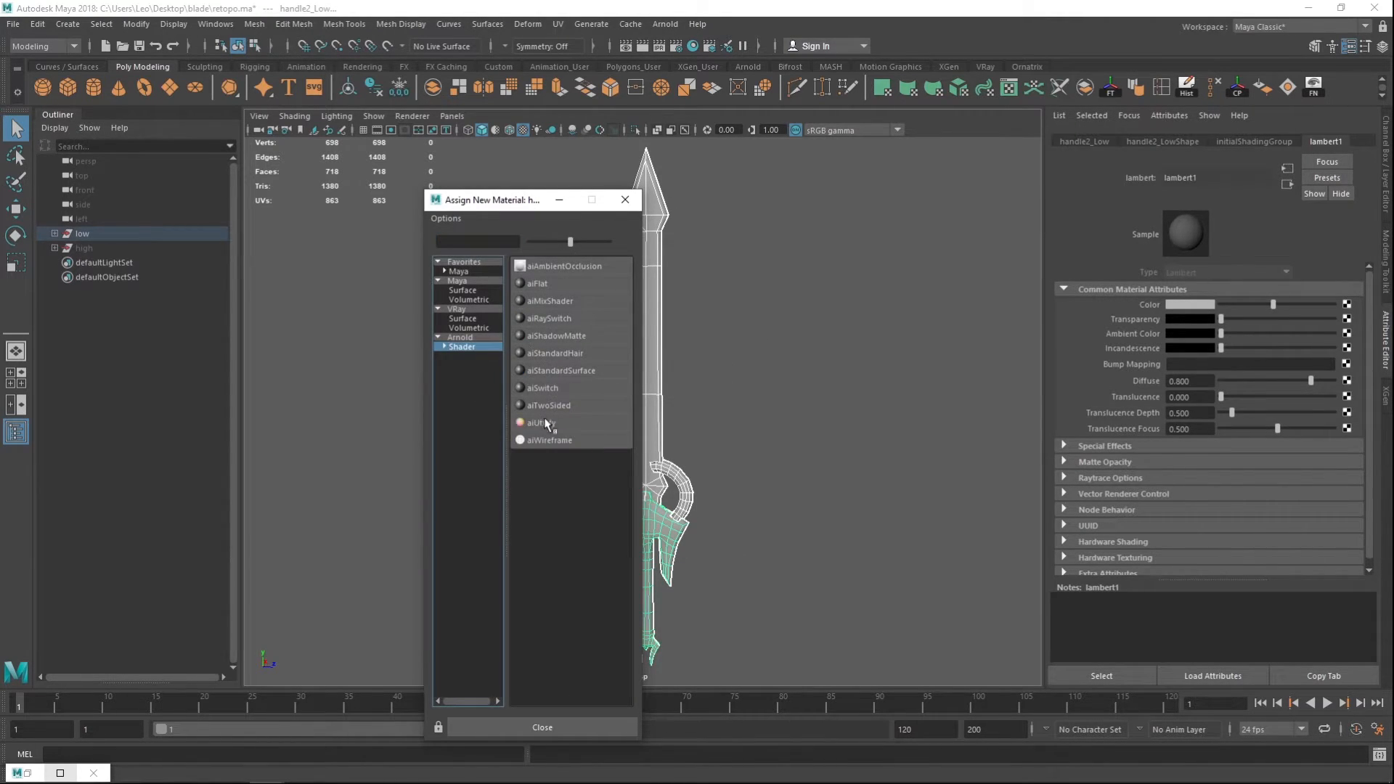
left_click(552, 369)
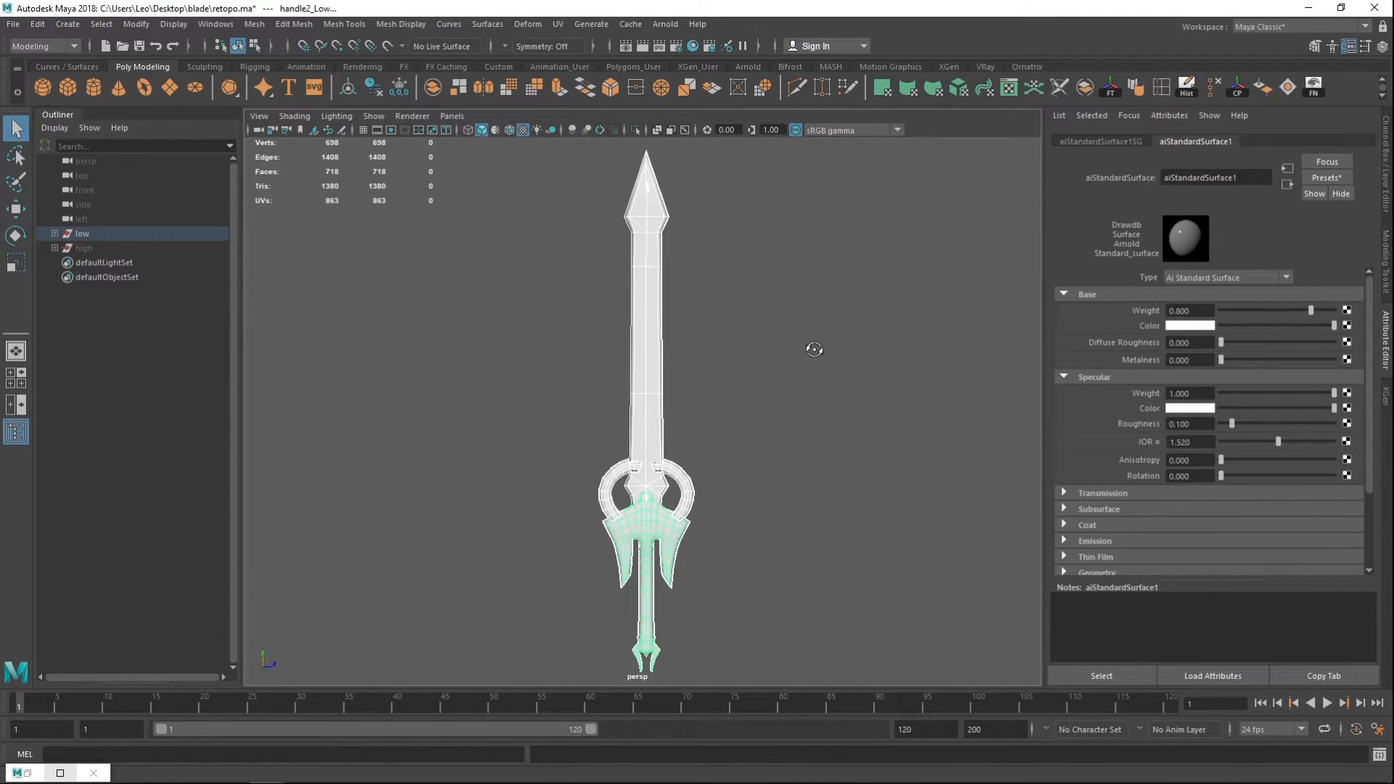
Step: Select the blade, show its aiStandardSurface1 attributes and set the material's base weight to 1.000
left_click(669, 364)
left_click(662, 372)
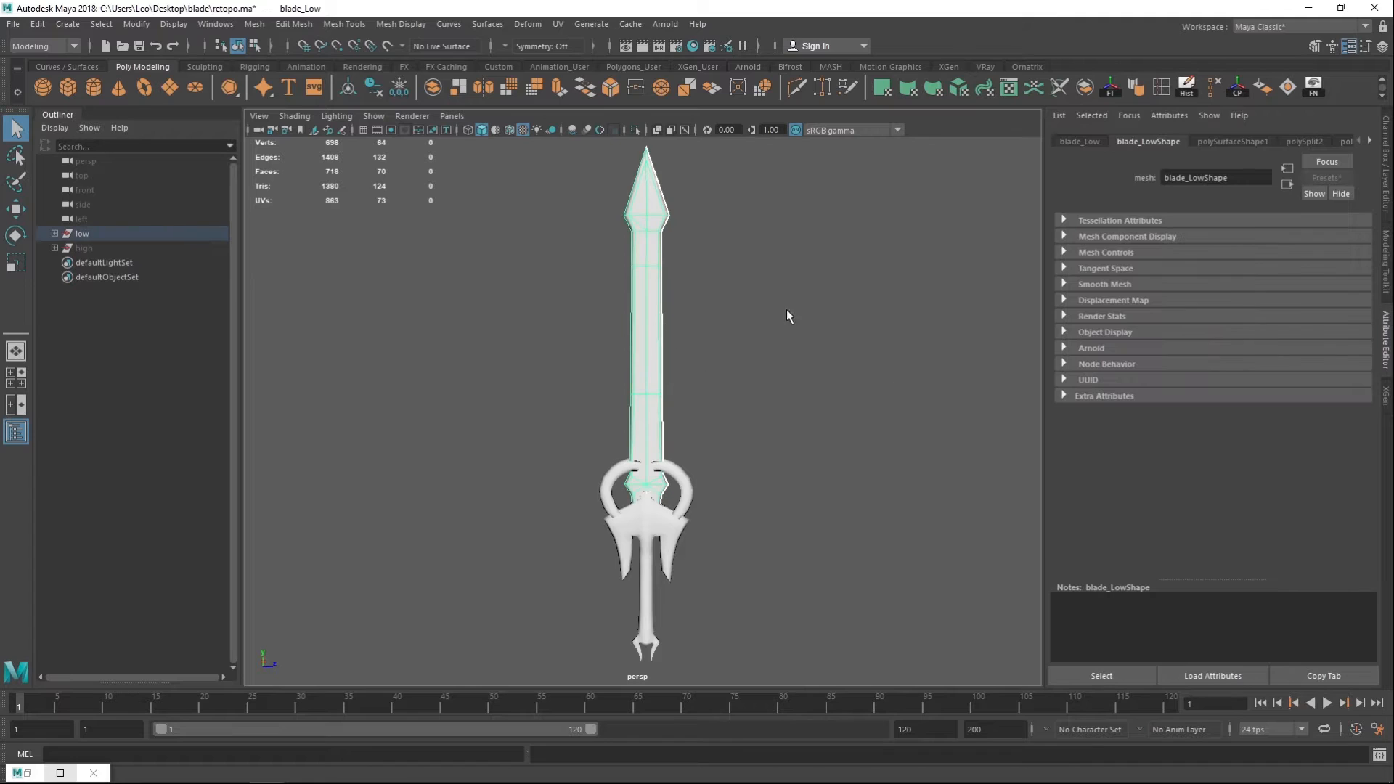
left_click_drag(784, 315, 804, 299)
key("Right")
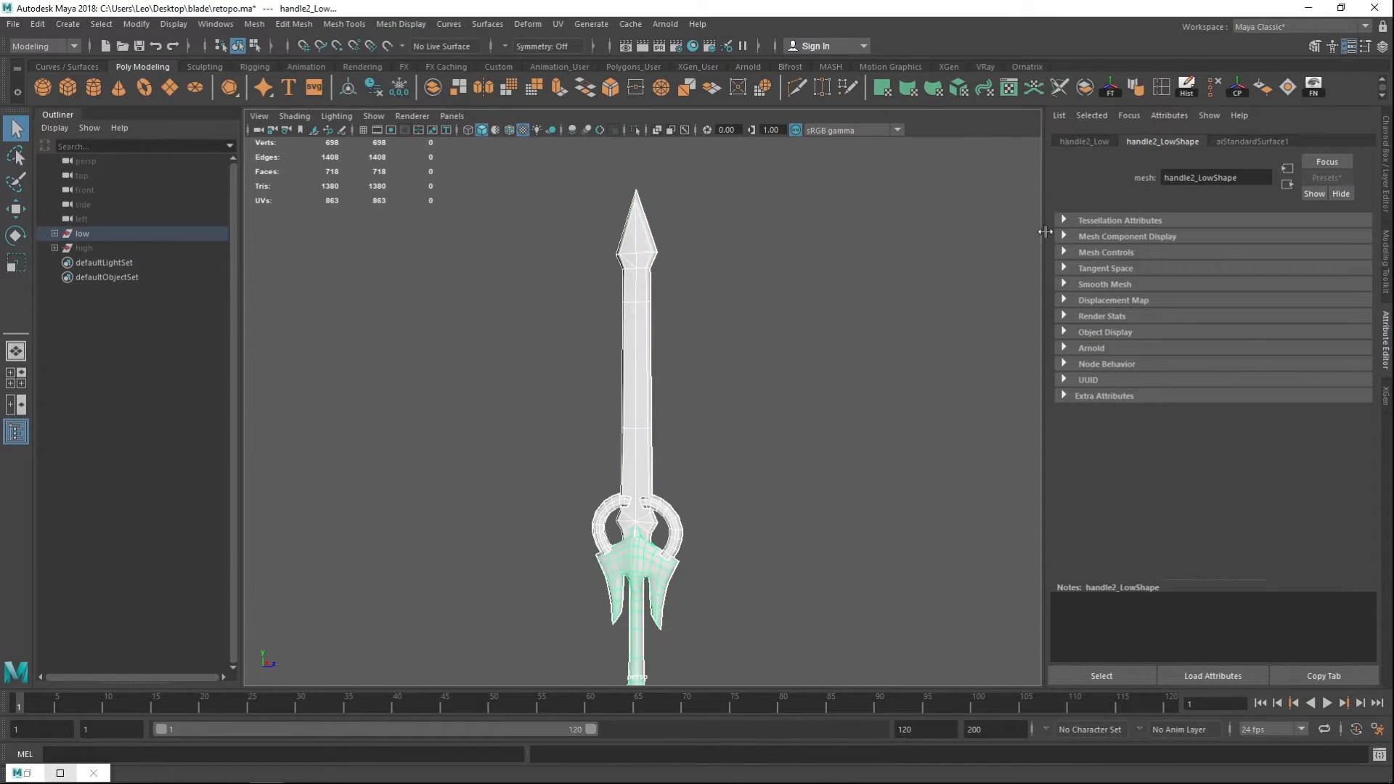
left_click(690, 528)
left_click(634, 438)
left_click(1222, 141)
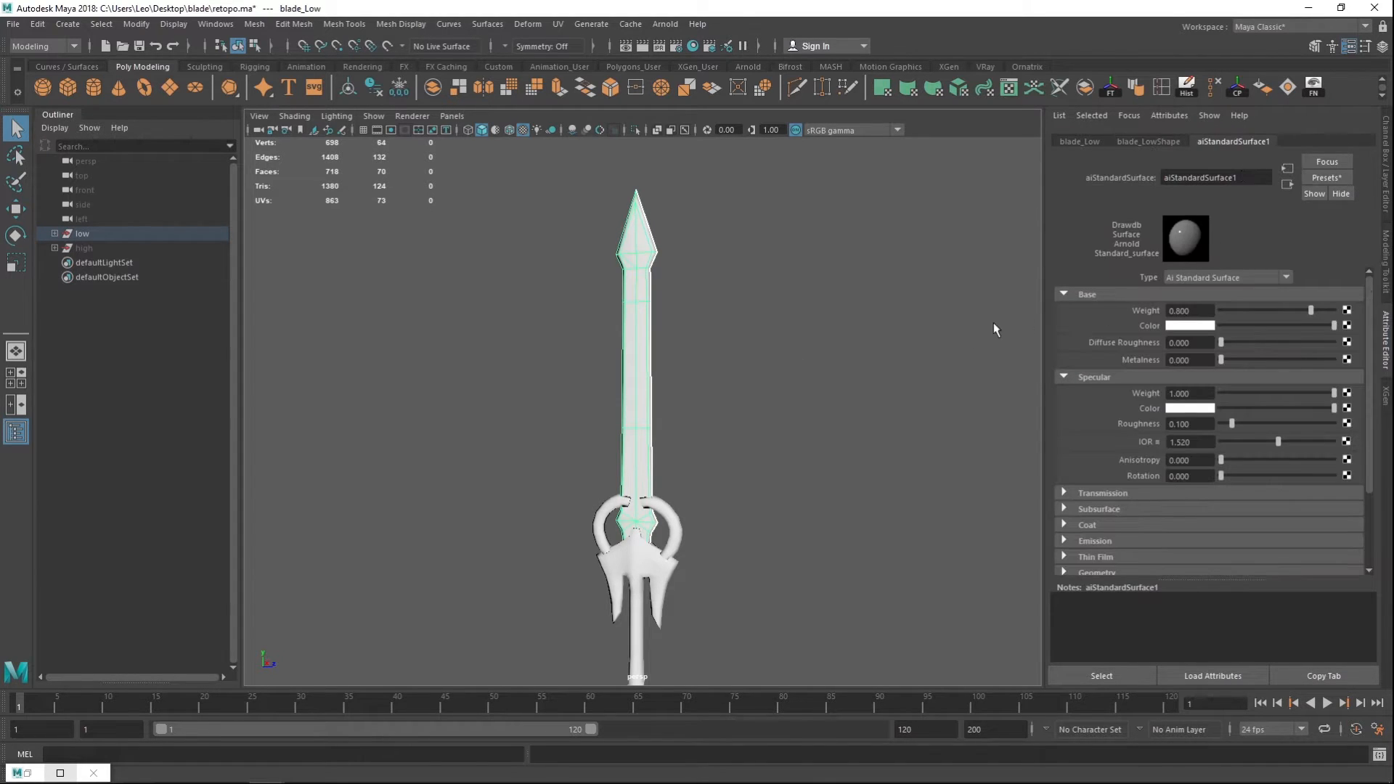
left_click(1249, 178)
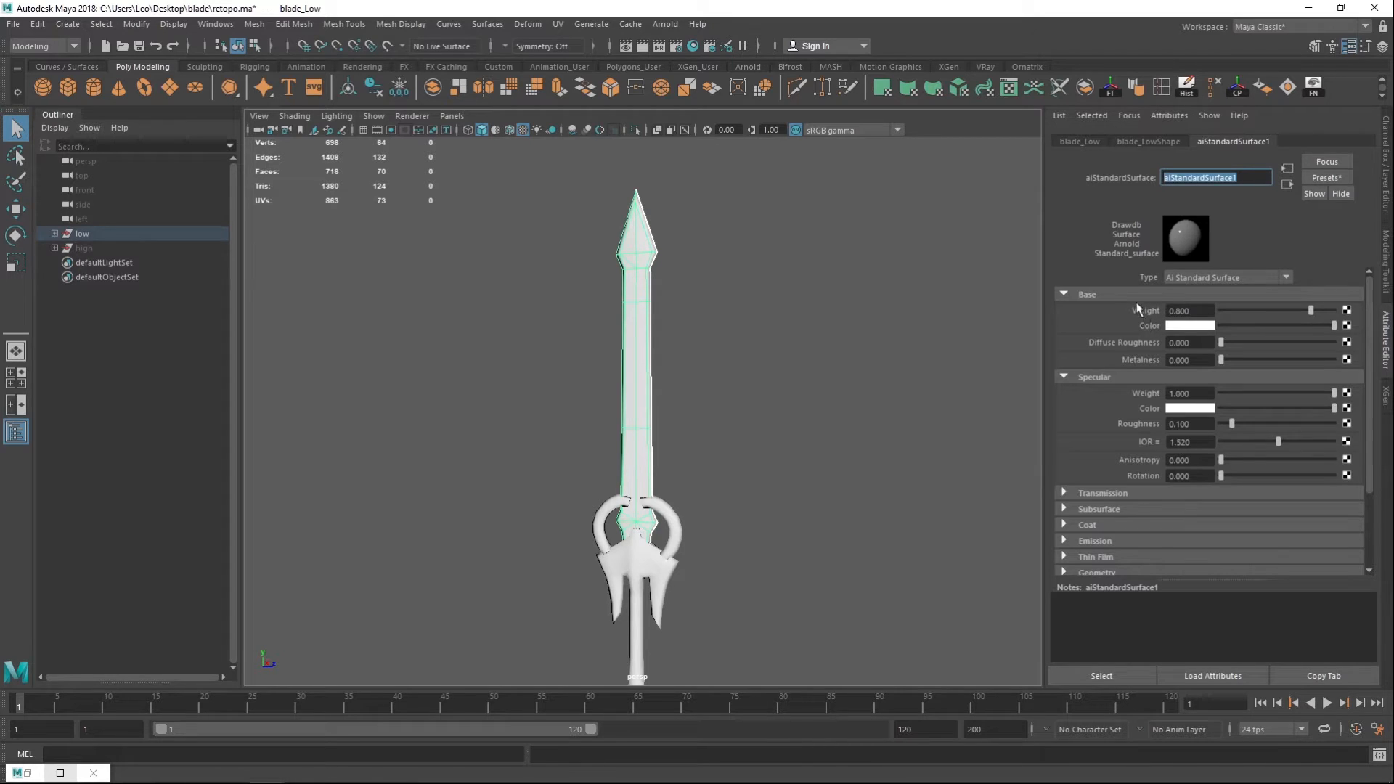
left_click_drag(1313, 311, 1361, 310)
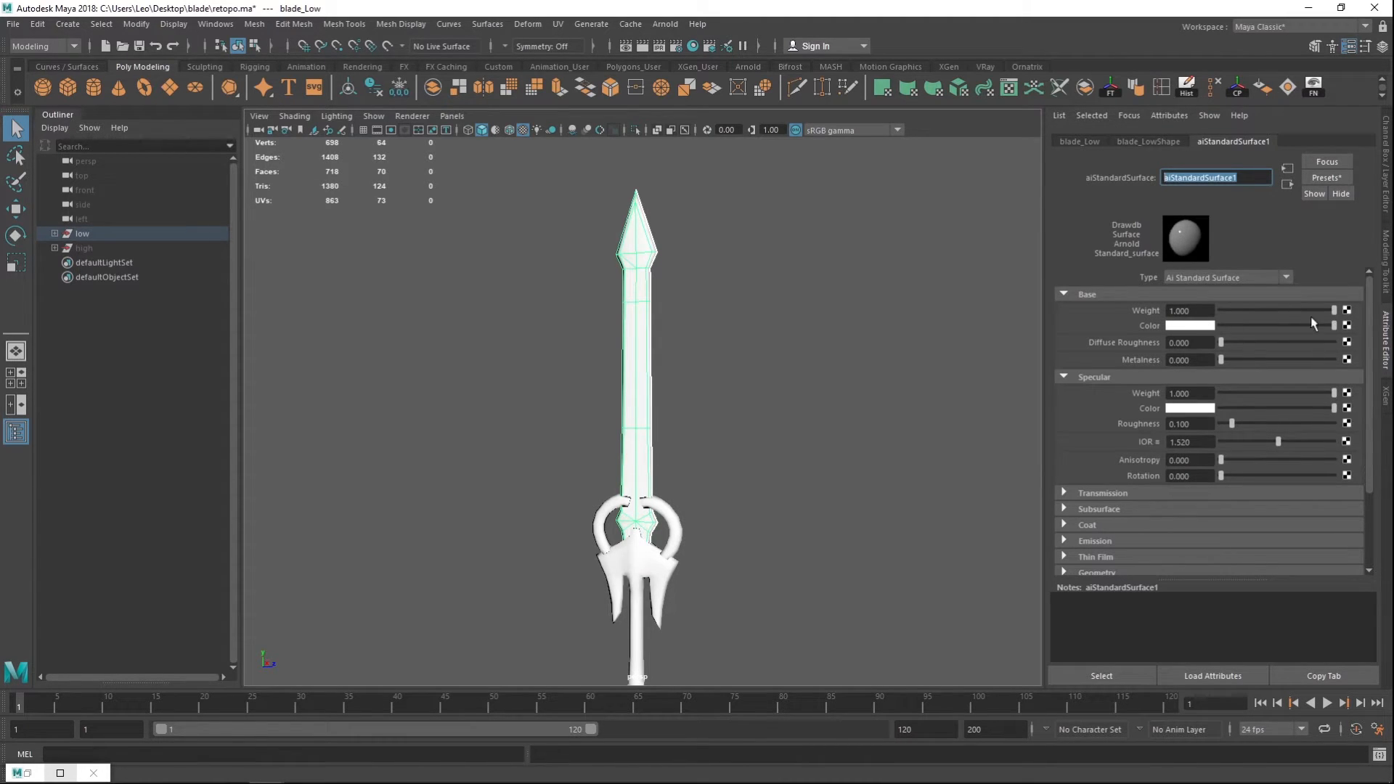
Step: Connect a File texture node to the material's base color and browse for its image in the Desktop's blade folder
left_click(1347, 326)
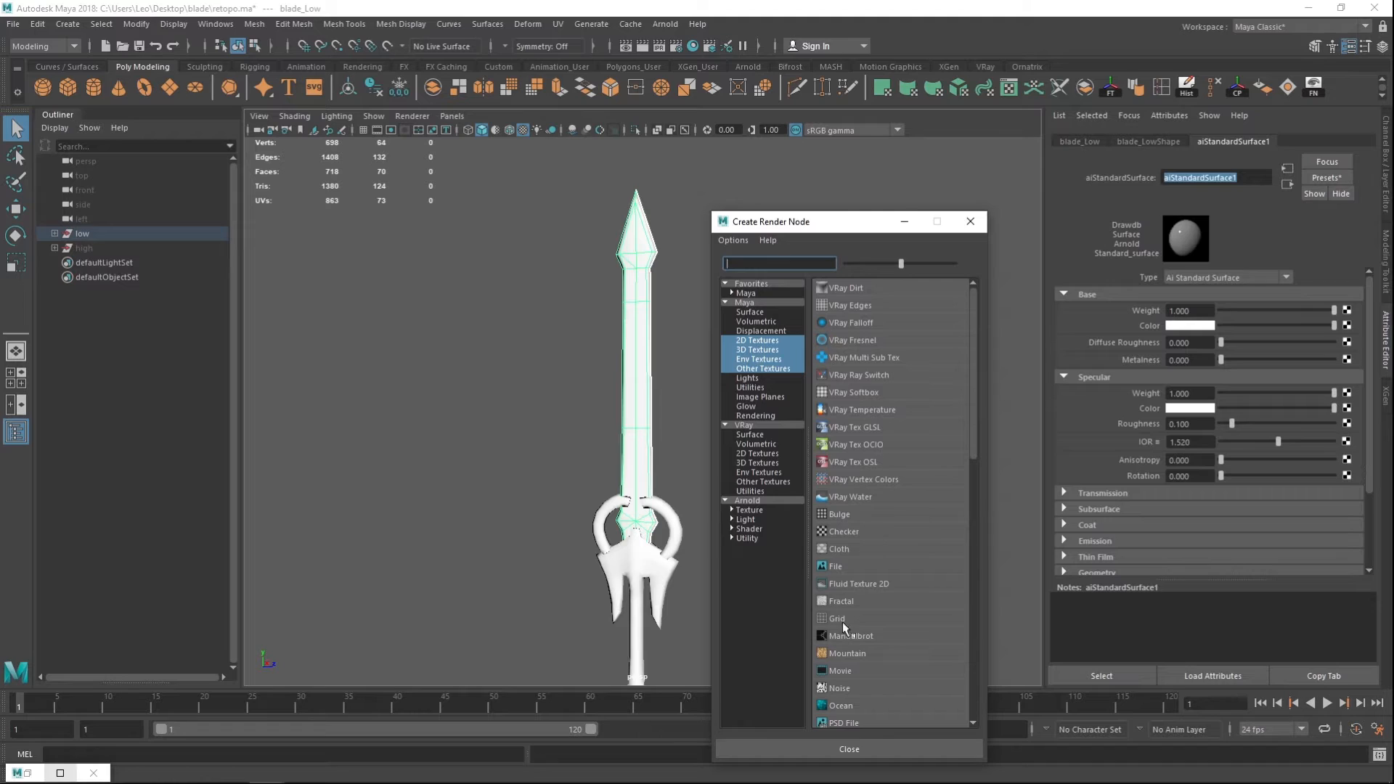
left_click(861, 571)
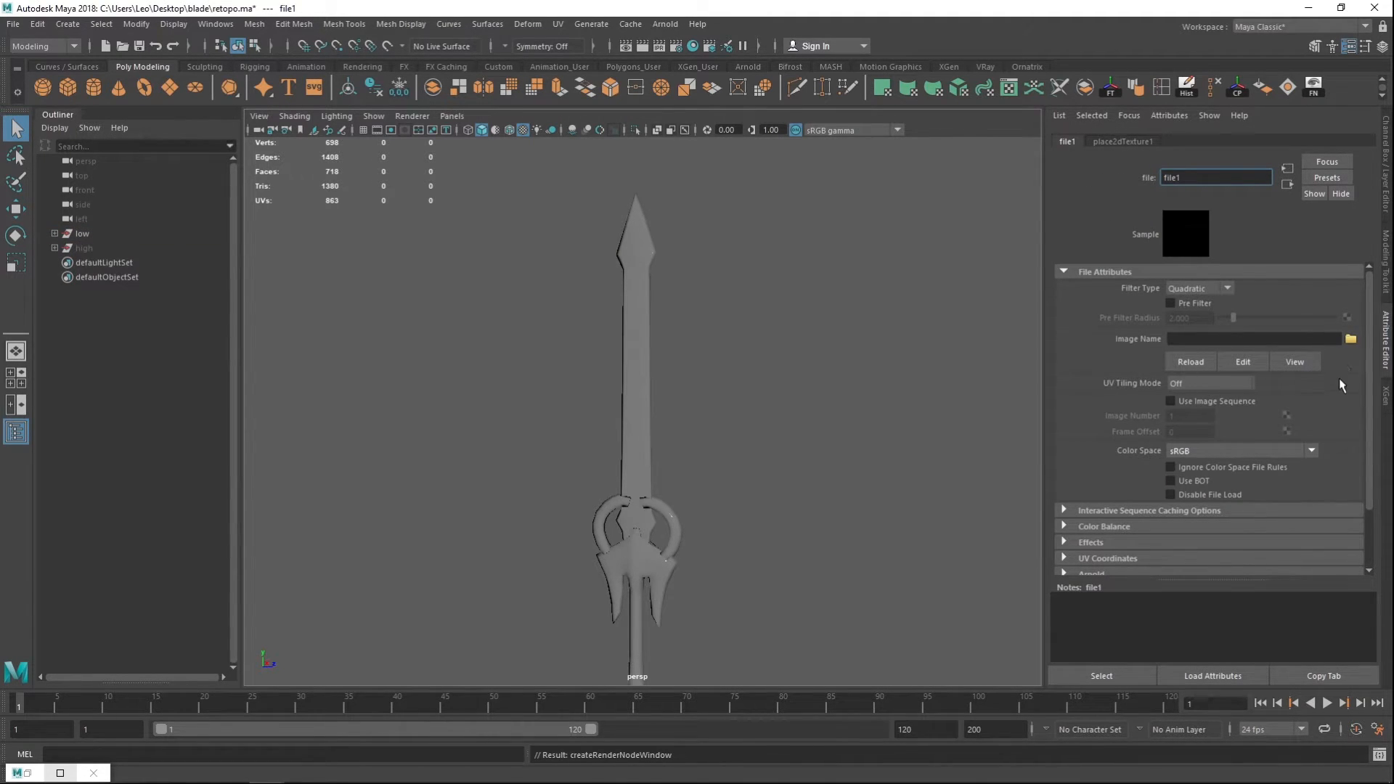
left_click(1351, 339)
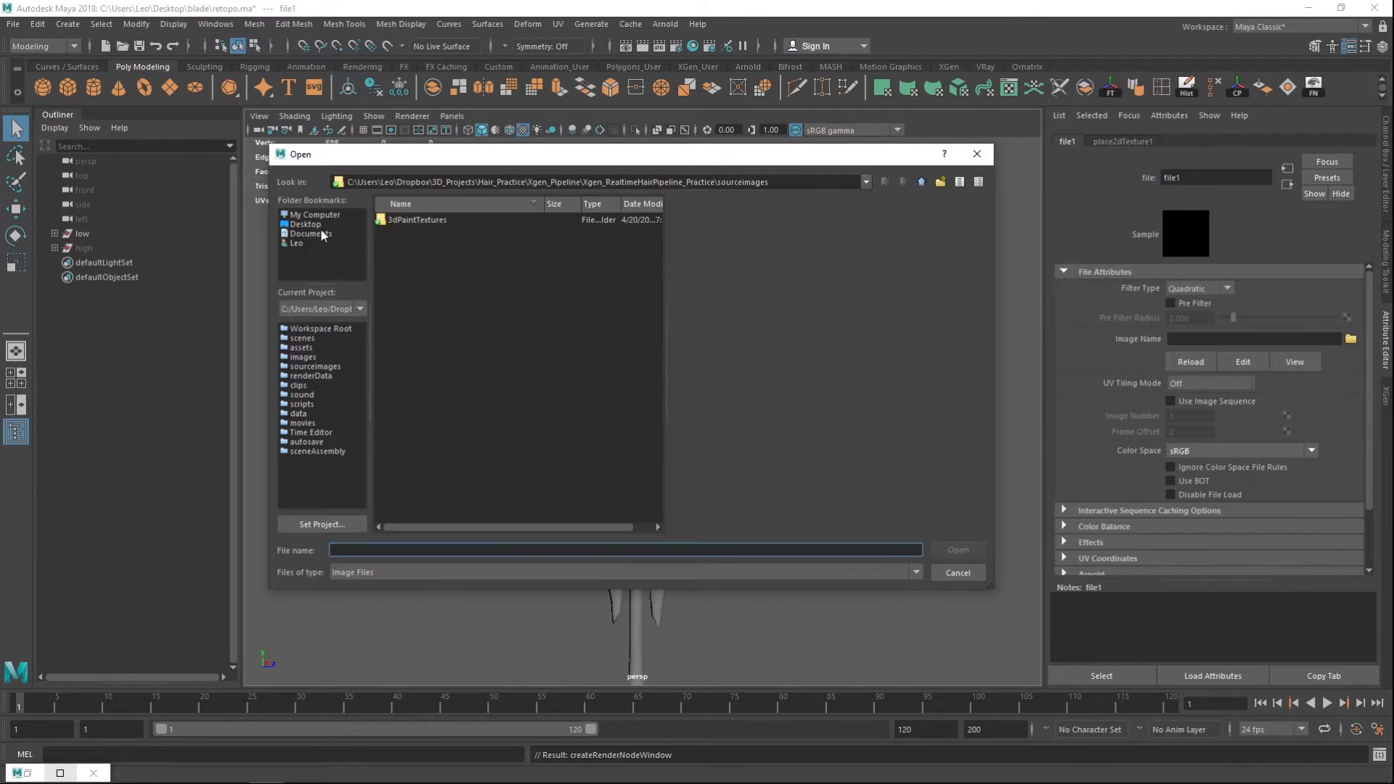
left_click(311, 223)
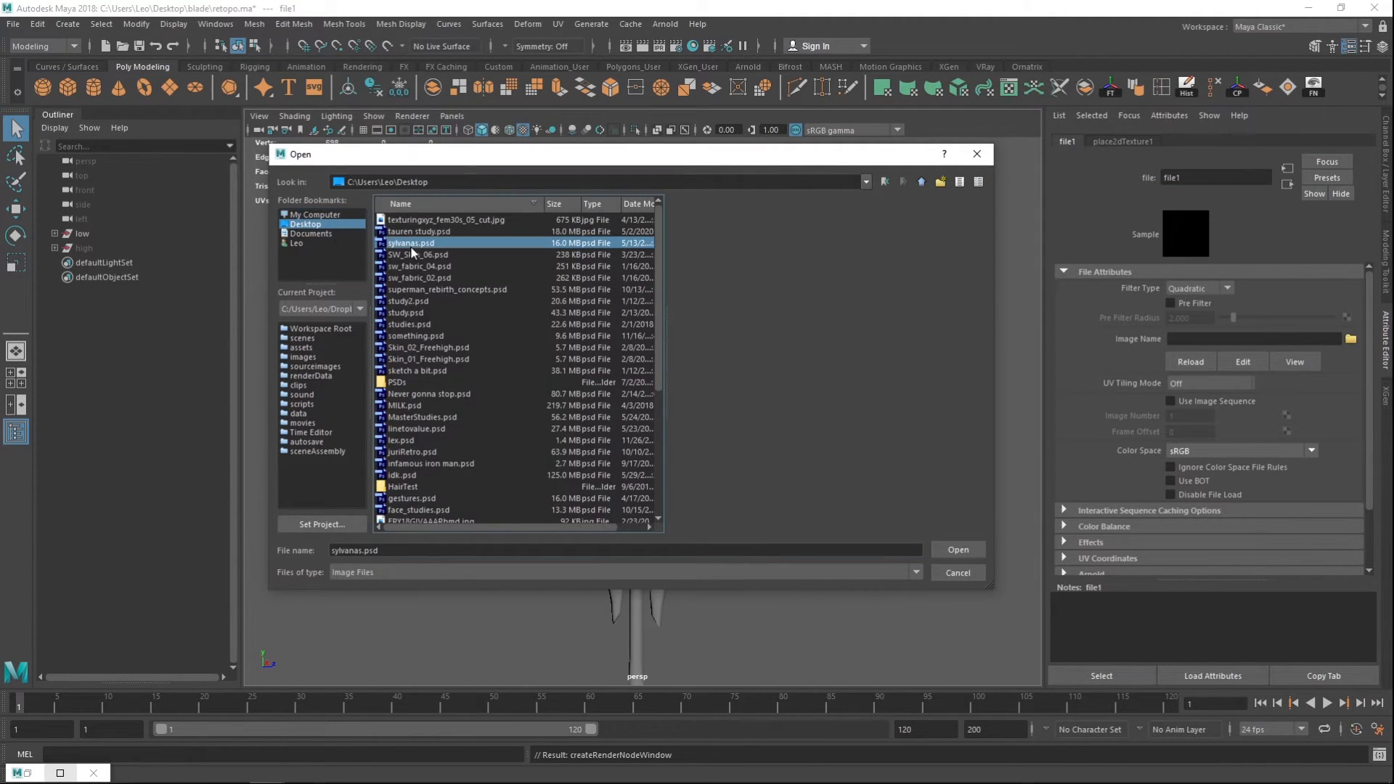
scroll(446, 310, "down", 2)
double_click(407, 510)
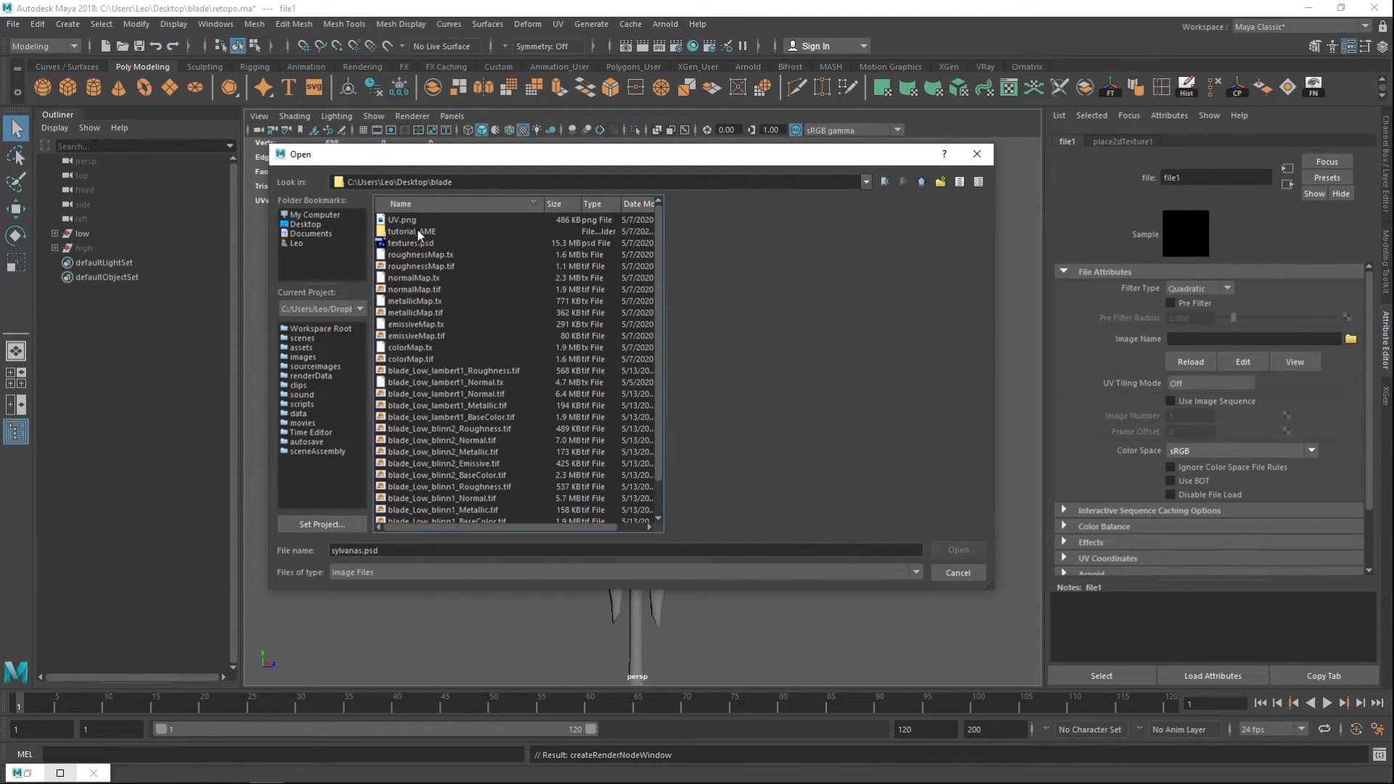
Step: Preview the combined roughness, emissive and metallic maps, and load colorMap.tif as the base color image
left_click(420, 313)
left_click(480, 406)
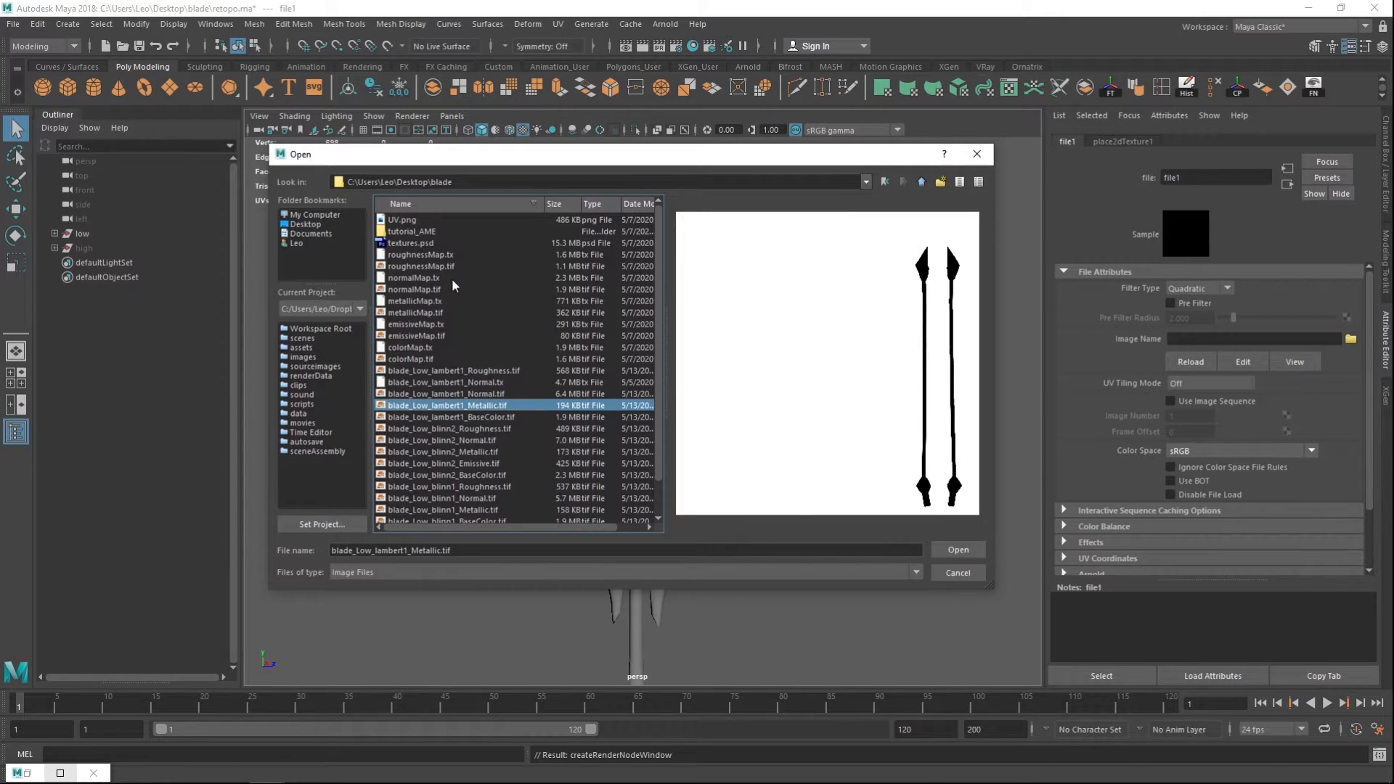
left_click(467, 255)
left_click(477, 266)
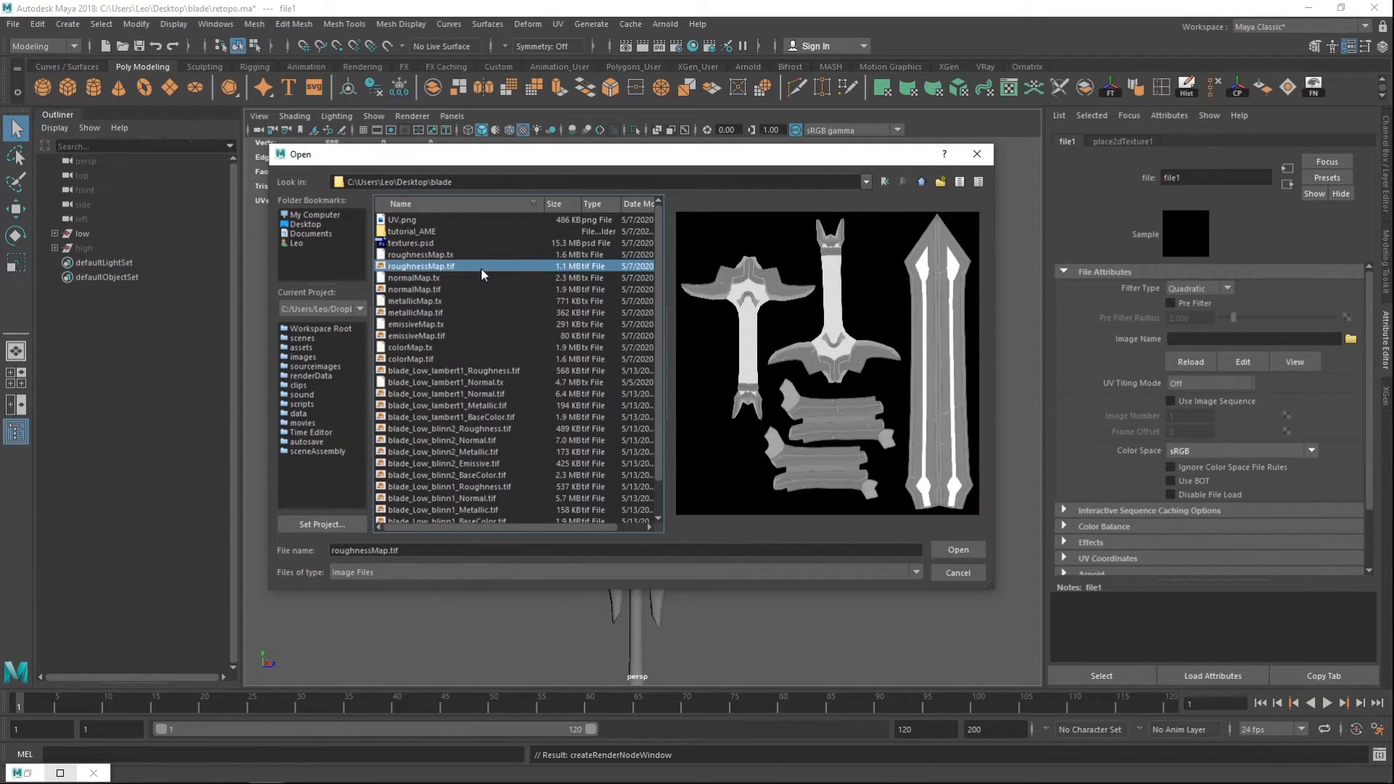
left_click(471, 288)
left_click(434, 339)
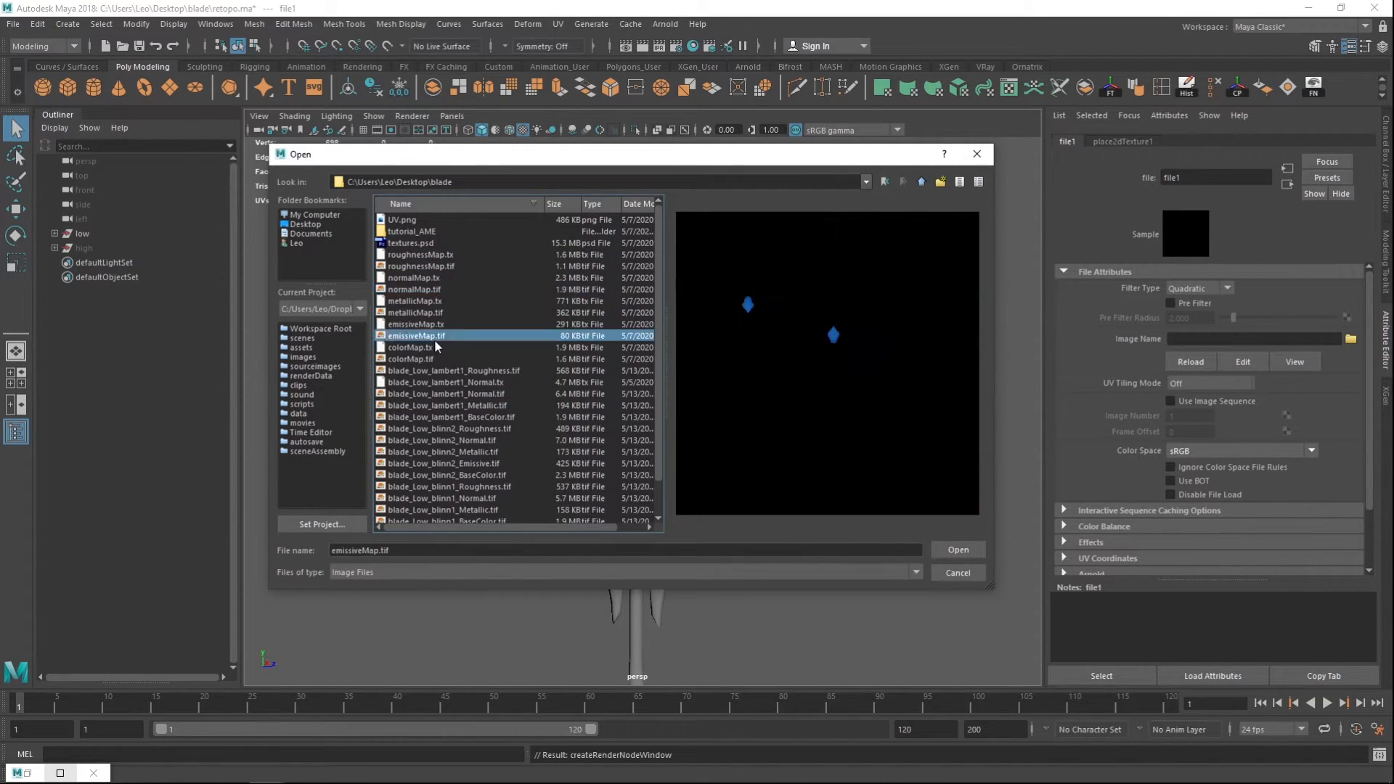
left_click(434, 317)
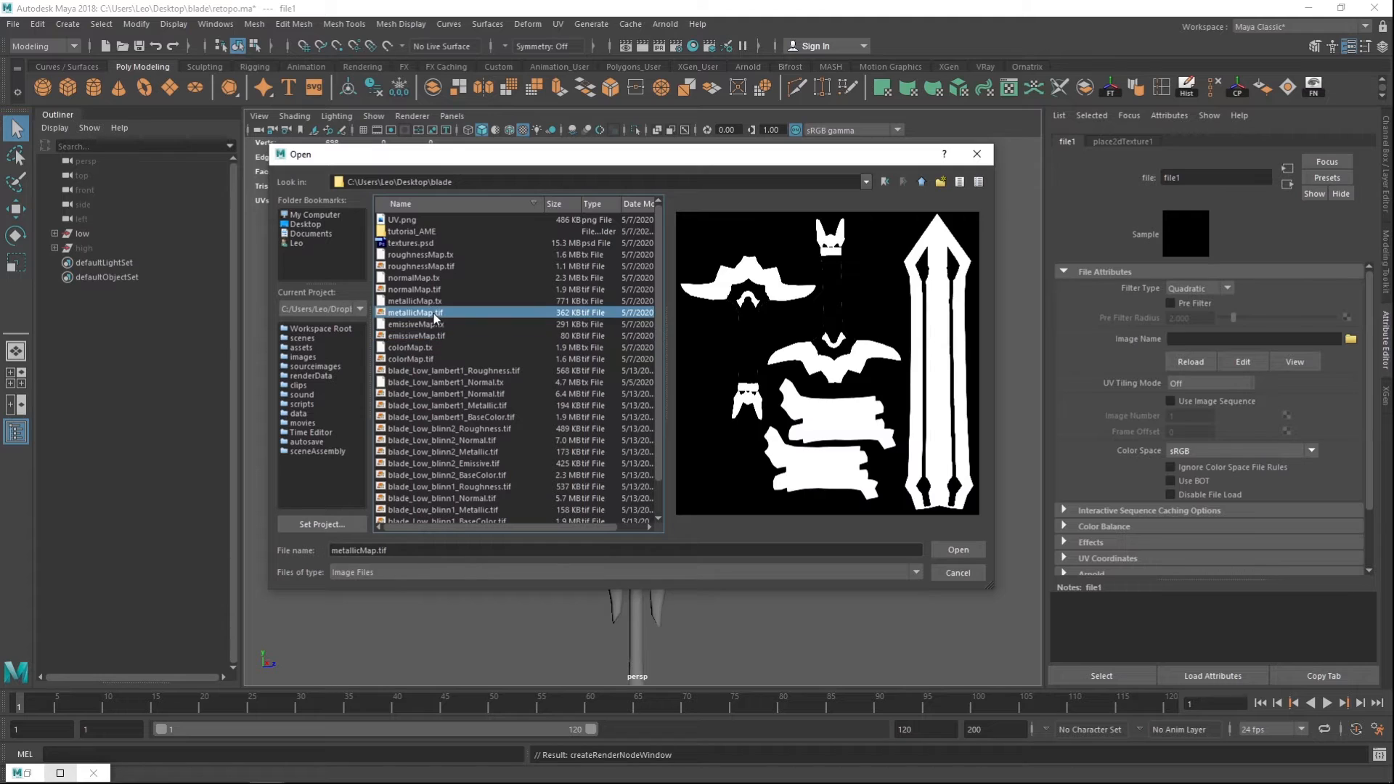
left_click(436, 360)
left_click(957, 550)
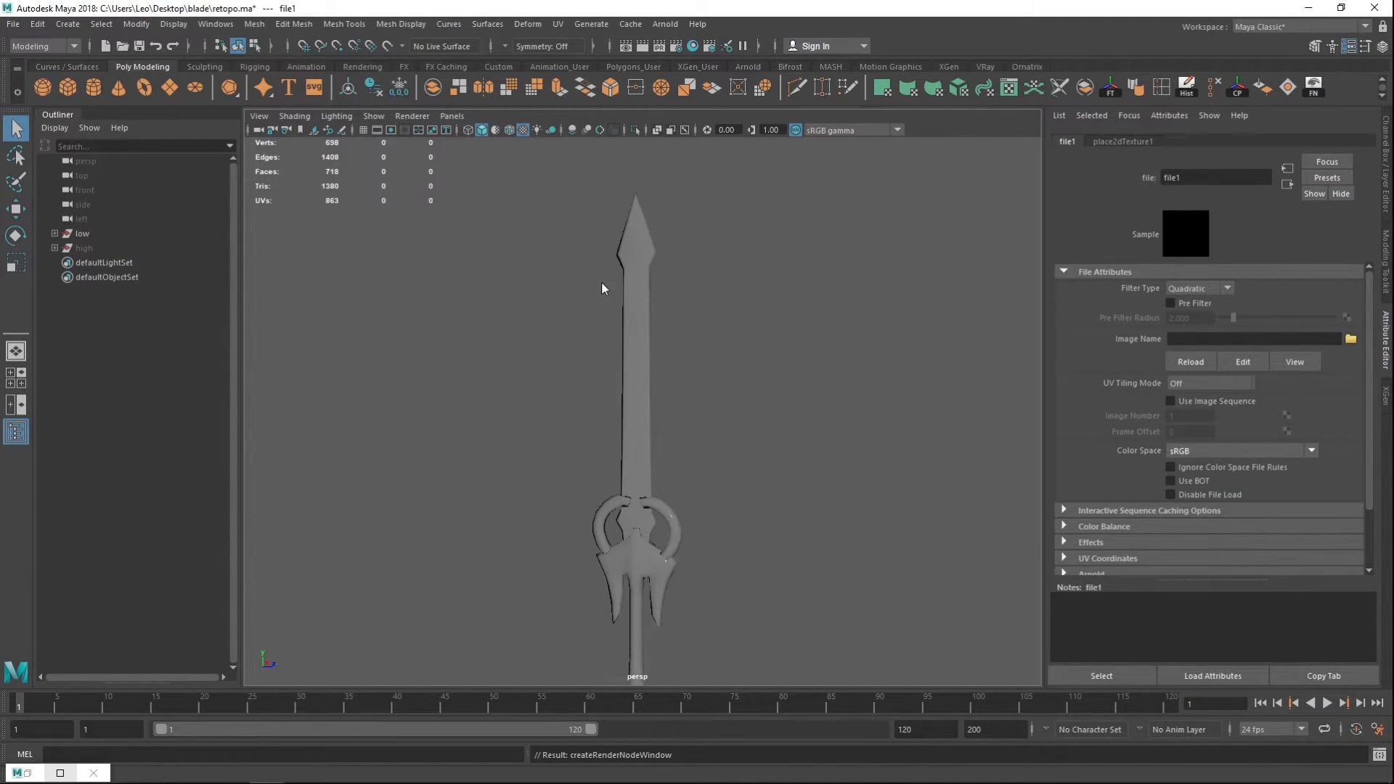
Step: Inspect the color texture on the sword and reselect the blade to show its aiStandardSurface1 attributes
left_click_drag(822, 347, 790, 319)
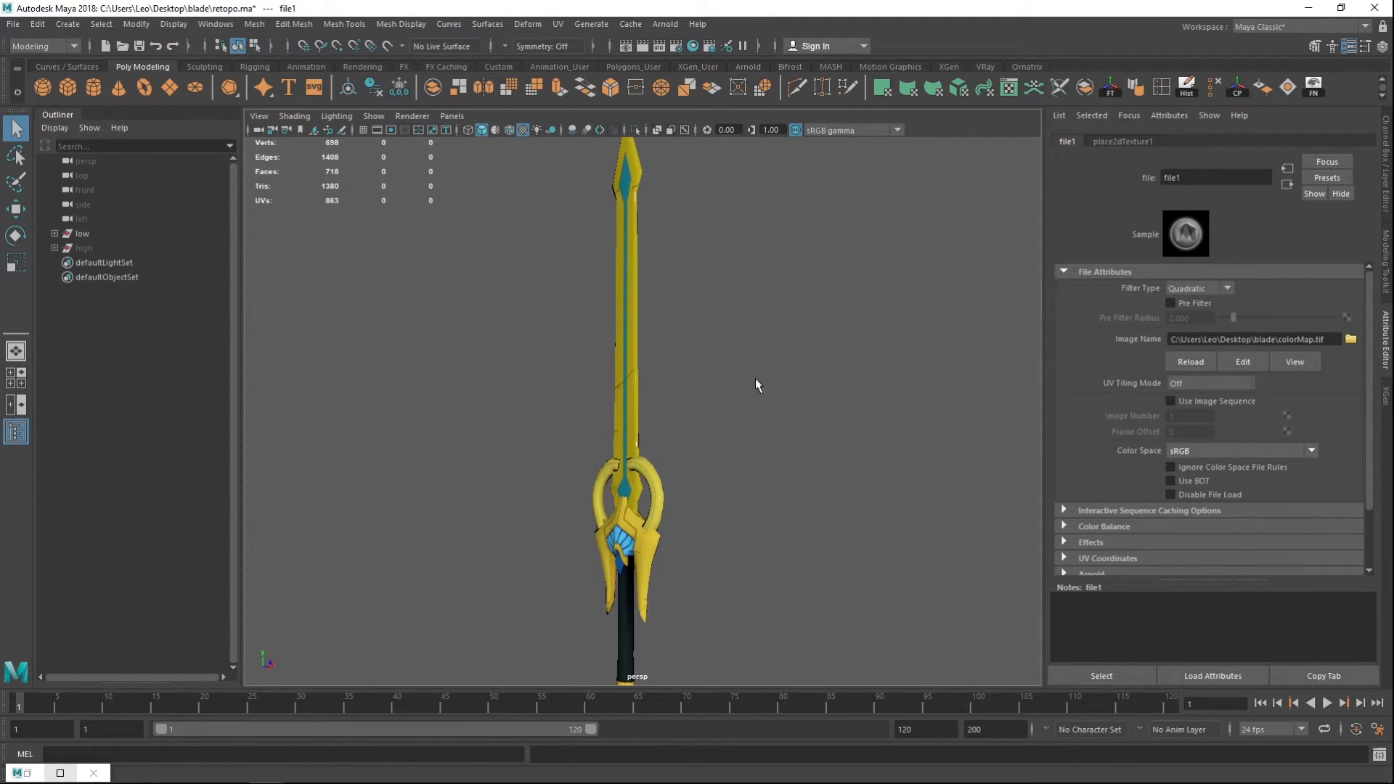
left_click_drag(756, 379, 800, 375)
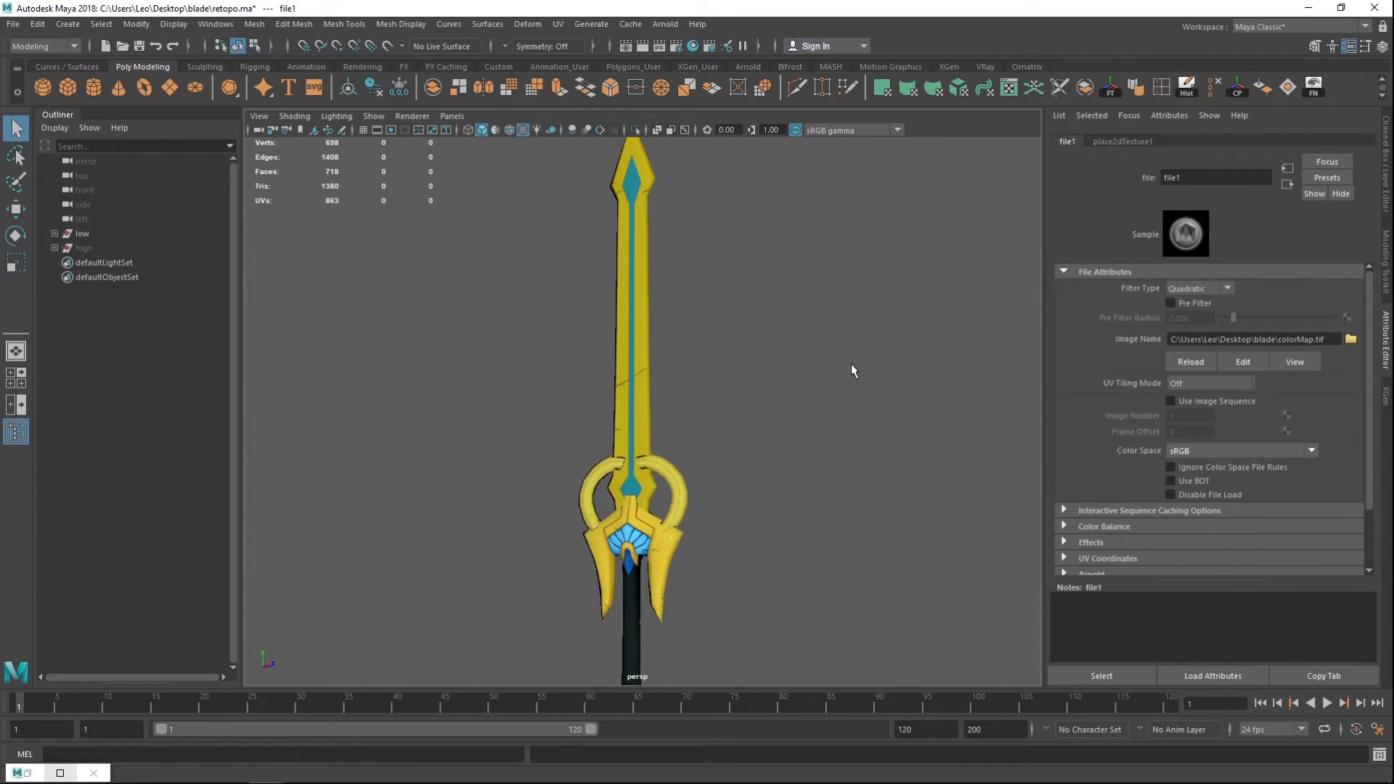
left_click_drag(848, 343, 832, 379)
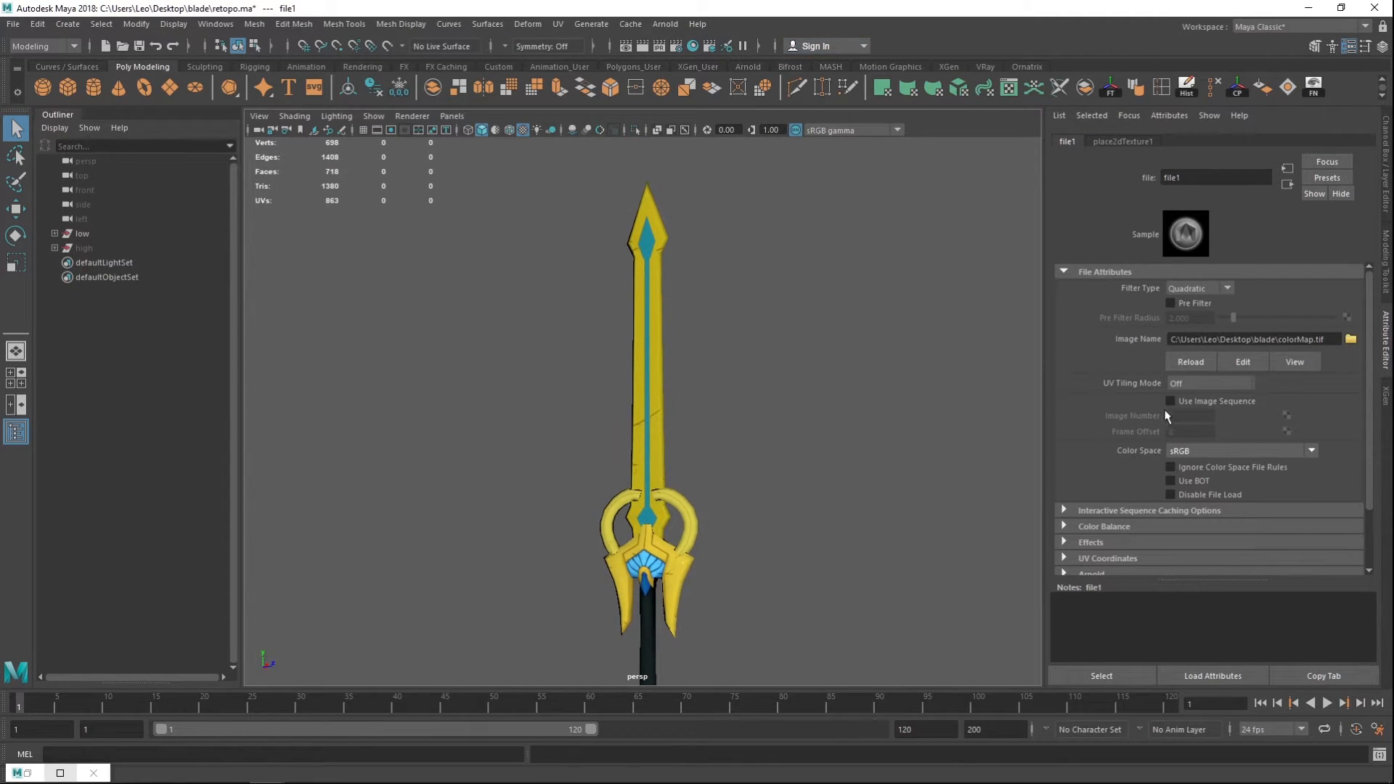
left_click(1122, 141)
left_click(639, 329)
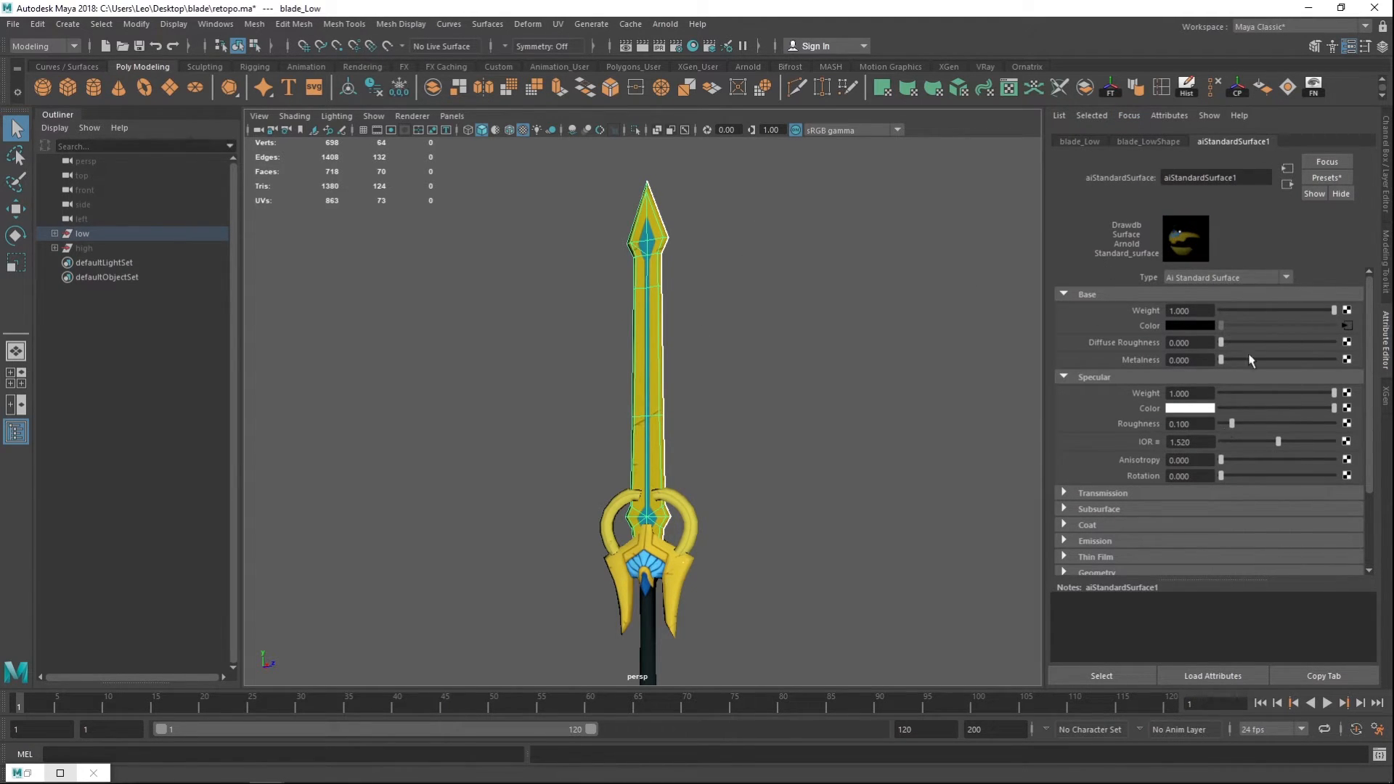
Step: Connect a File texture node to the material's base metalness and load metallicMap.tif as its image
left_click(1347, 359)
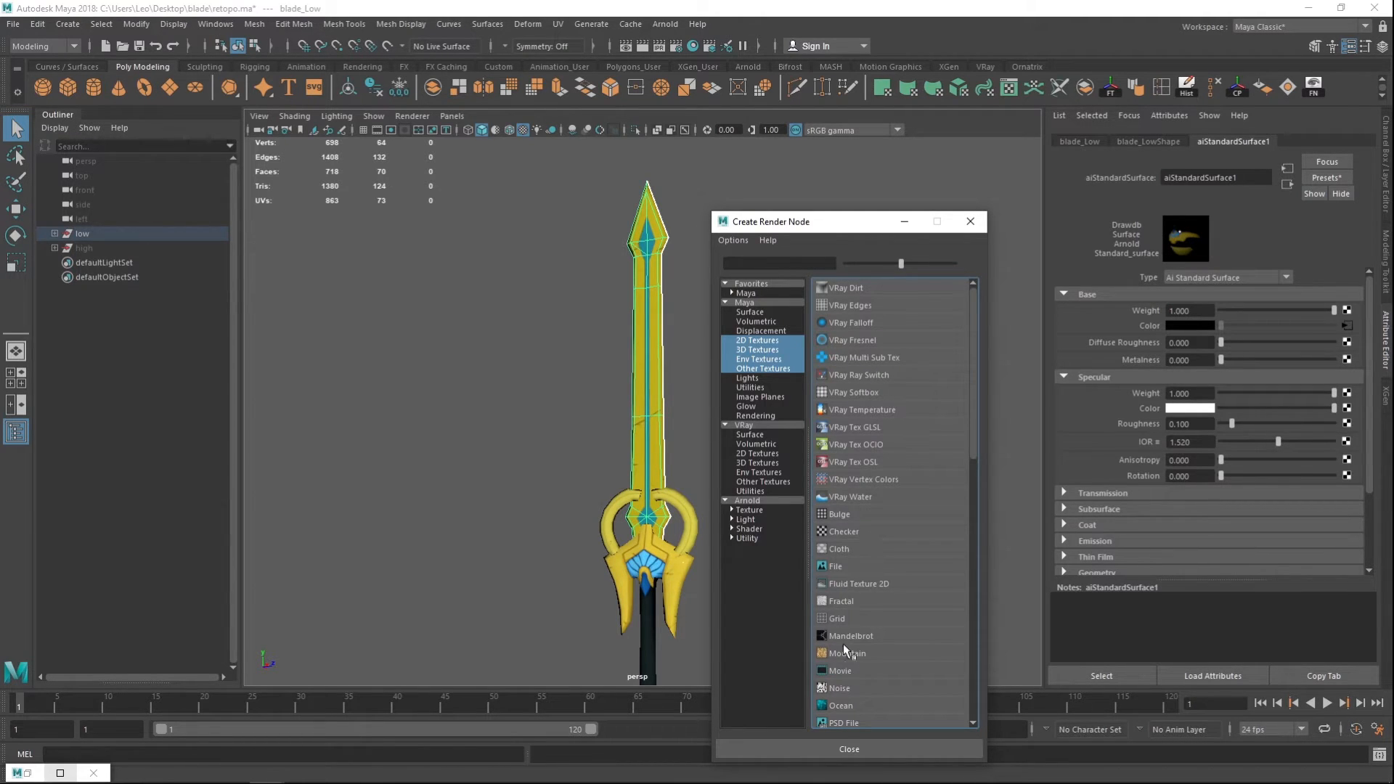
left_click(837, 566)
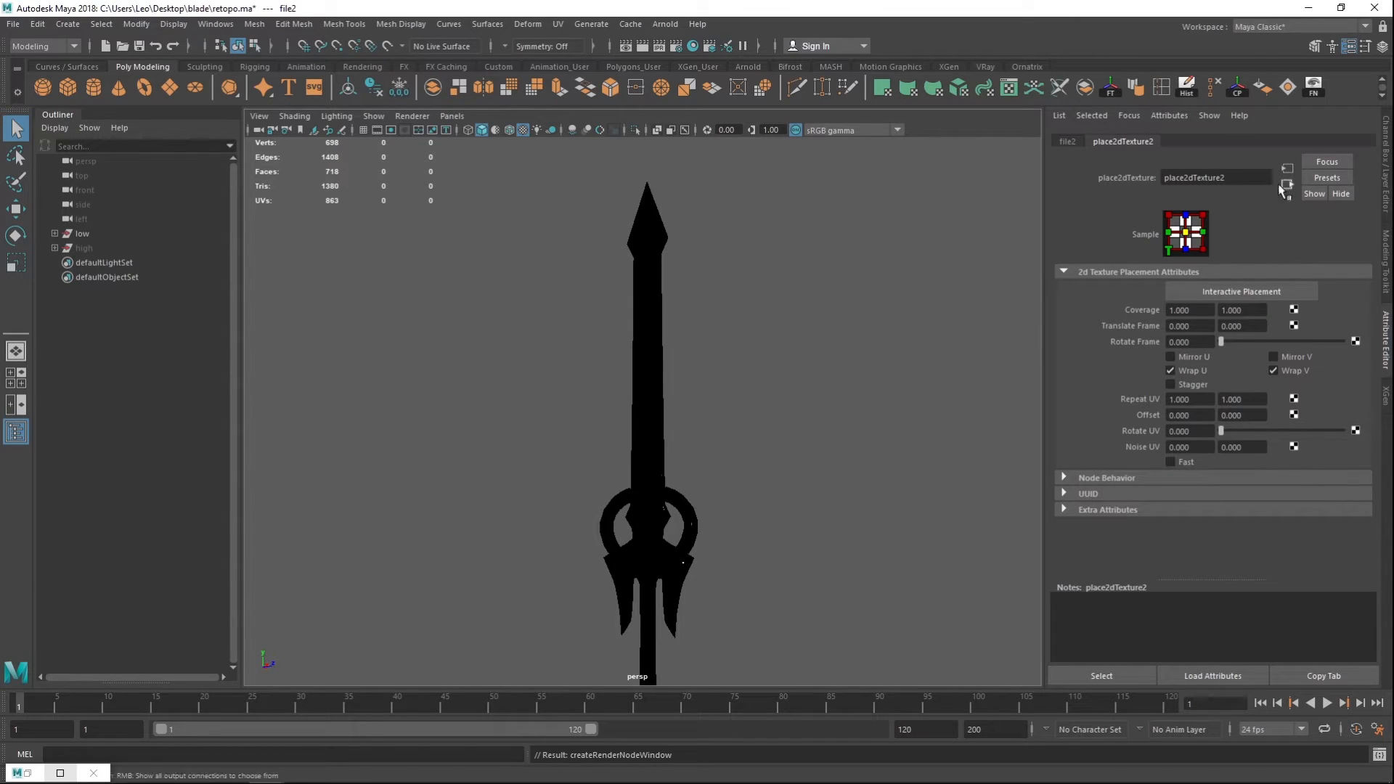
left_click(1067, 142)
left_click(1350, 339)
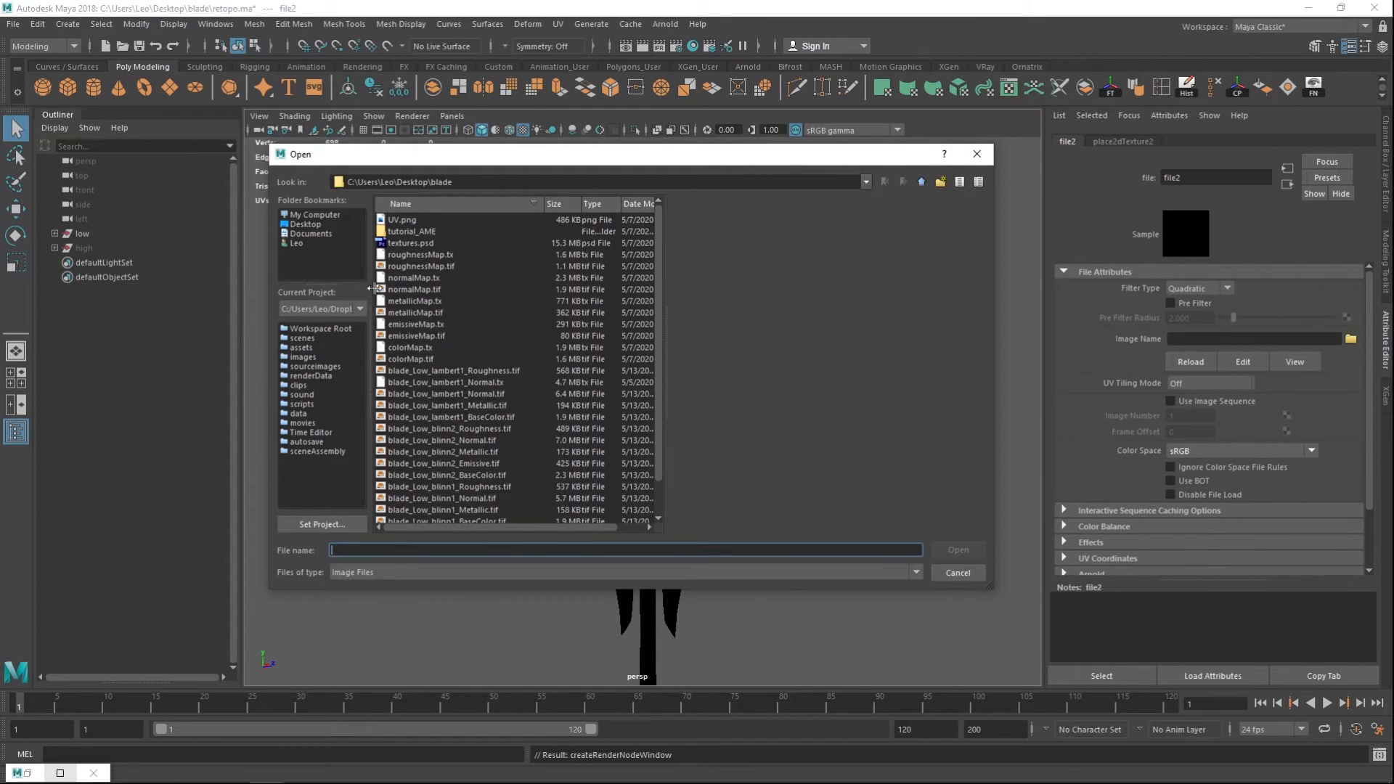
left_click(421, 313)
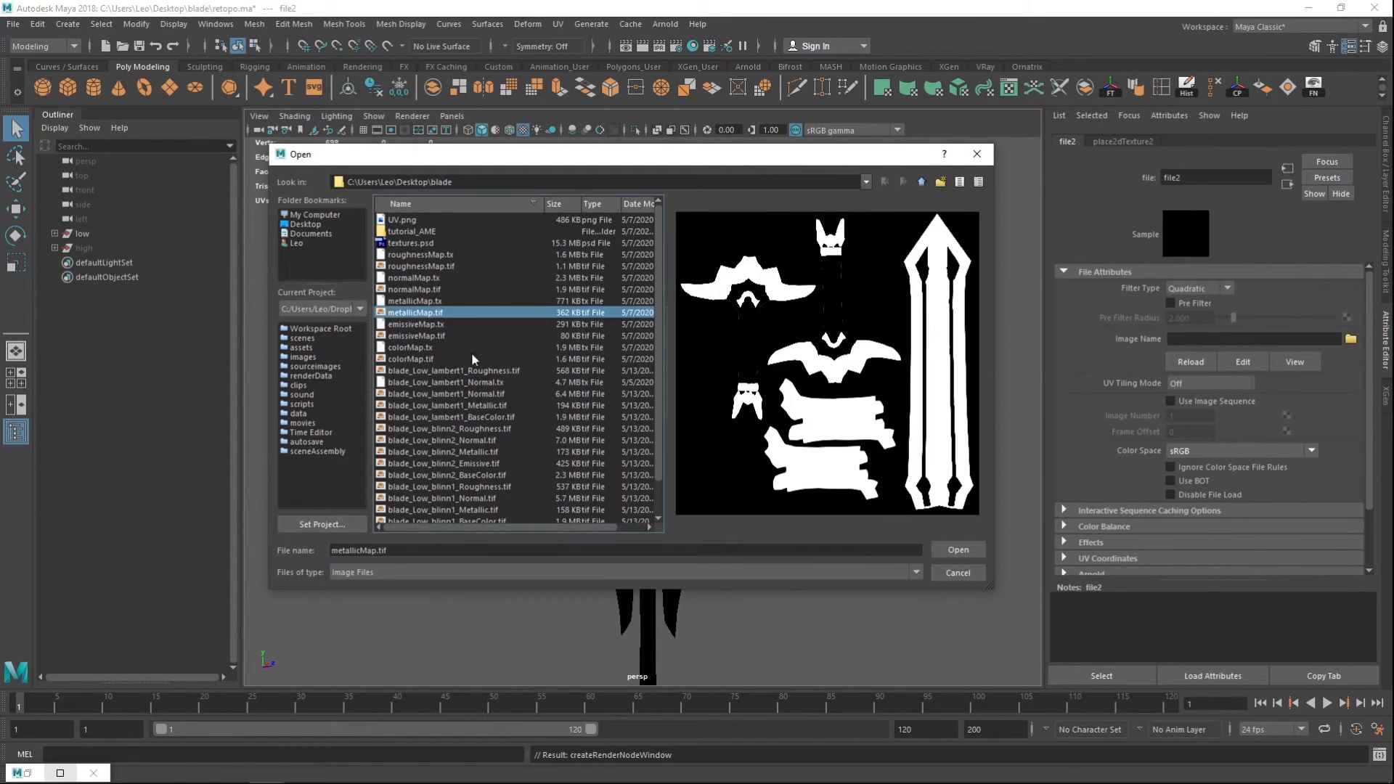
left_click(941, 547)
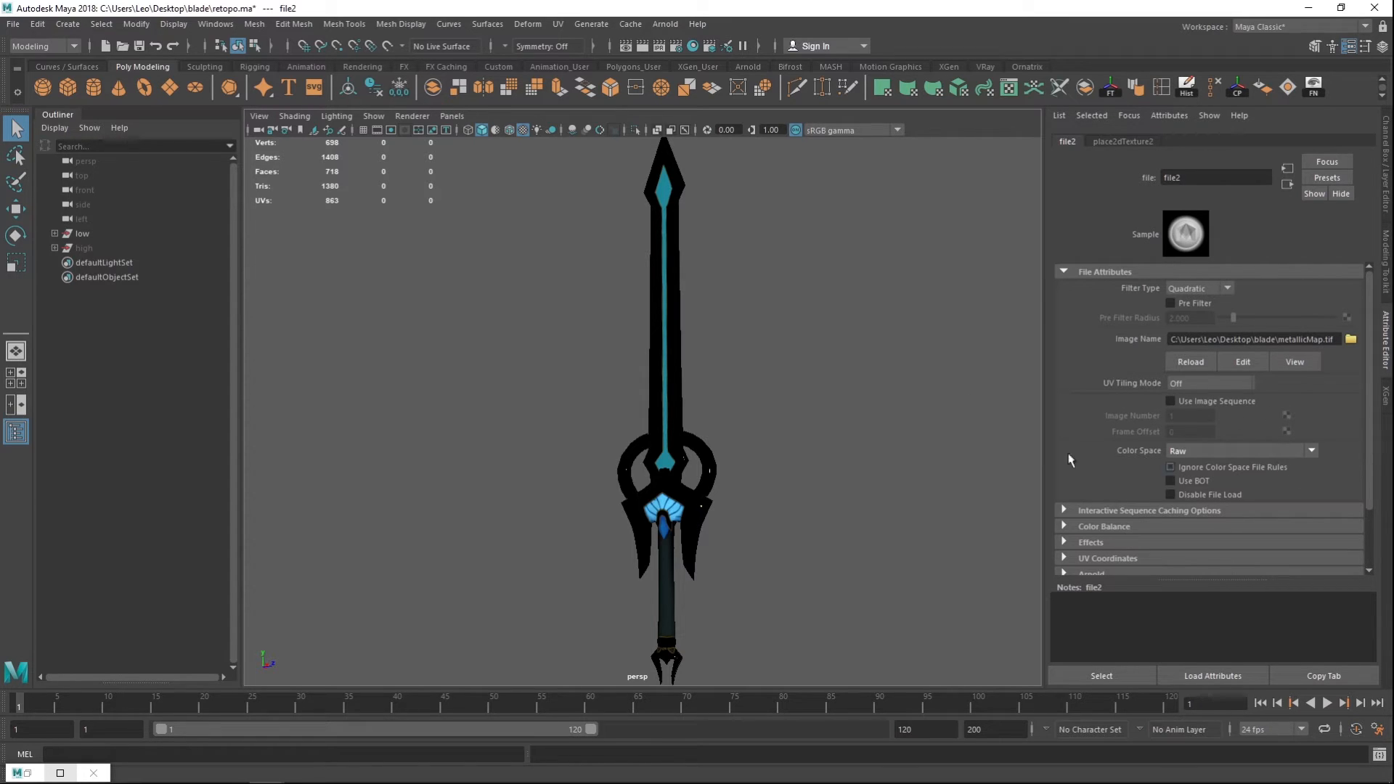
Step: Set the metallic map's color space to Raw and enable Alpha Is Luminance in its color balance settings
left_click(1204, 458)
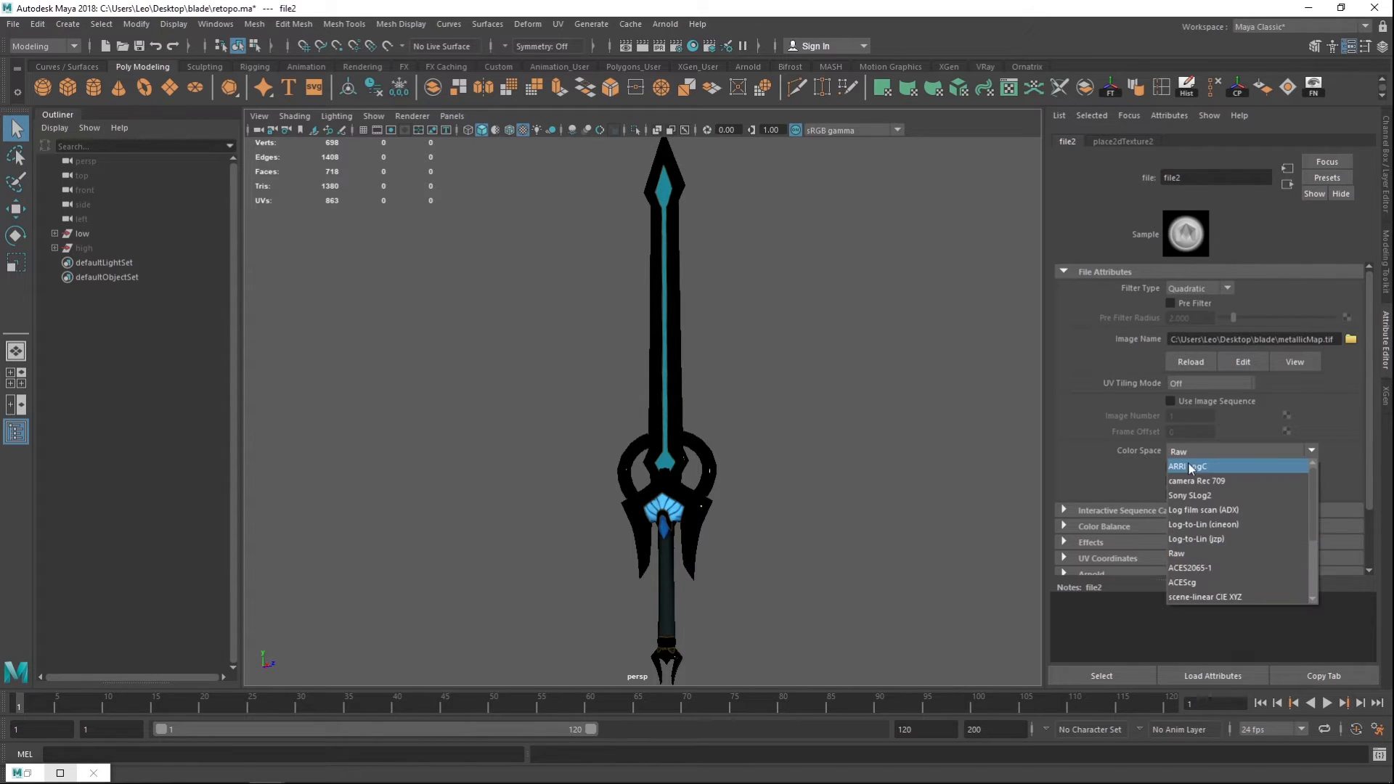
left_click(1200, 555)
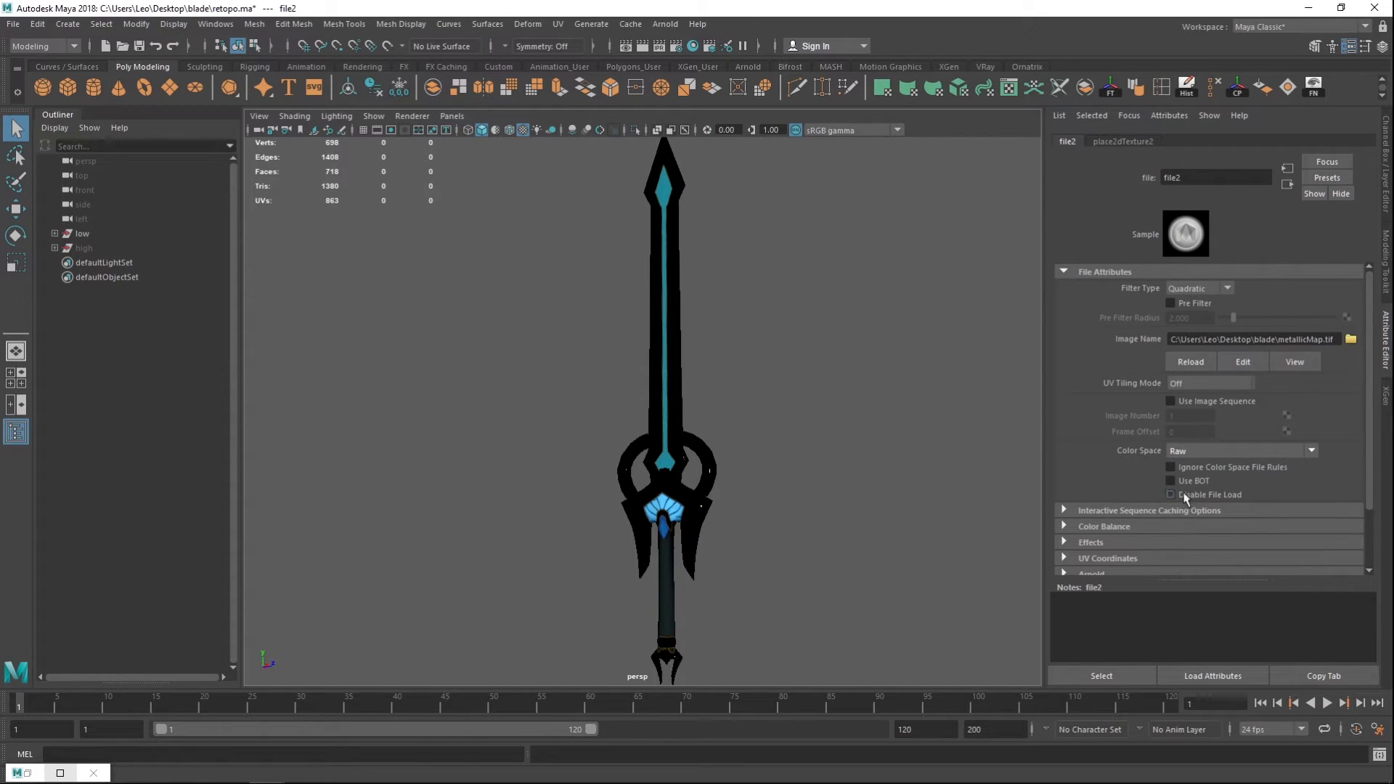
left_click(1078, 528)
scroll(1169, 541, "down", 2)
left_click(1171, 546)
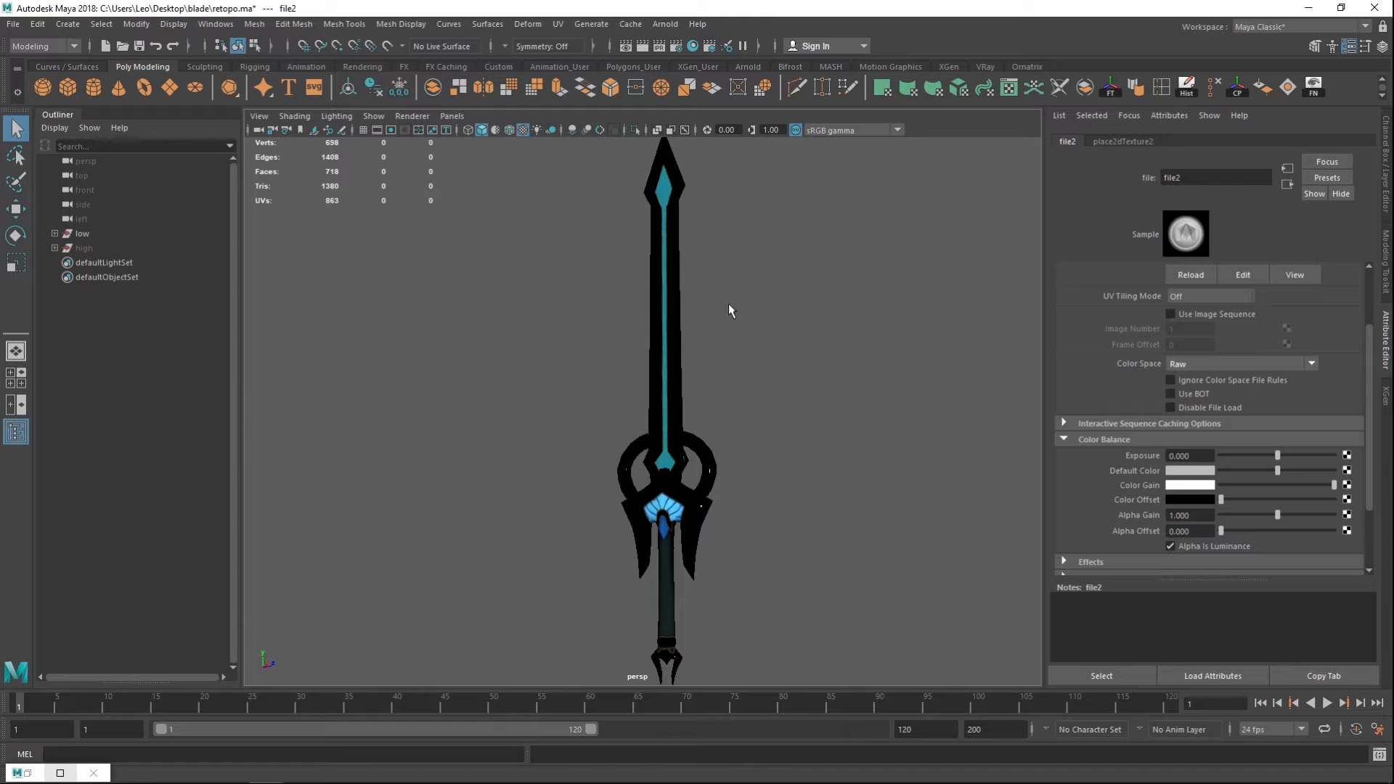
scroll(817, 289, "down", 2)
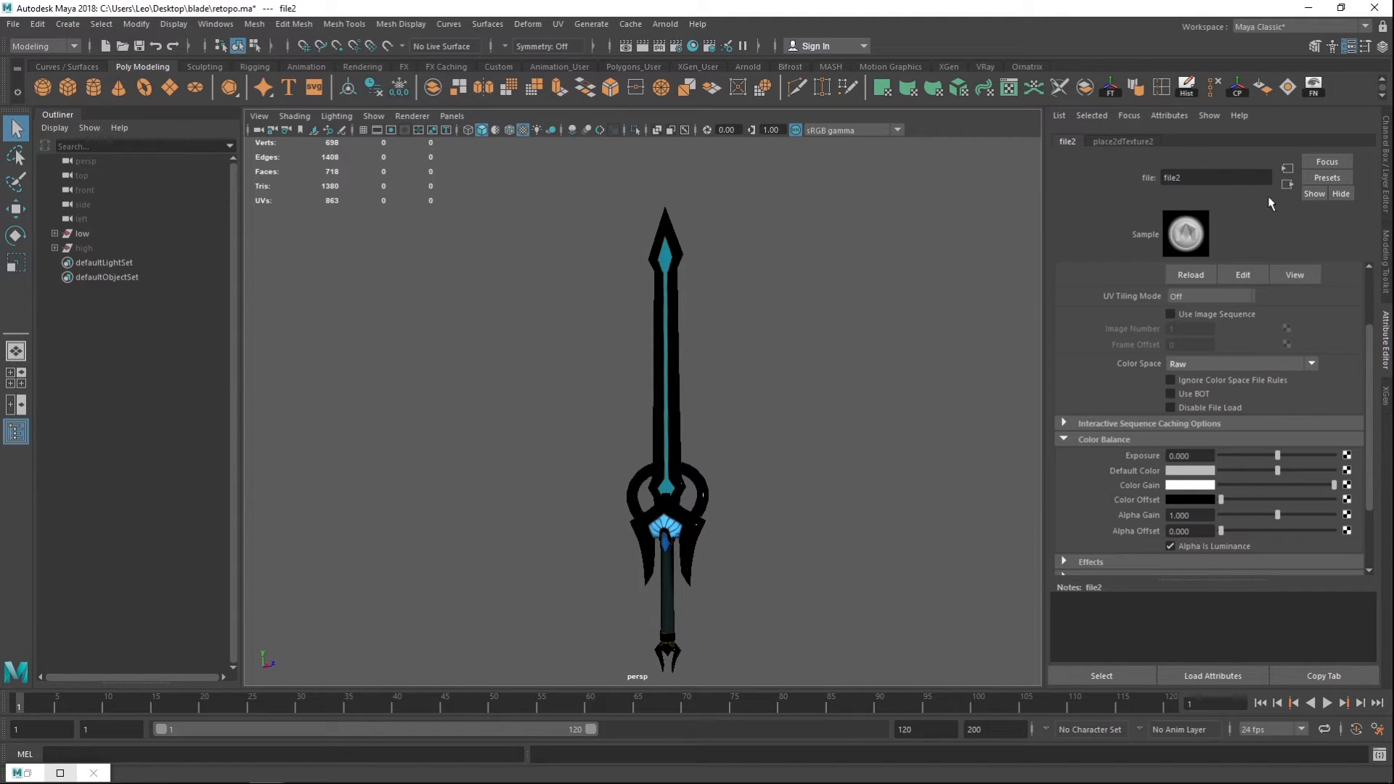
Step: Return to aiStandardSurface1, connect a File texture node to the specular roughness and load roughnessMap.tif
left_click(1287, 184)
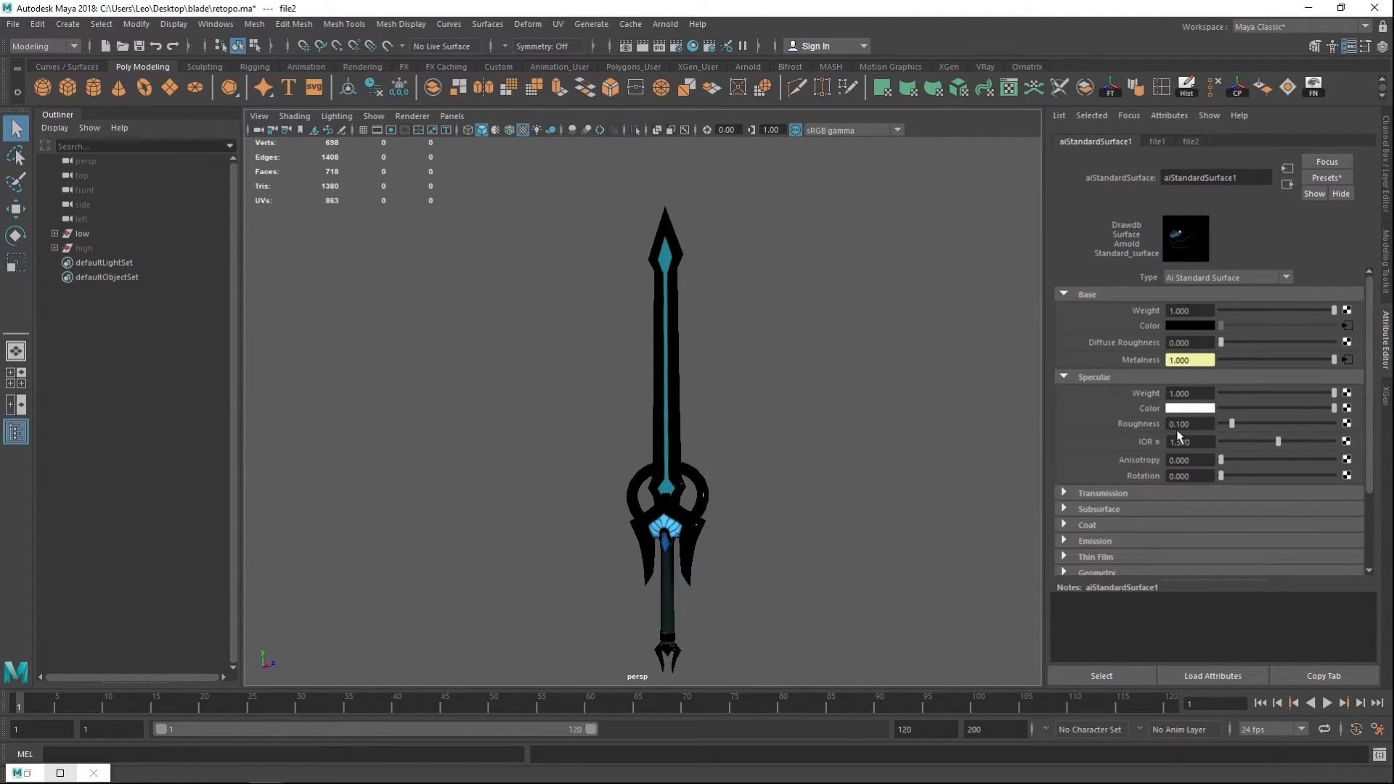
left_click(1347, 424)
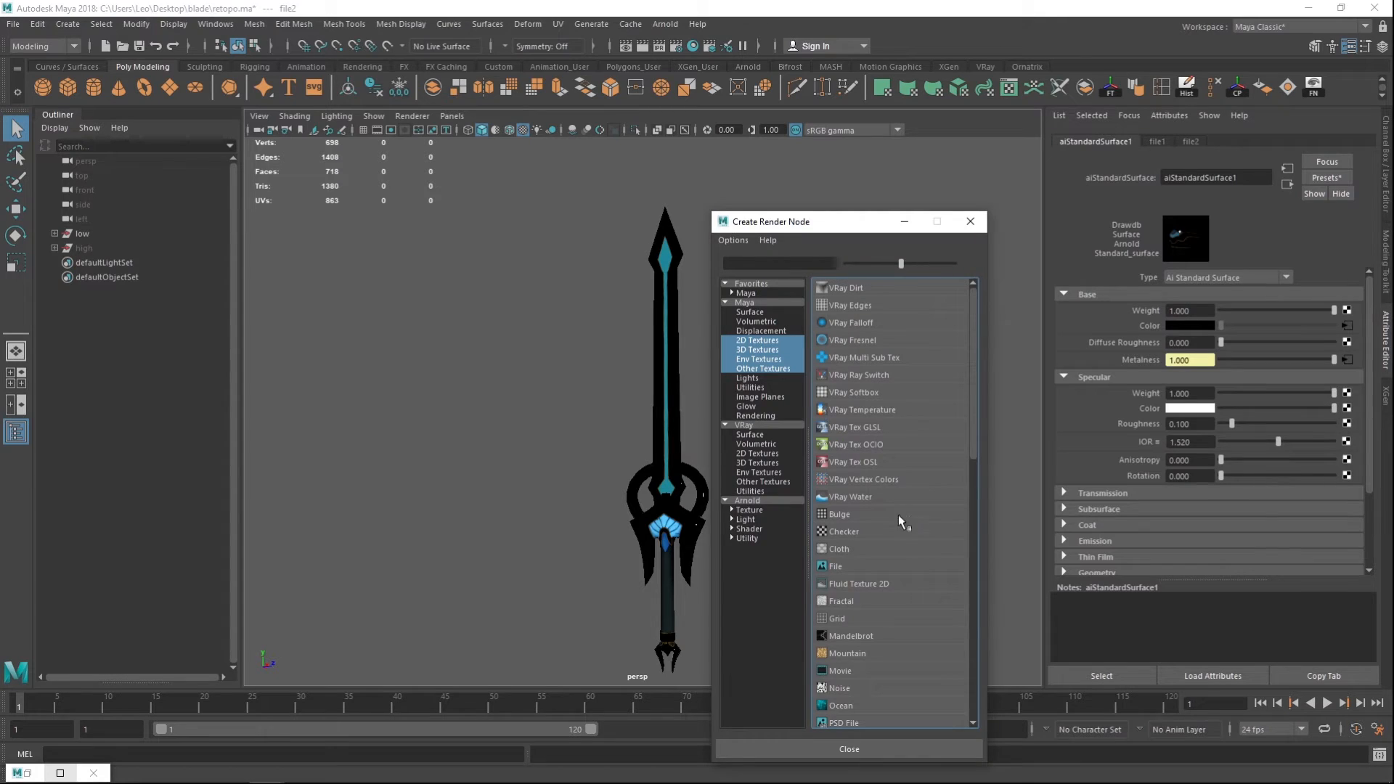
left_click(842, 571)
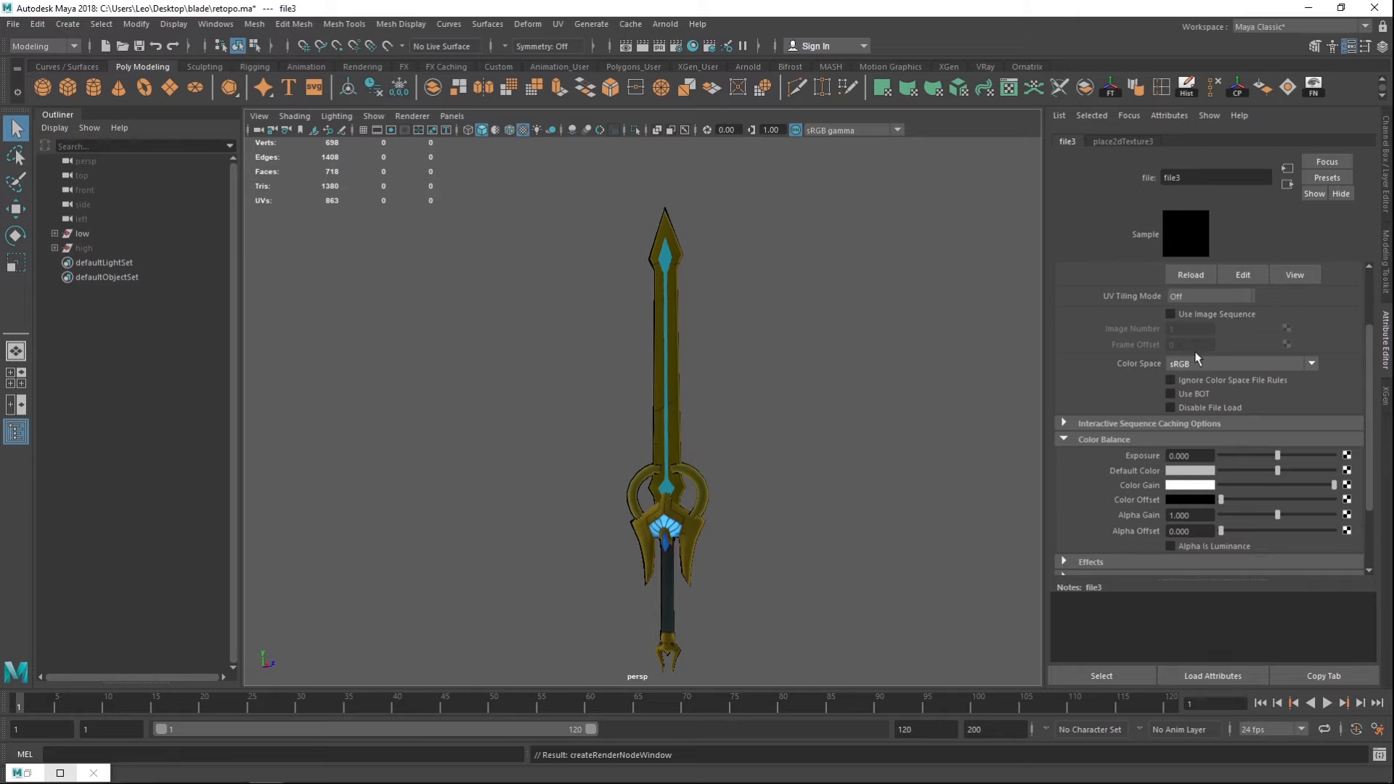
left_click(1237, 363)
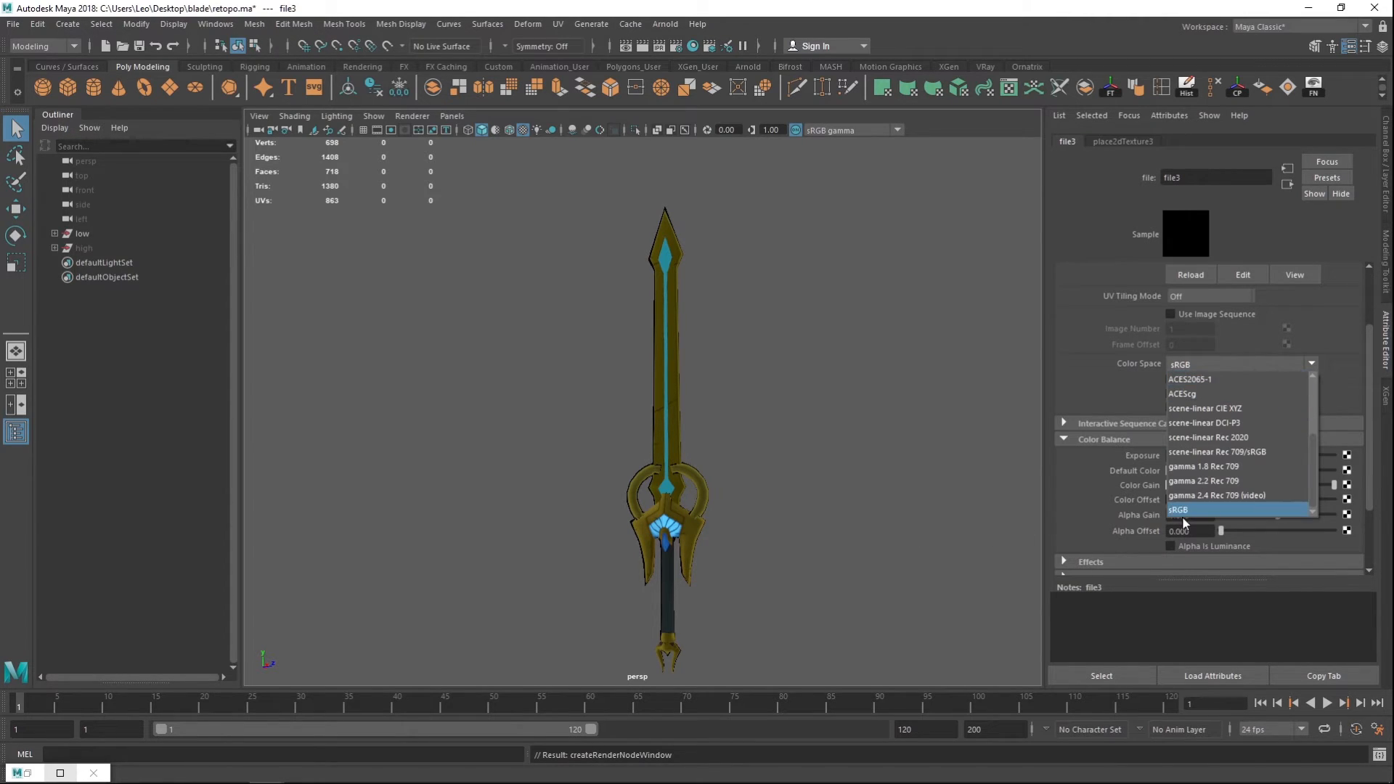
scroll(1319, 325, "up", 2)
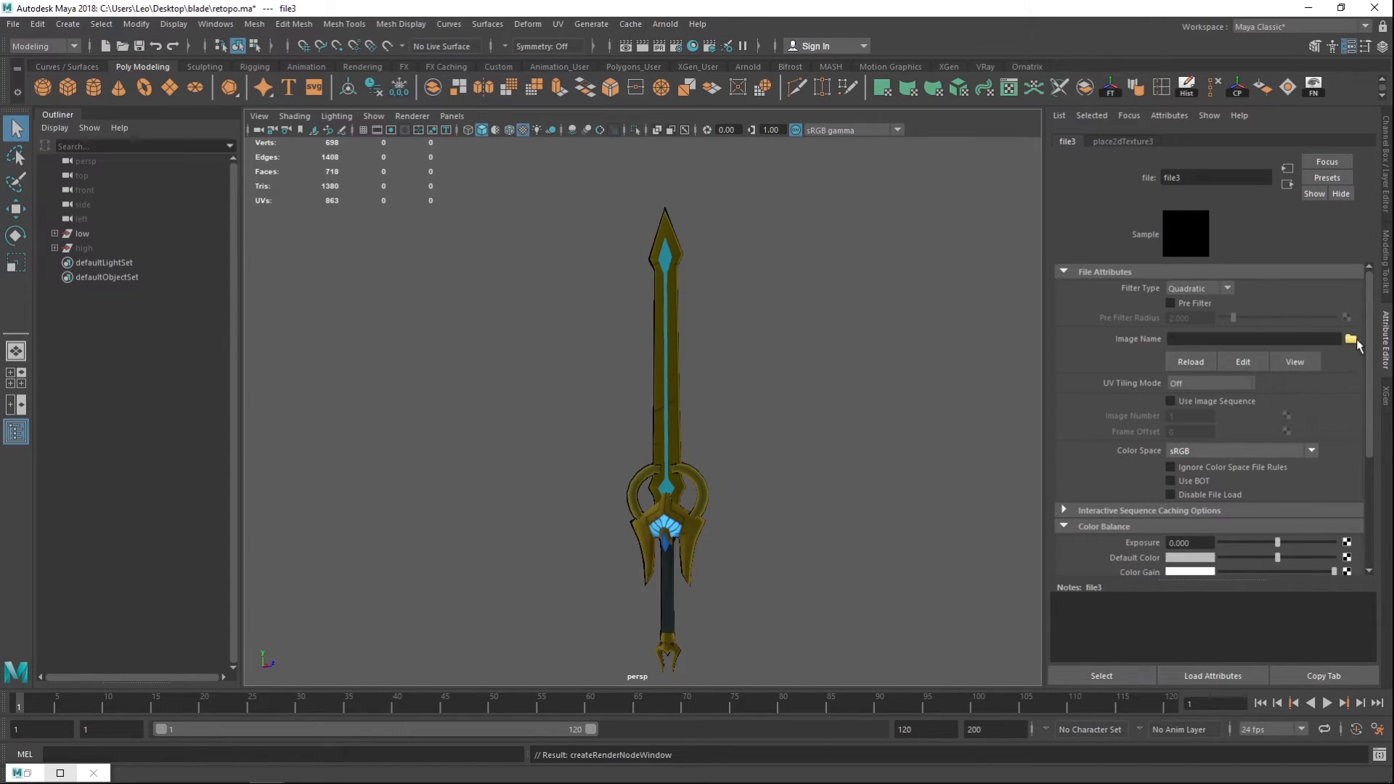
left_click(1350, 338)
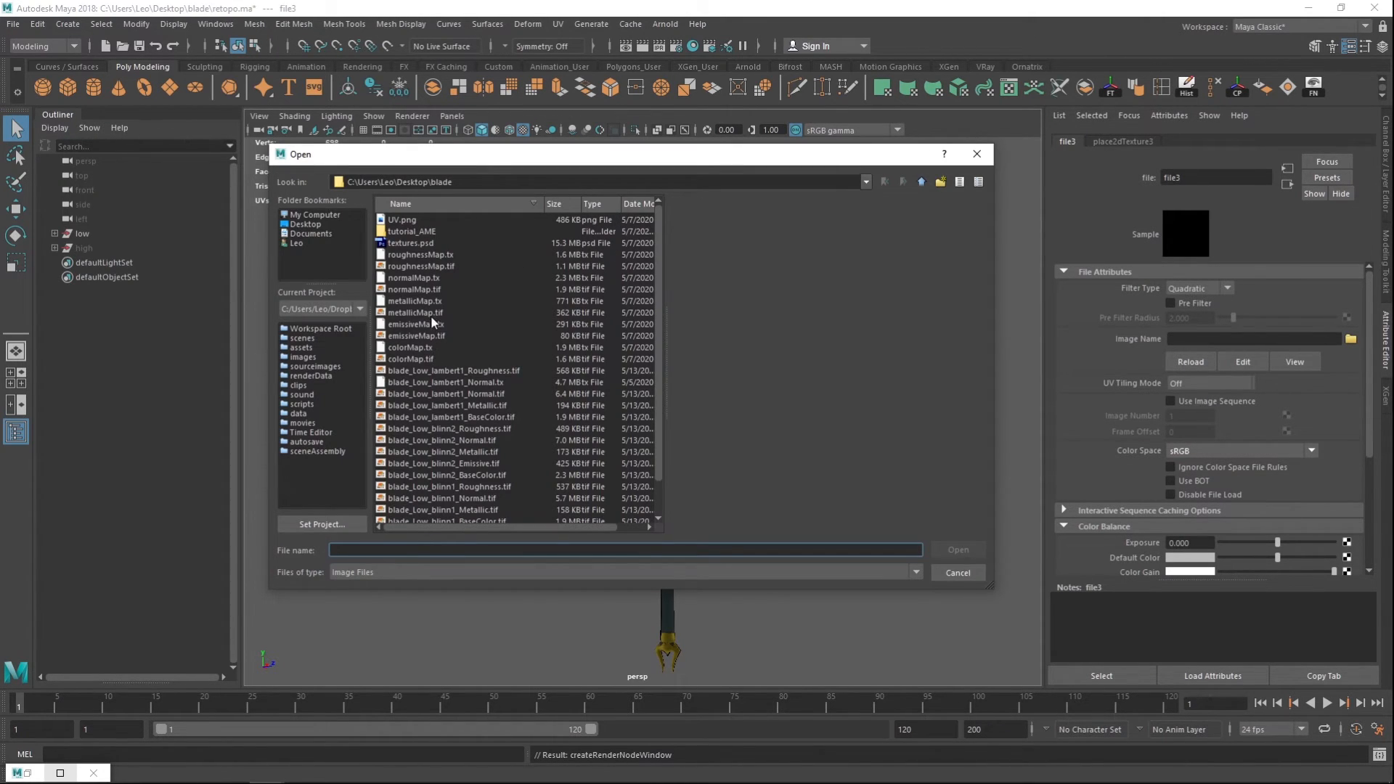
left_click(421, 266)
left_click(957, 549)
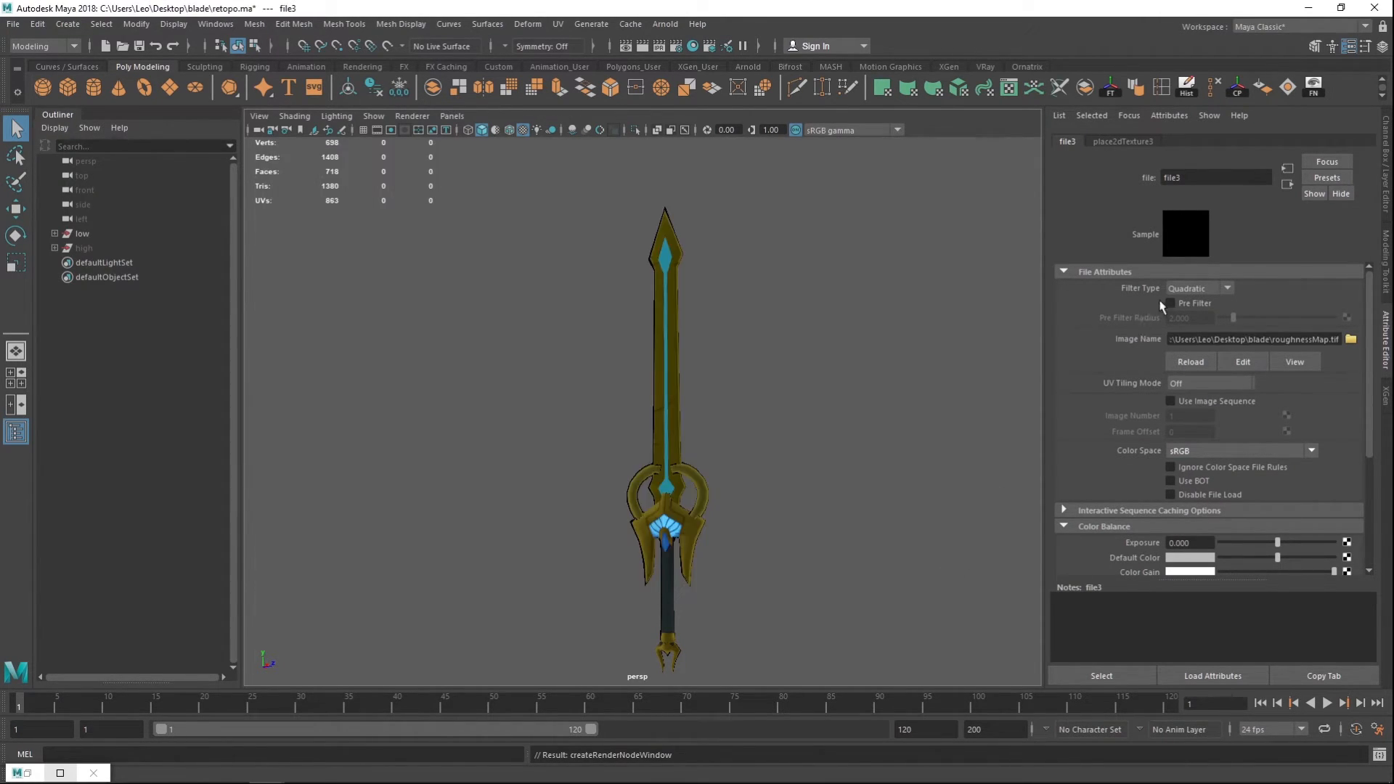
Step: Set the roughness map's color space to Raw and make sure Alpha Is Luminance is enabled
left_click(1176, 453)
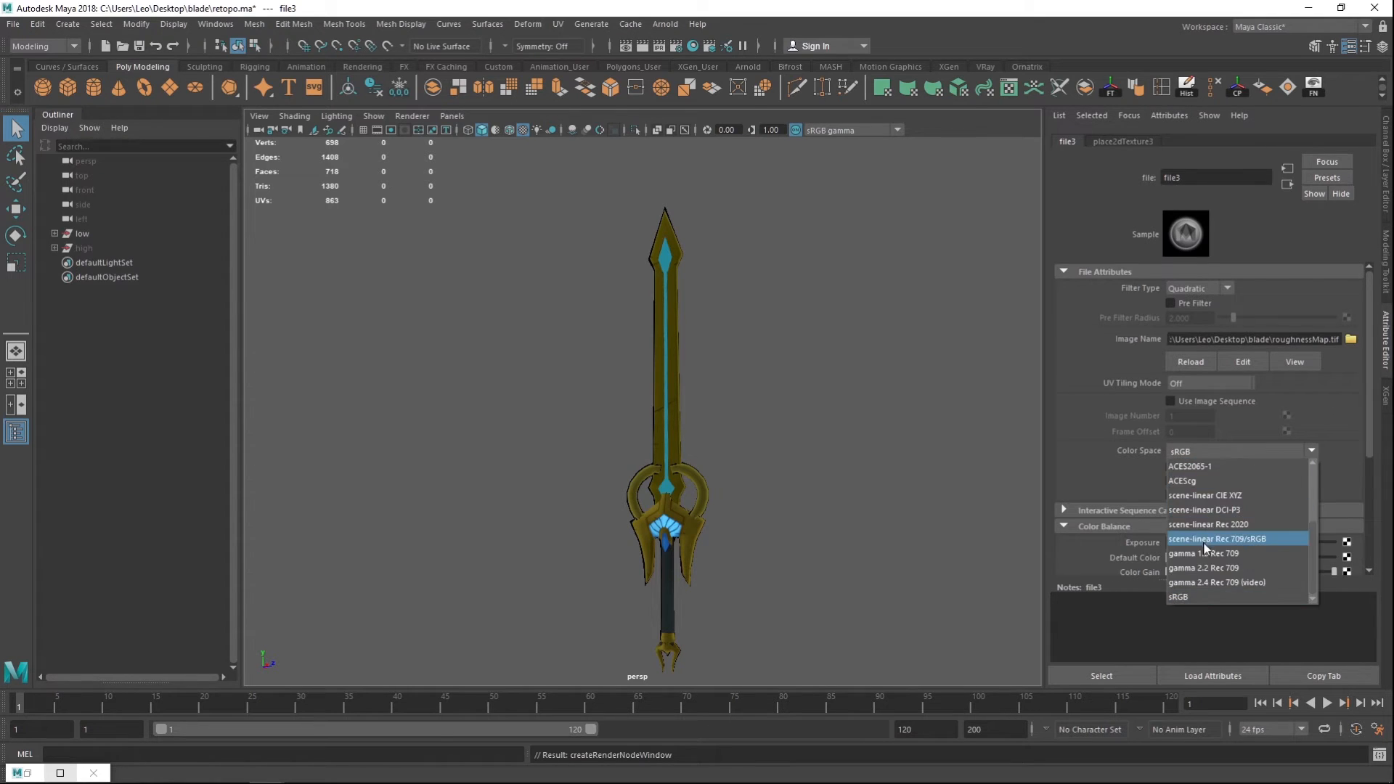
left_click(1176, 553)
scroll(1234, 435, "down", 3)
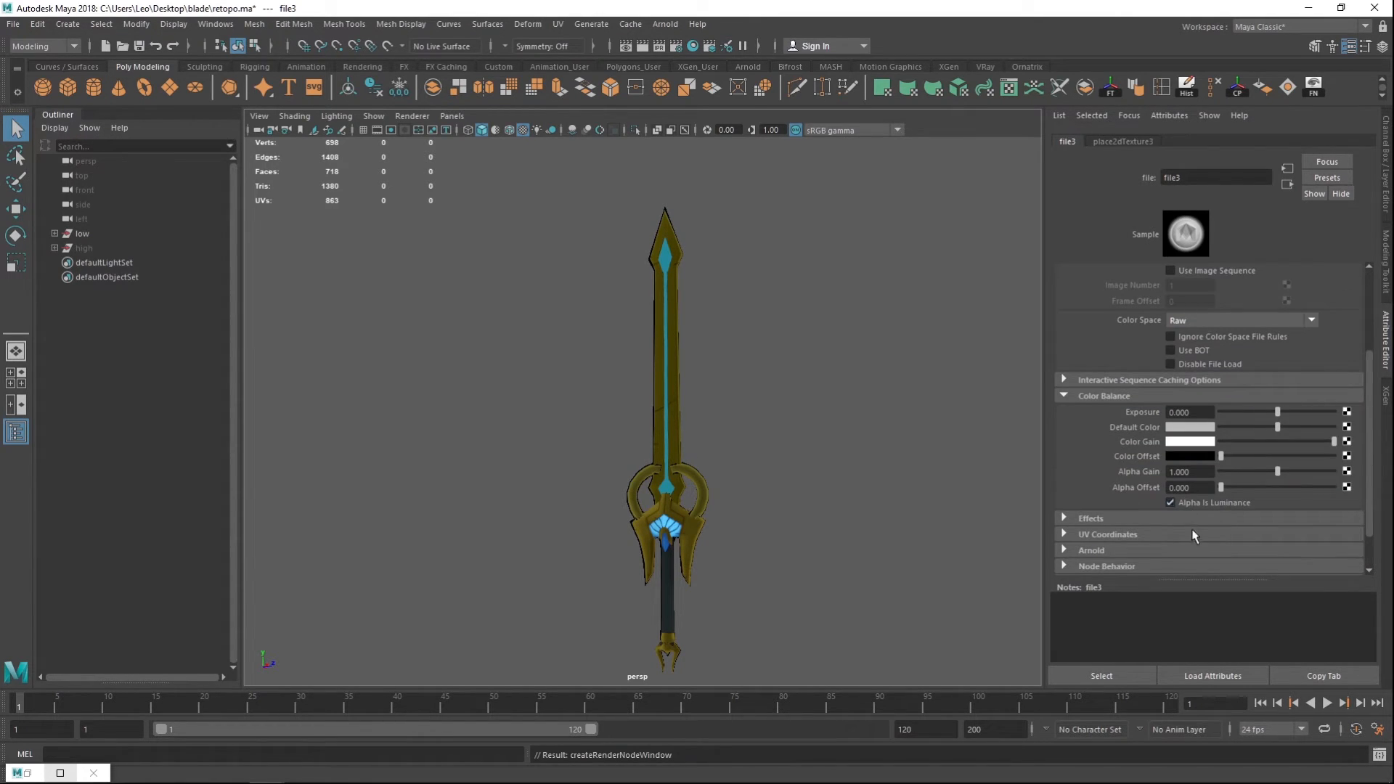
left_click(1287, 185)
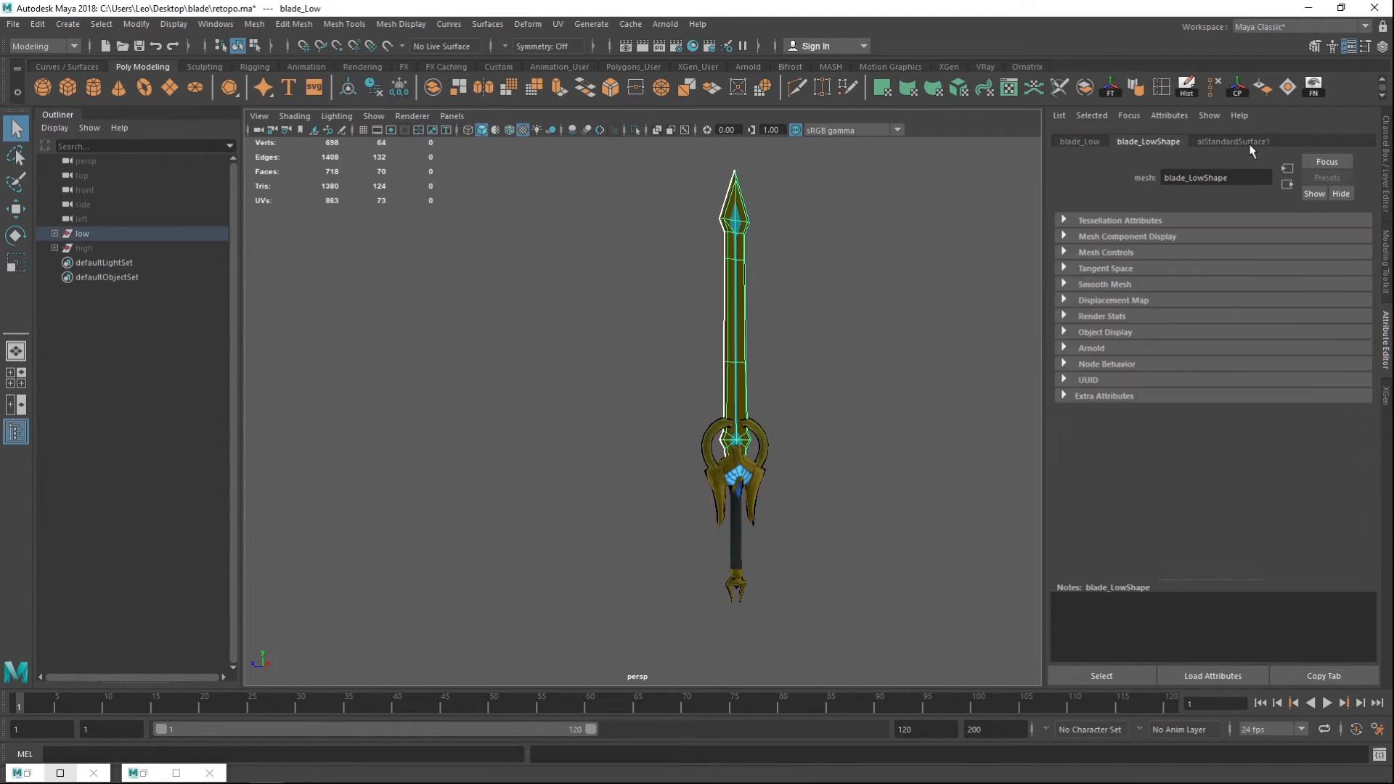
Step: Open the normalMap.tif file node connected to aiStandardSurface1's bump mapping, keep its color space Raw and enable Alpha Is Luminance
left_click(1247, 141)
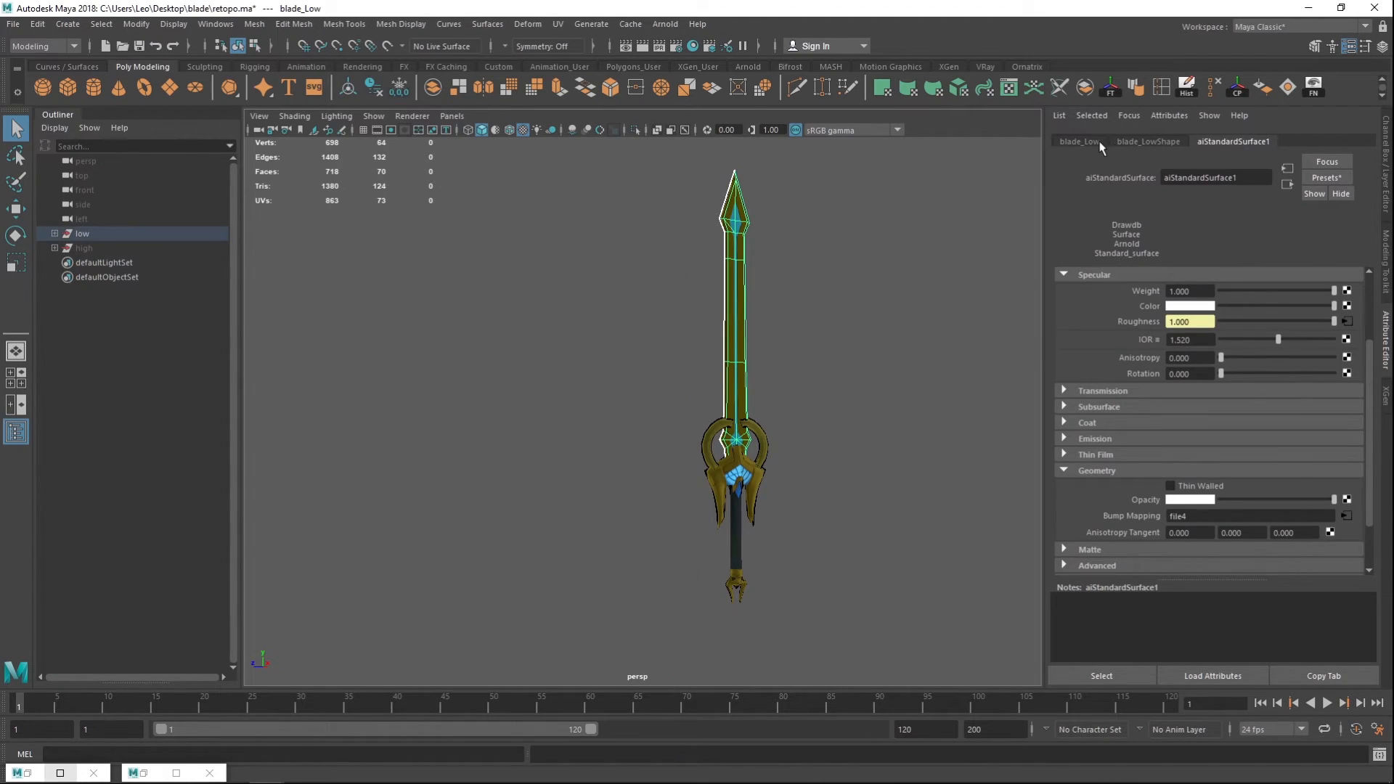
scroll(1197, 435, "down", 2)
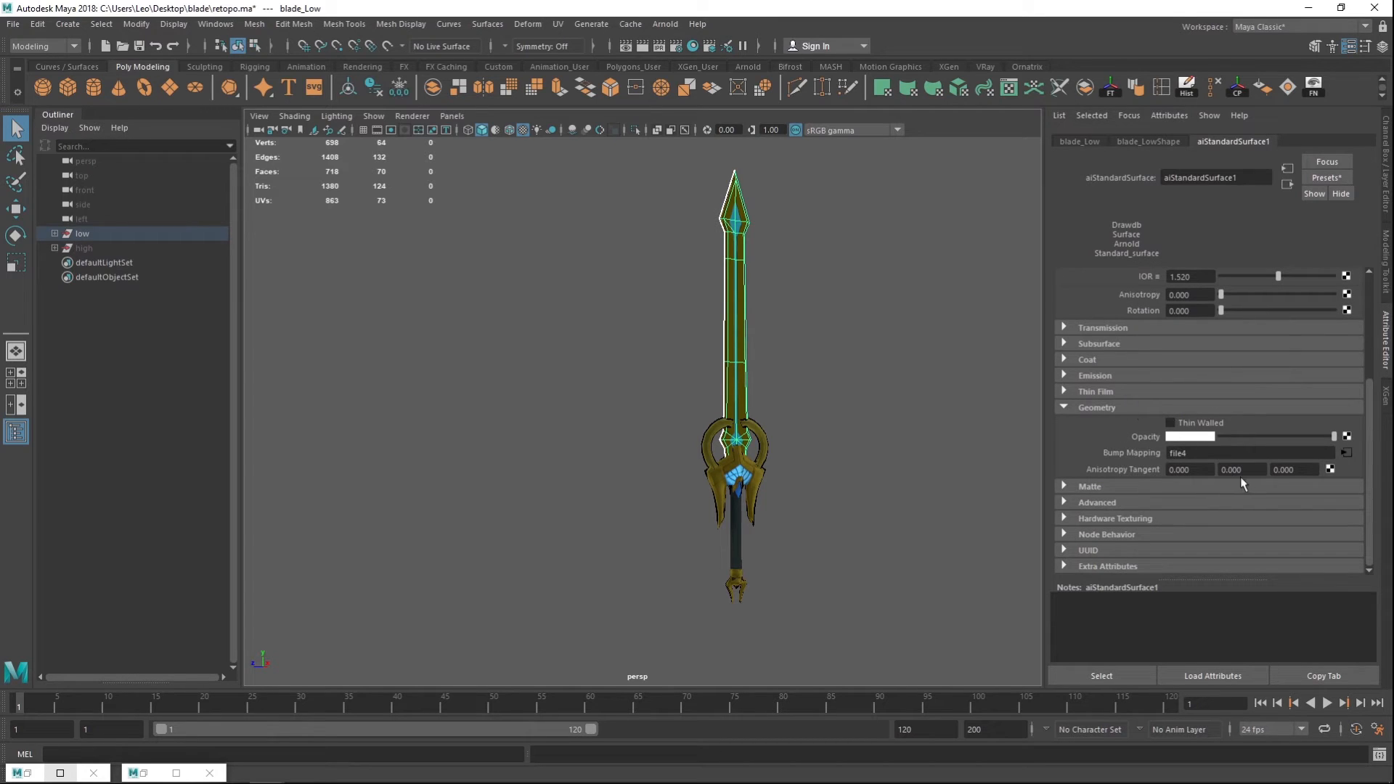
left_click(1345, 453)
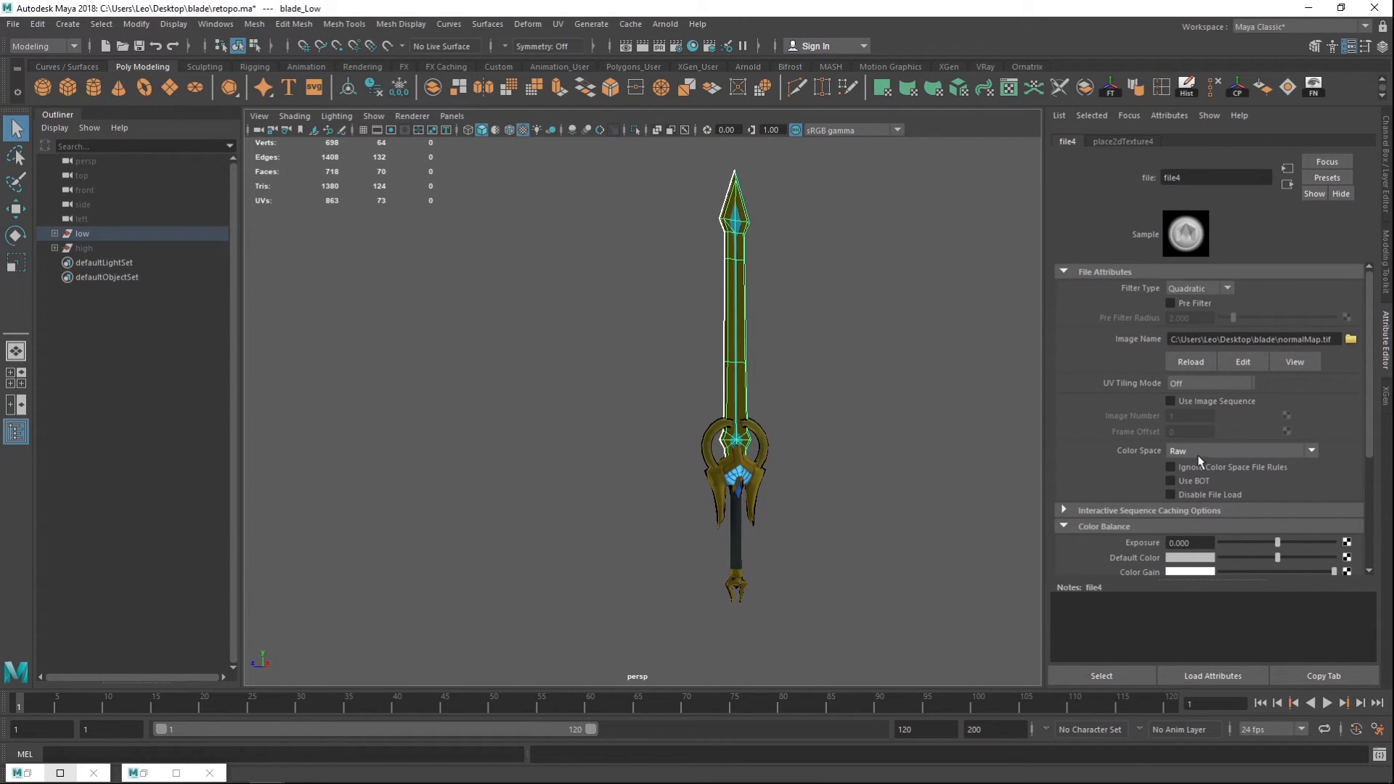
scroll(947, 418, "up", 3)
left_click(1256, 452)
left_click(1257, 456)
scroll(1188, 546, "down", 3)
left_click(1172, 548)
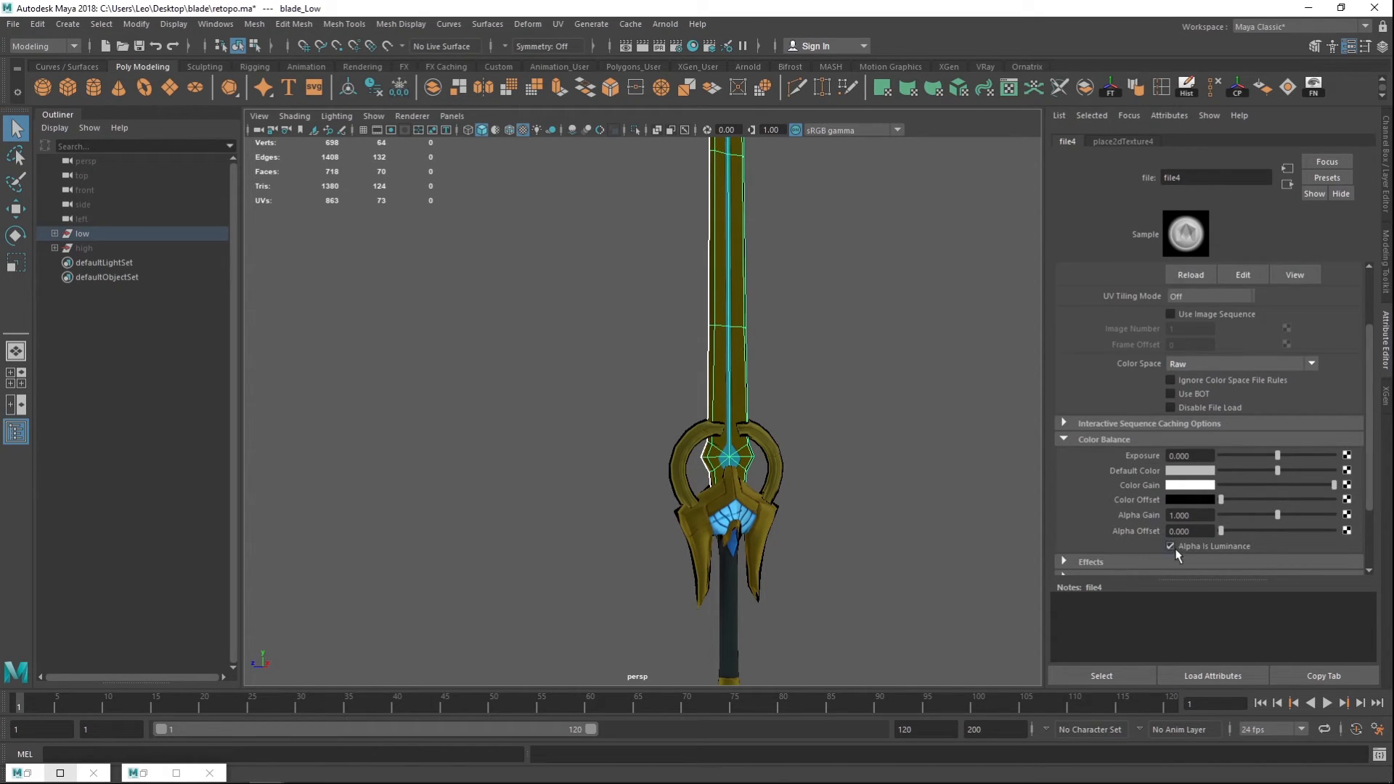
Step: Show the normal map's bump2d1 attributes and check the Use As mode and the Arnold channel flip options
left_click(1288, 184)
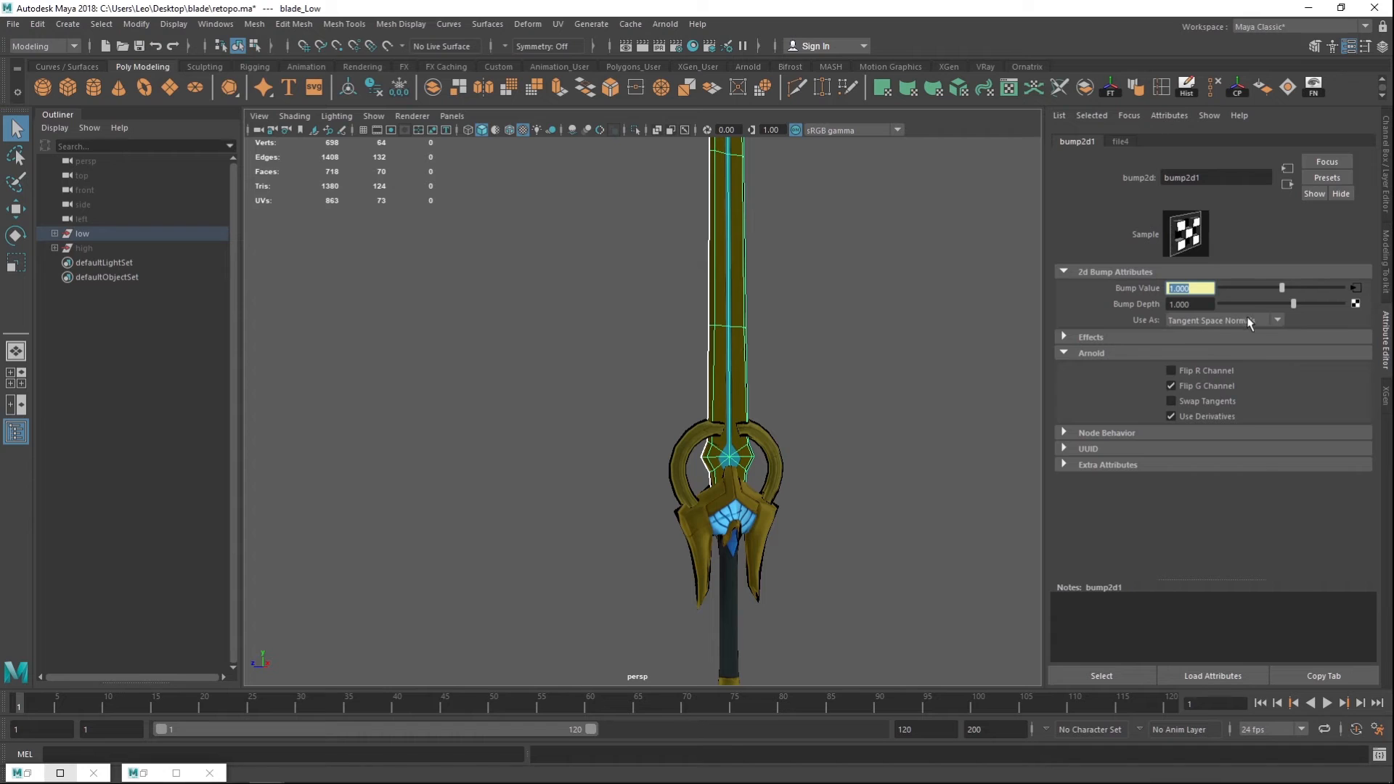
left_click_drag(905, 354, 843, 313)
scroll(895, 330, "up", 2)
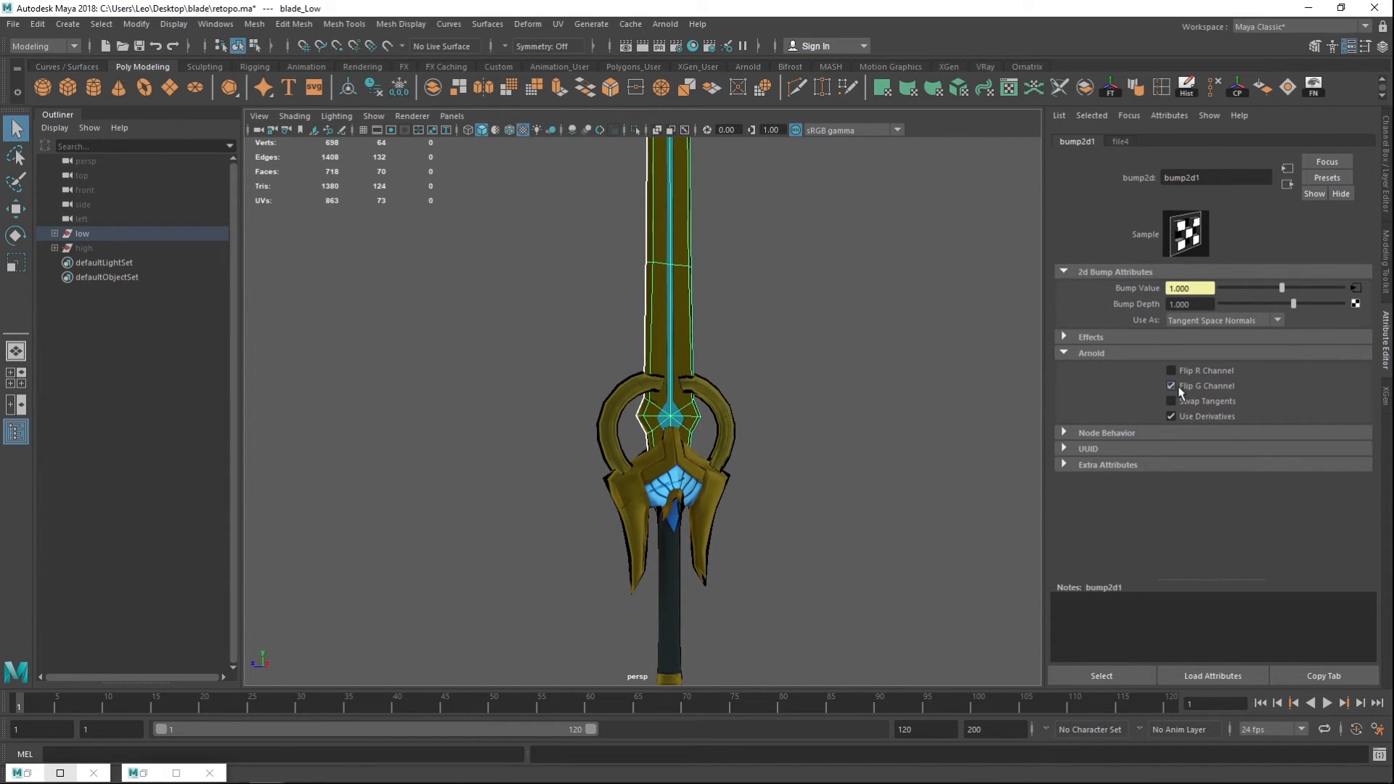
left_click(1077, 354)
left_click(1074, 354)
left_click(1067, 354)
left_click(1078, 354)
left_click(1172, 371)
Step: Inspect the textured guard and blade up close, clear the selection and bring the whole sword into view
left_click_drag(782, 422, 1241, 429, "alt")
left_click_drag(826, 459, 933, 465, "alt")
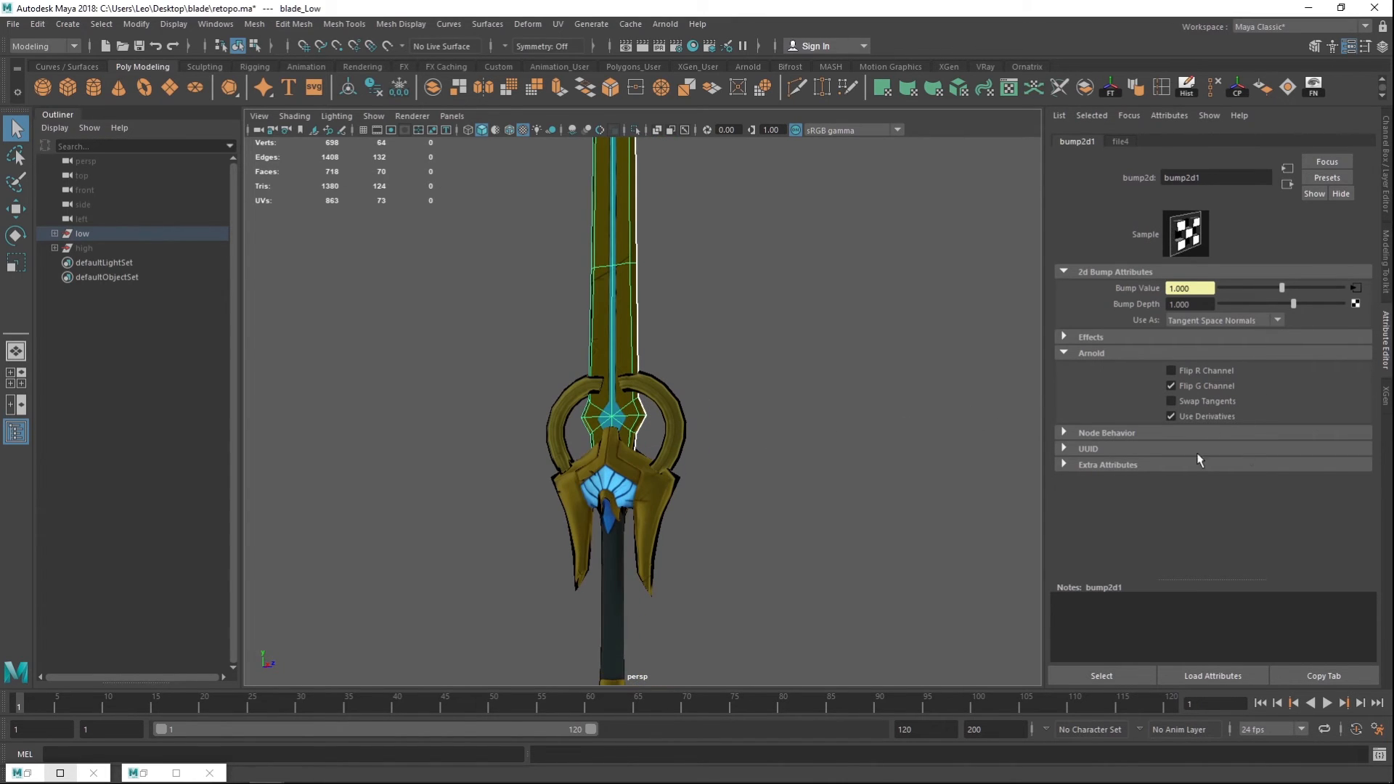
scroll(815, 378, "up", 5)
scroll(811, 402, "down", 2)
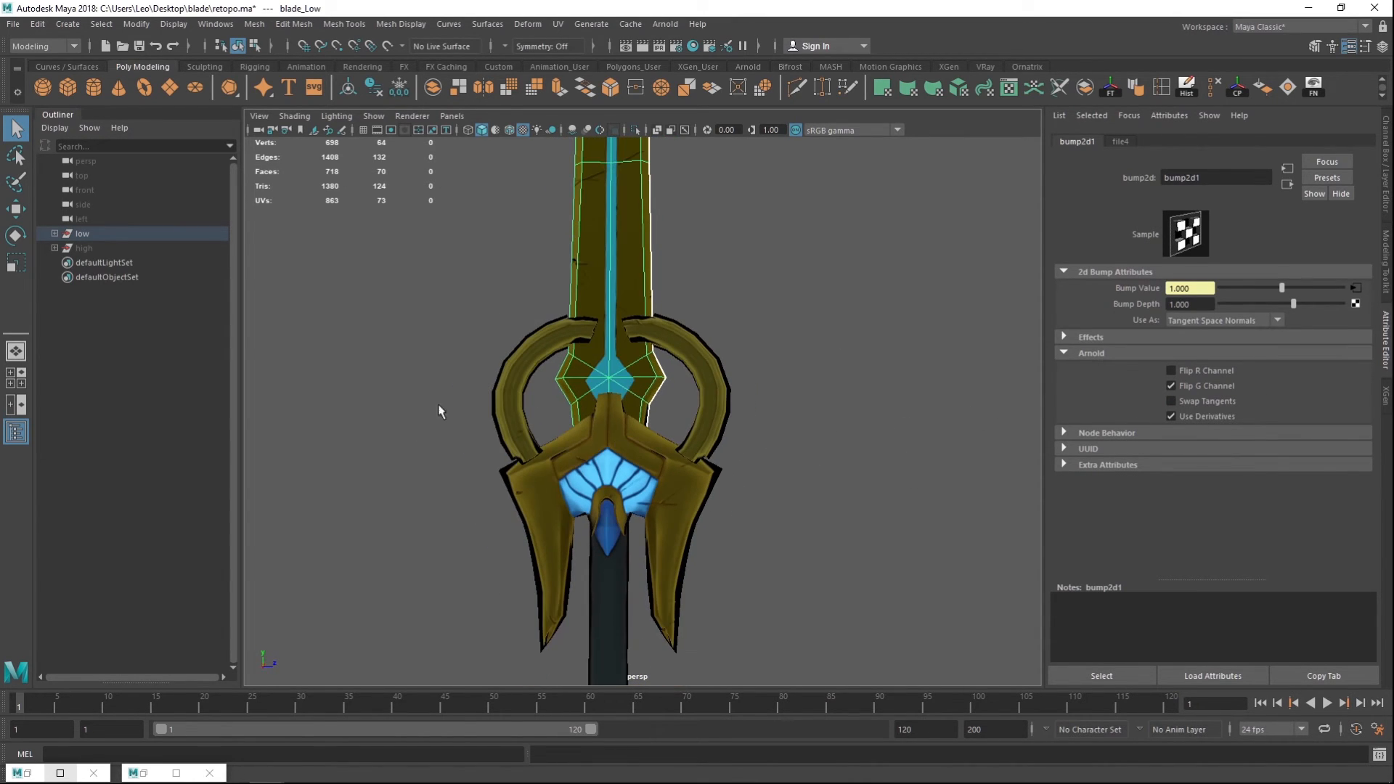
left_click(857, 301)
scroll(826, 332, "down", 5)
left_click_drag(742, 229, 823, 379, "alt")
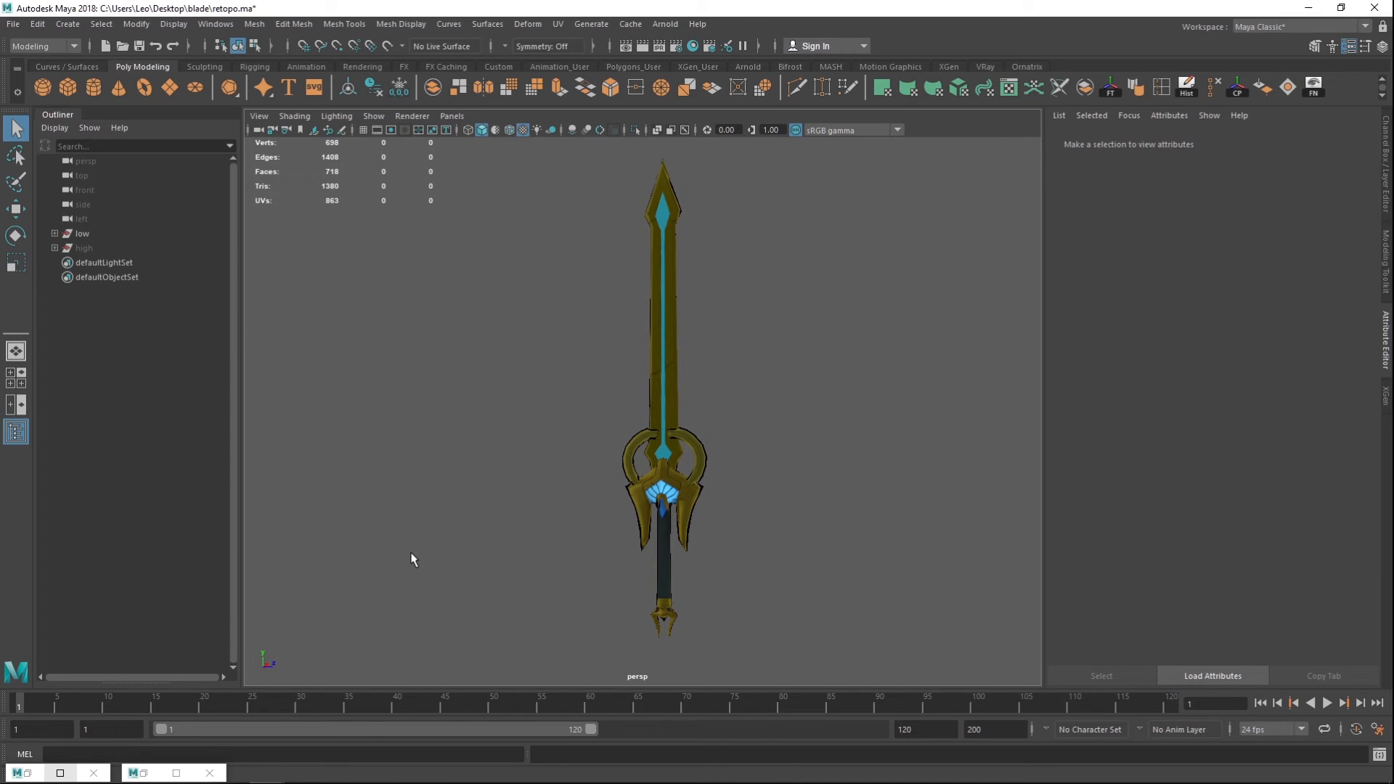
Step: Open the Arnold RenderView, start rendering and move its window aside so the sword is uncovered in the viewport
left_click(665, 24)
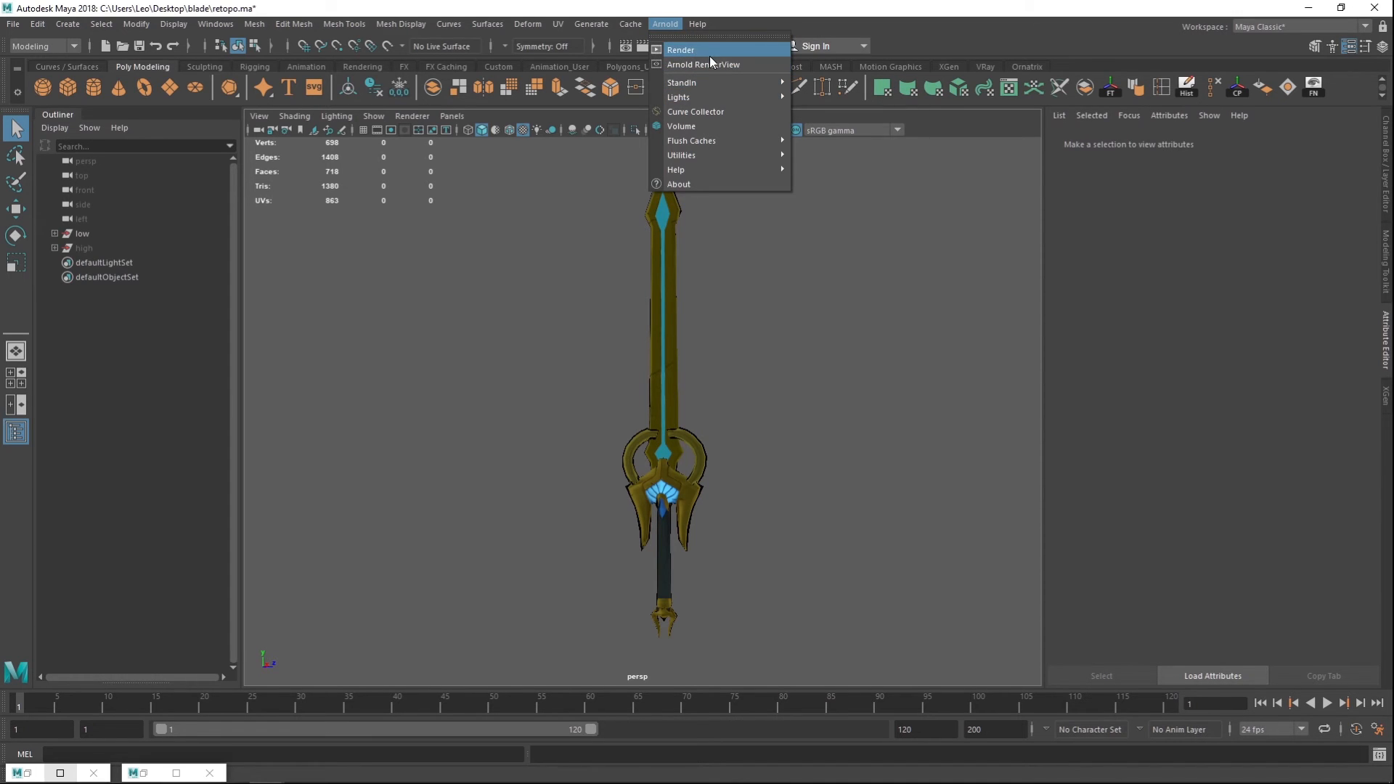
left_click(726, 66)
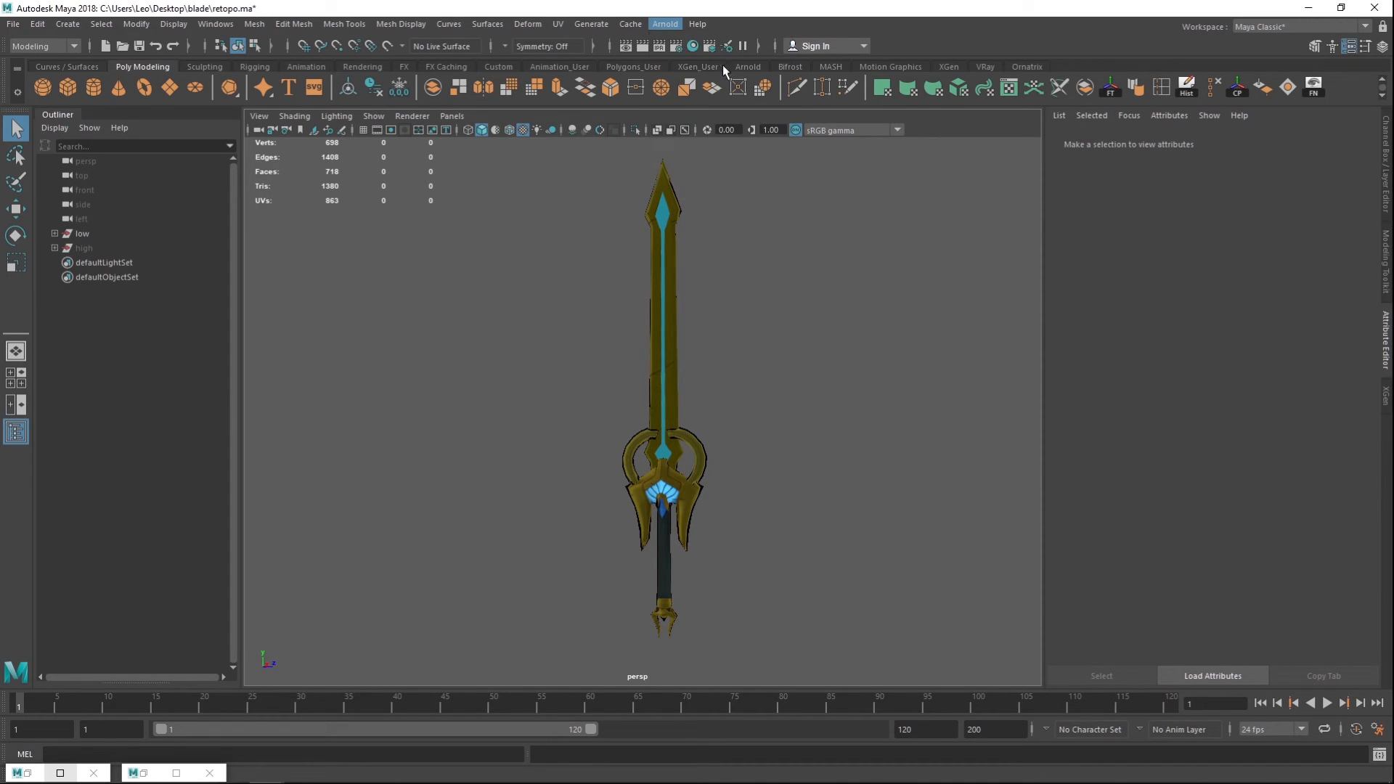
left_click(158, 773)
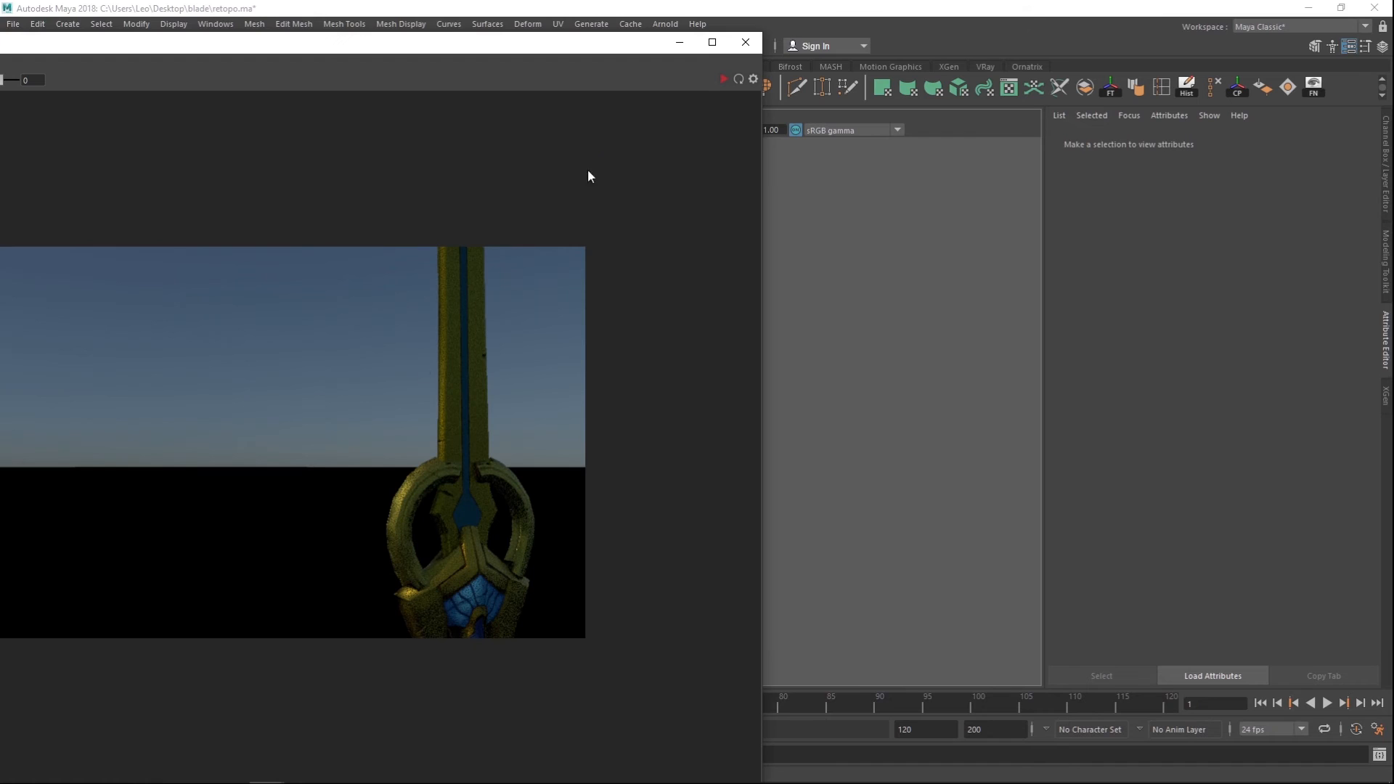
left_click_drag(592, 36, 642, 88)
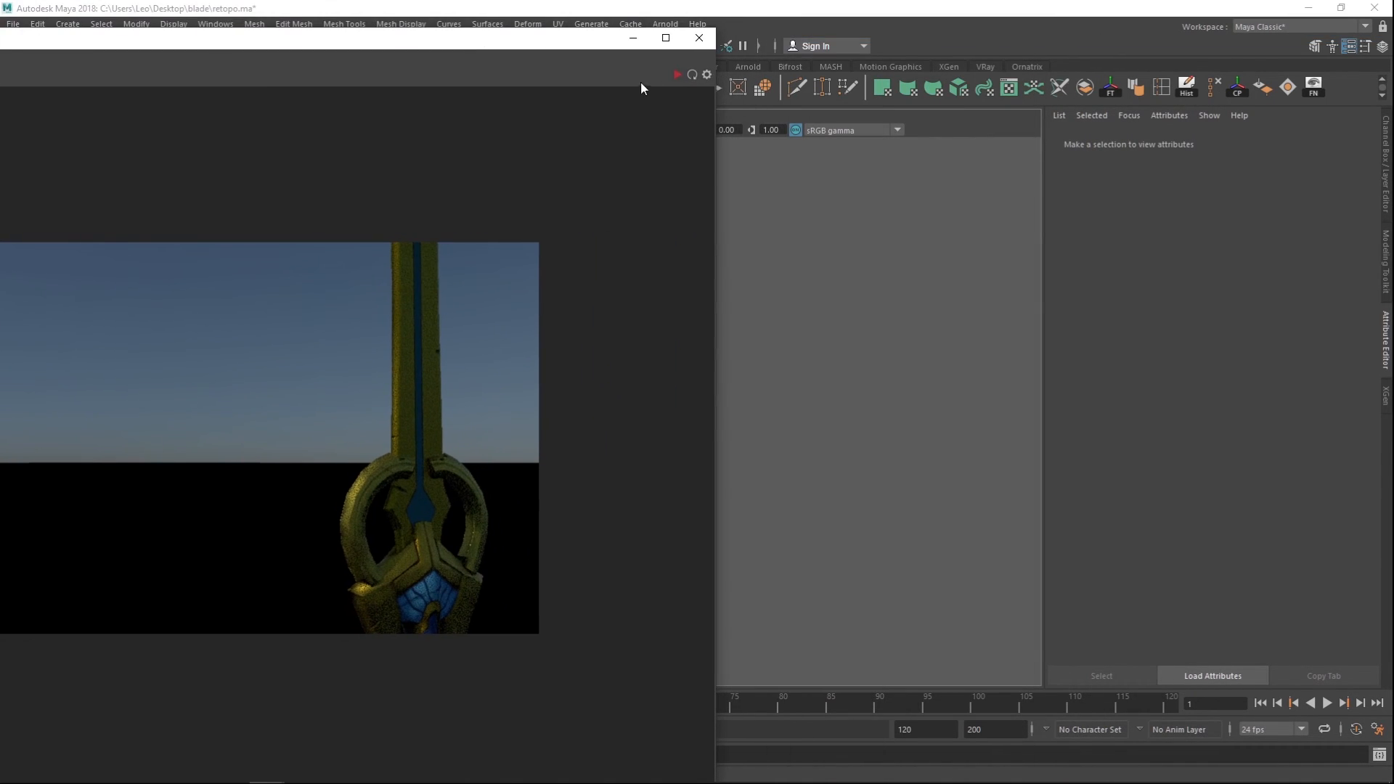
left_click(677, 75)
left_click_drag(499, 40, 253, 83)
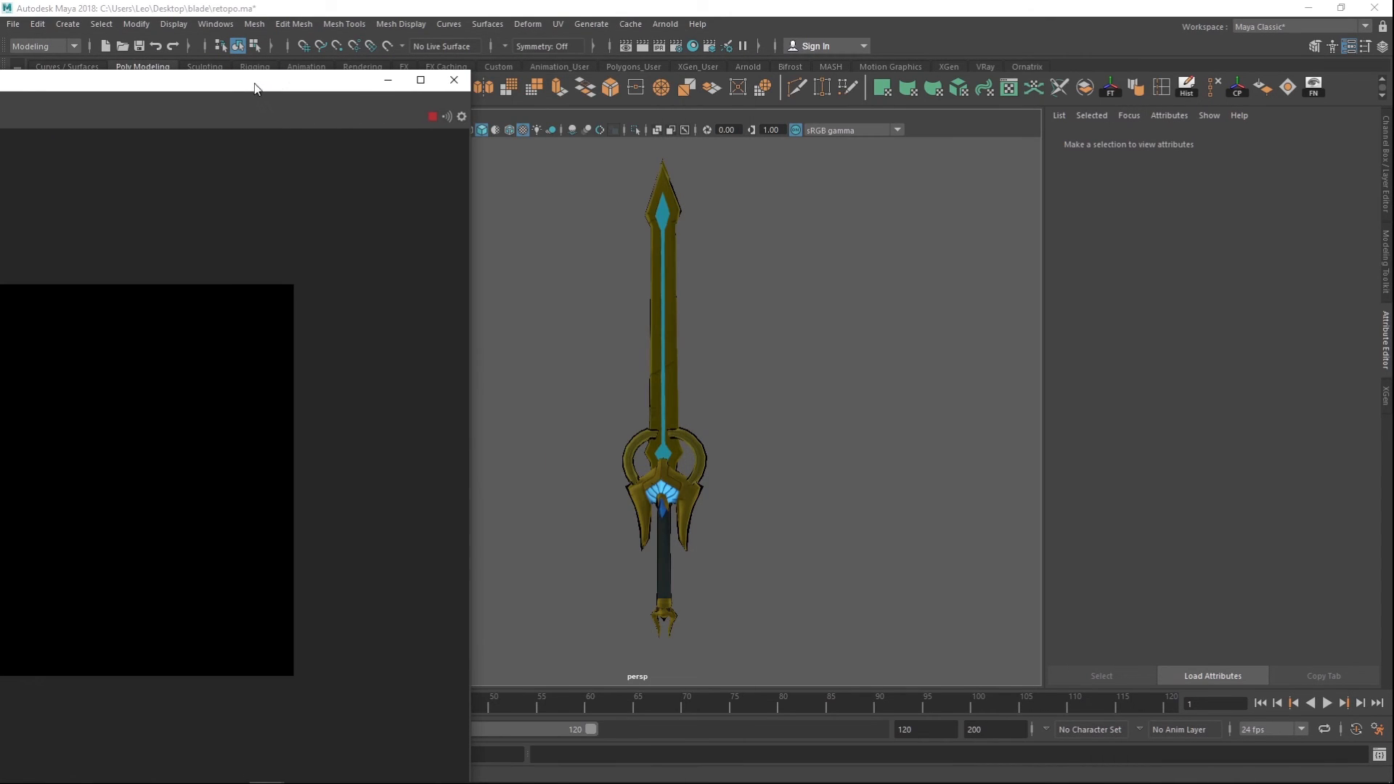
left_click(665, 25)
mouse_move(716, 88)
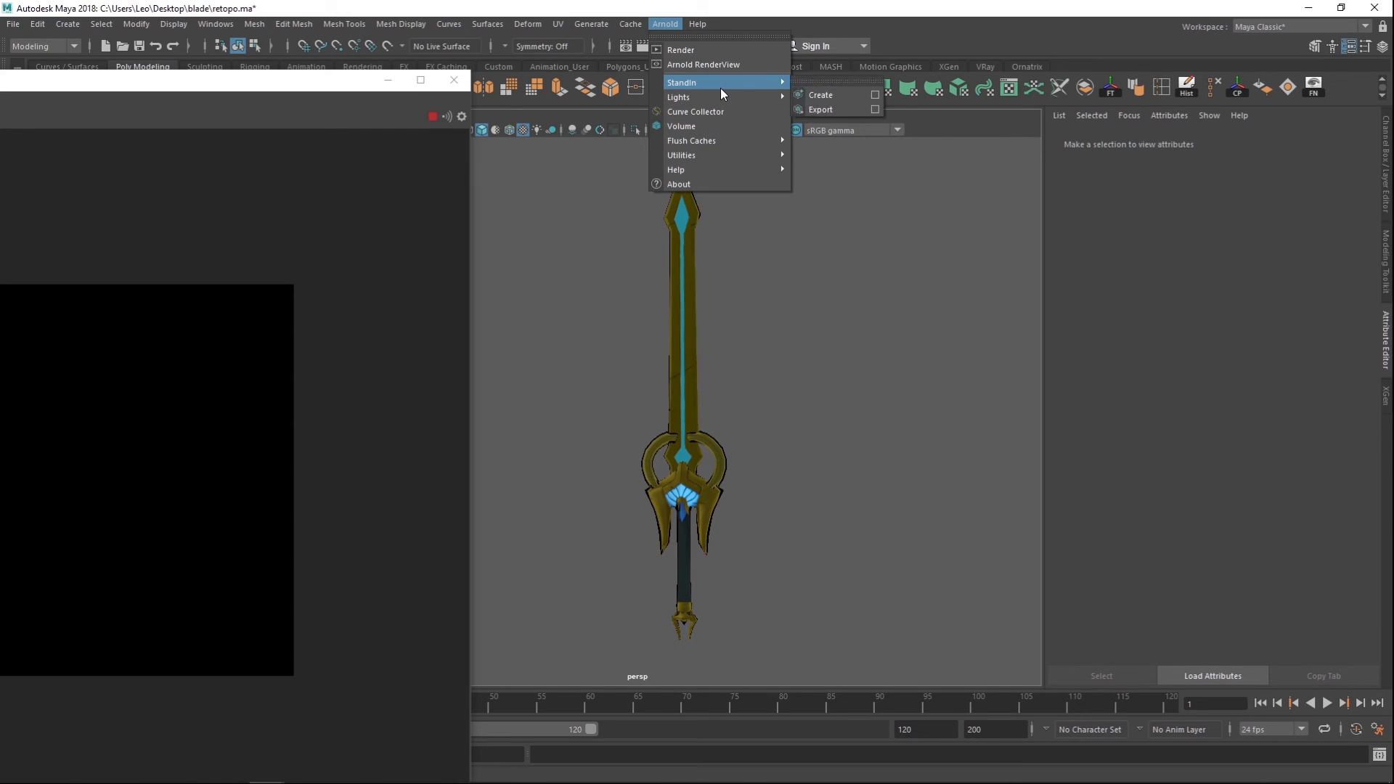
left_click(685, 23)
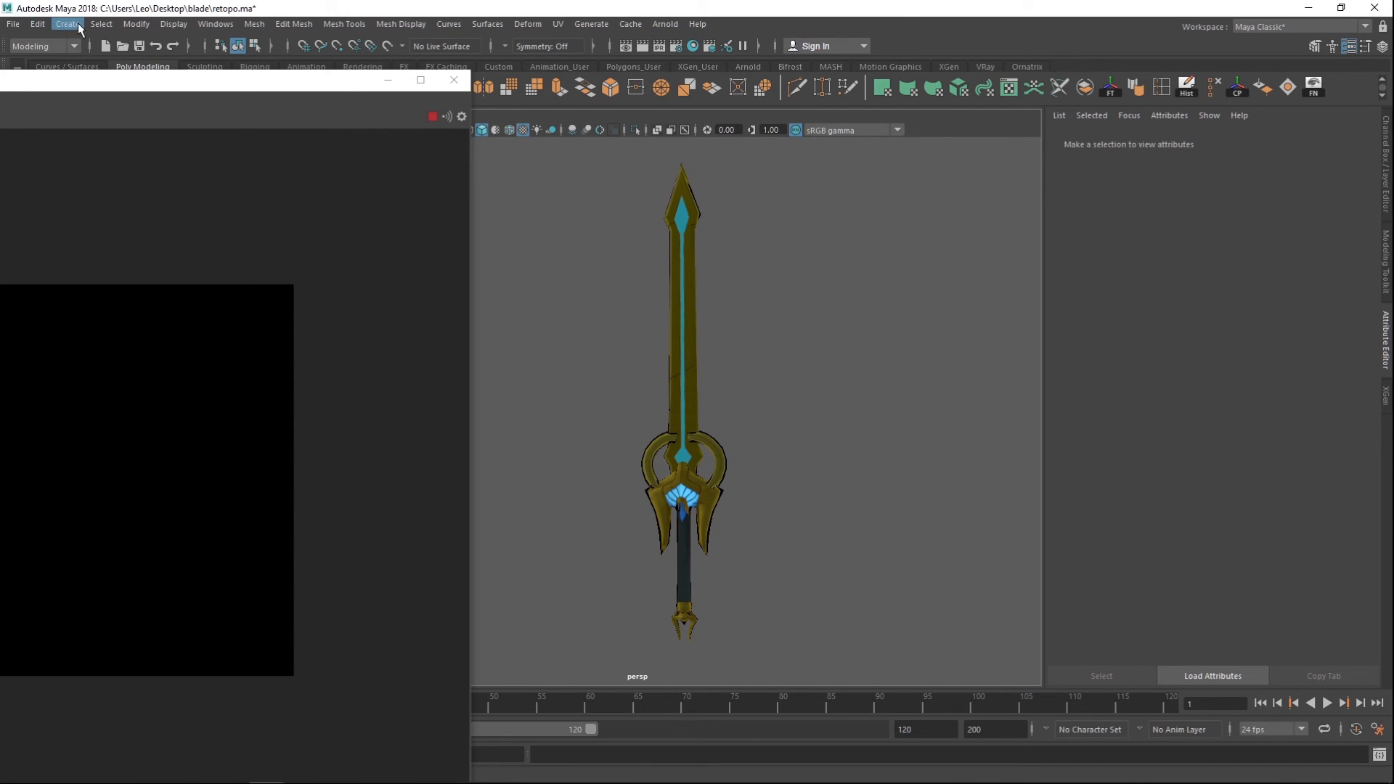
Step: Add an Arnold Physical Sky light to the scene to illuminate the sword
left_click(66, 24)
mouse_move(119, 103)
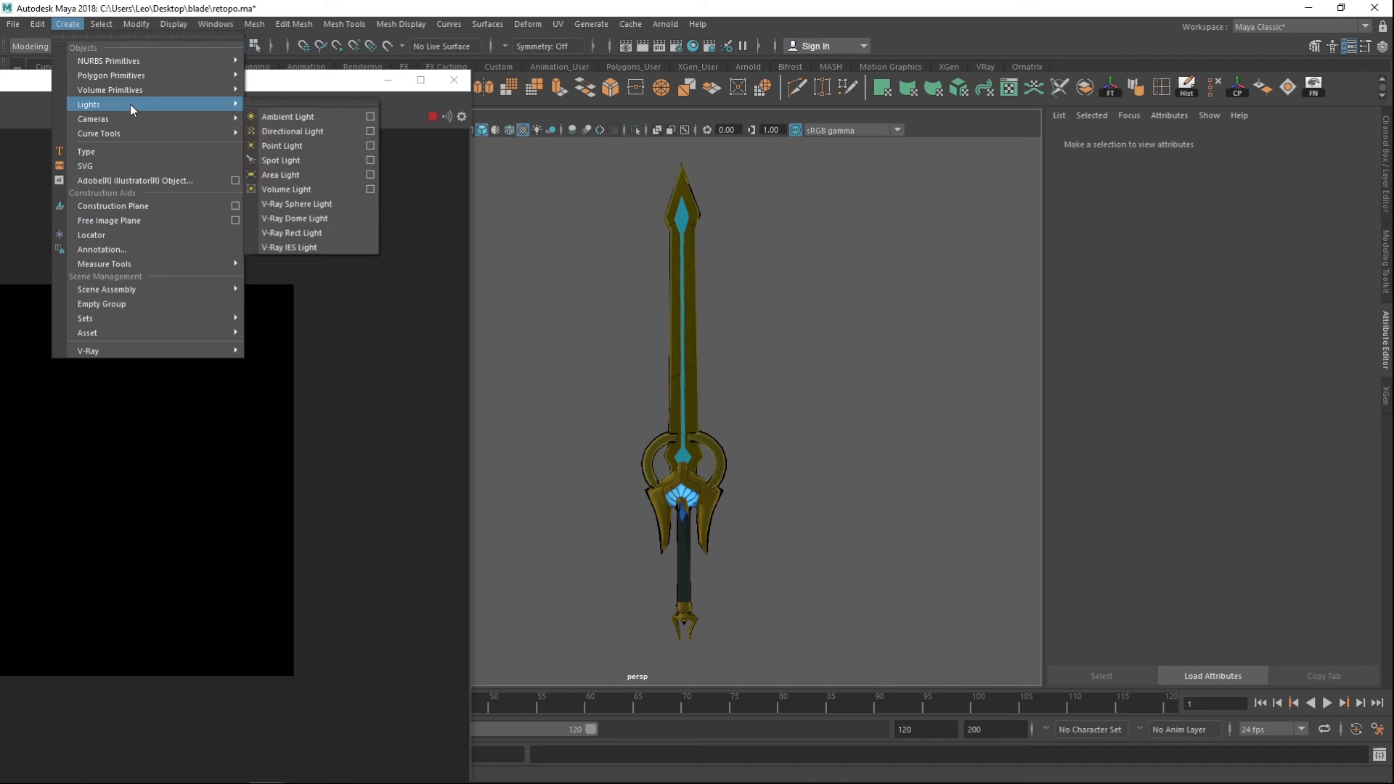
left_click_drag(554, 368, 718, 134)
left_click(672, 27)
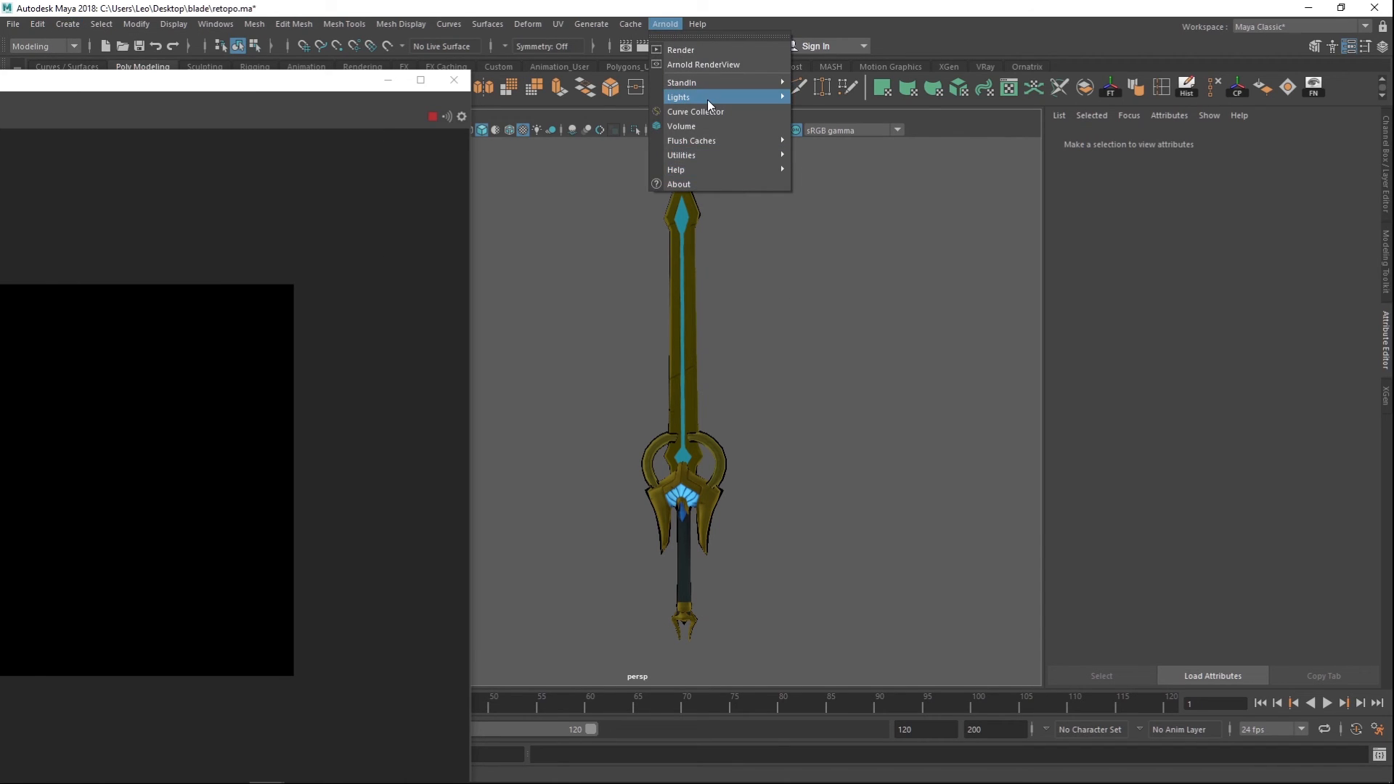
mouse_move(735, 86)
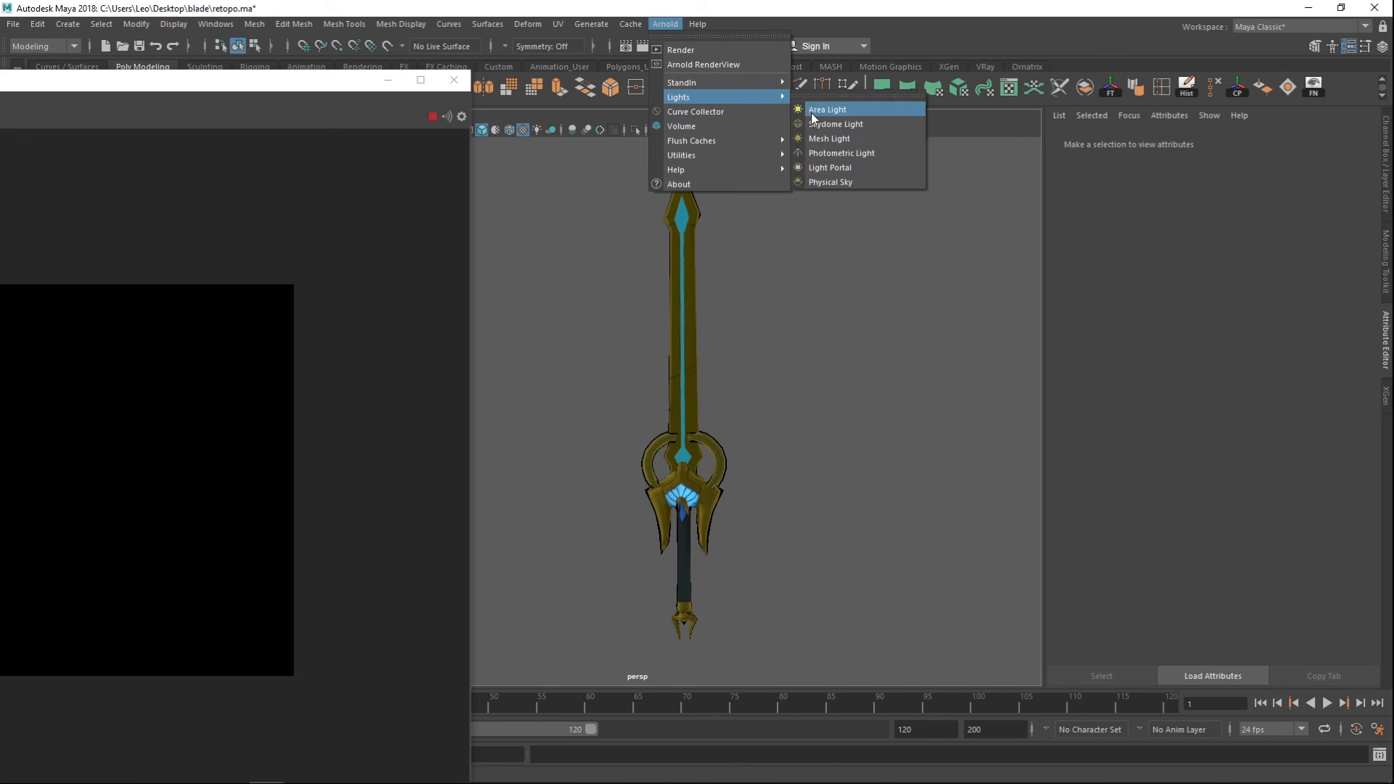
left_click(827, 181)
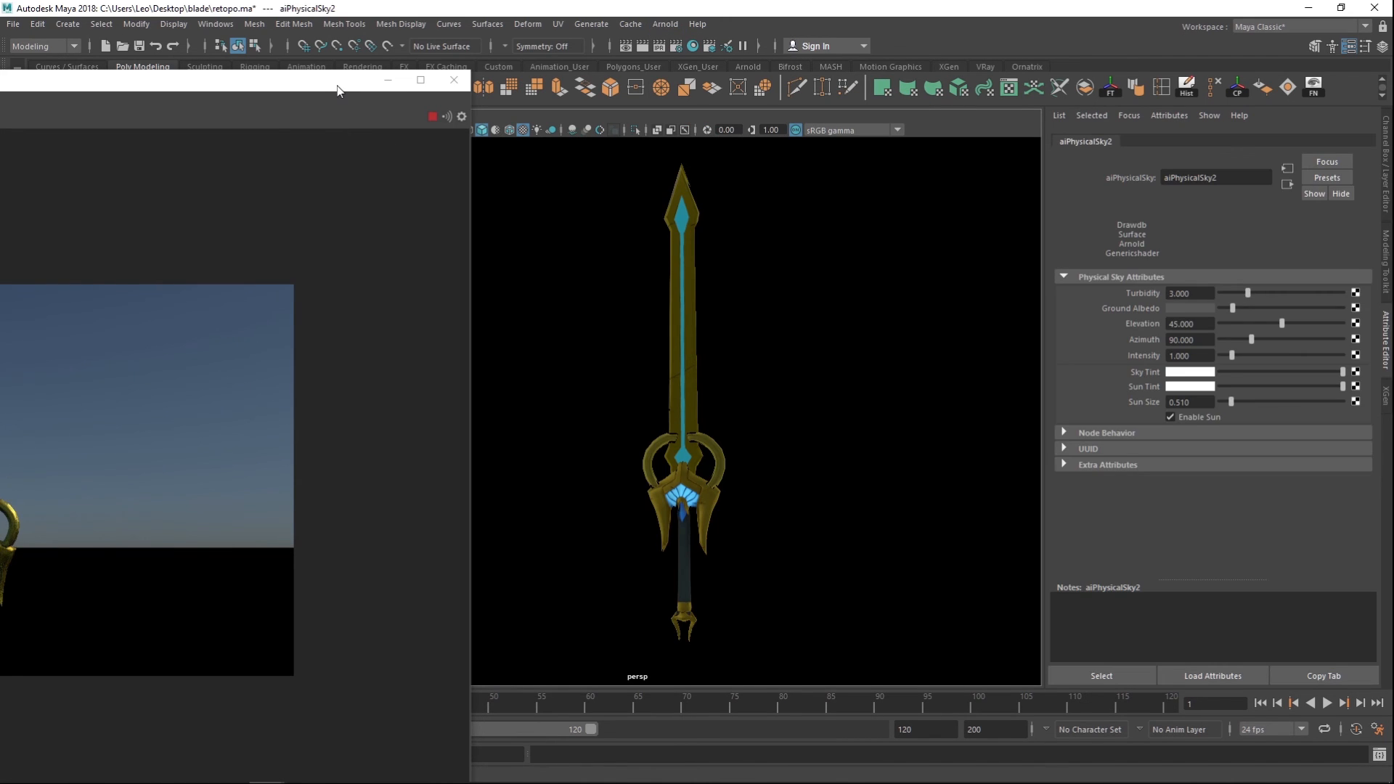
Step: Reposition the Arnold RenderView window and adjust the camera view to examine the full render of the sword against the sky
left_click_drag(338, 91, 559, 77)
left_click_drag(946, 383, 722, 413)
left_click_drag(674, 77, 882, 30)
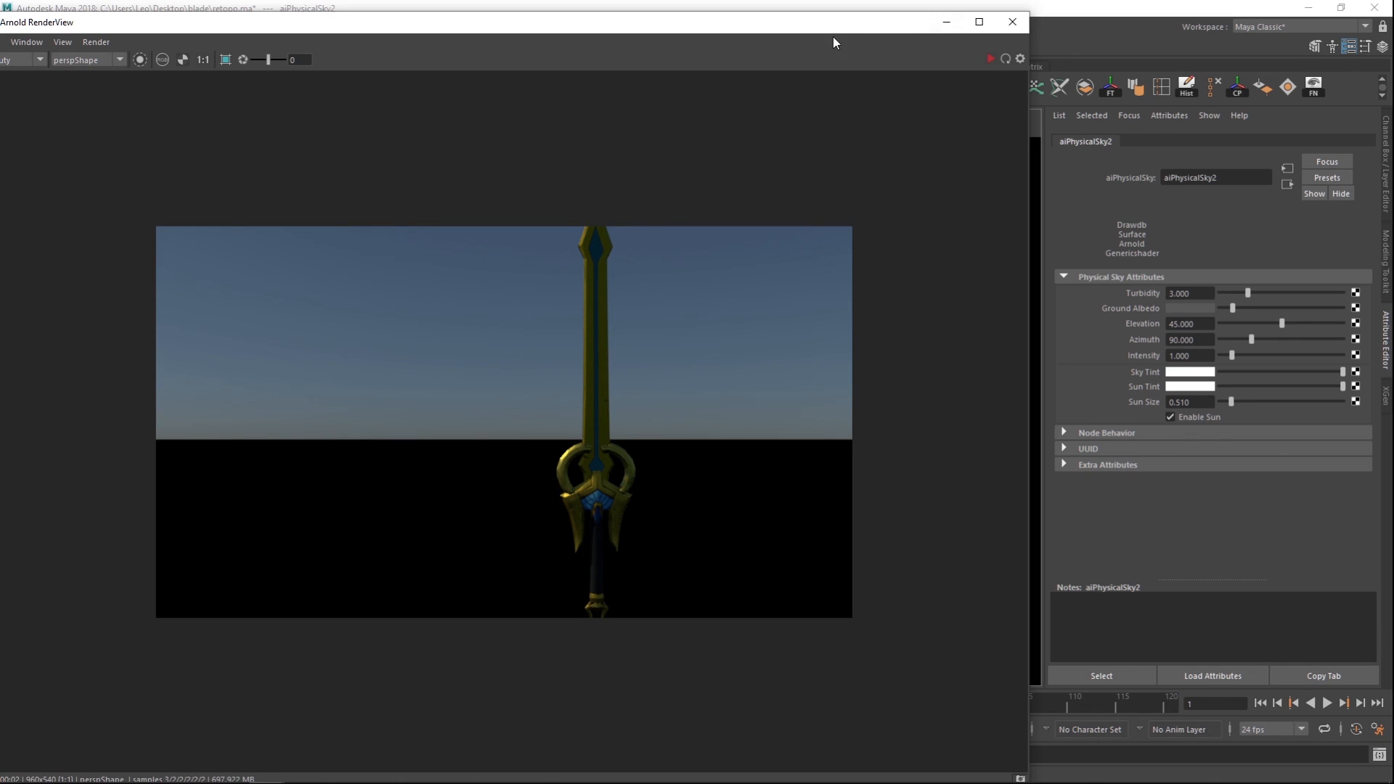
left_click_drag(833, 36, 747, 33)
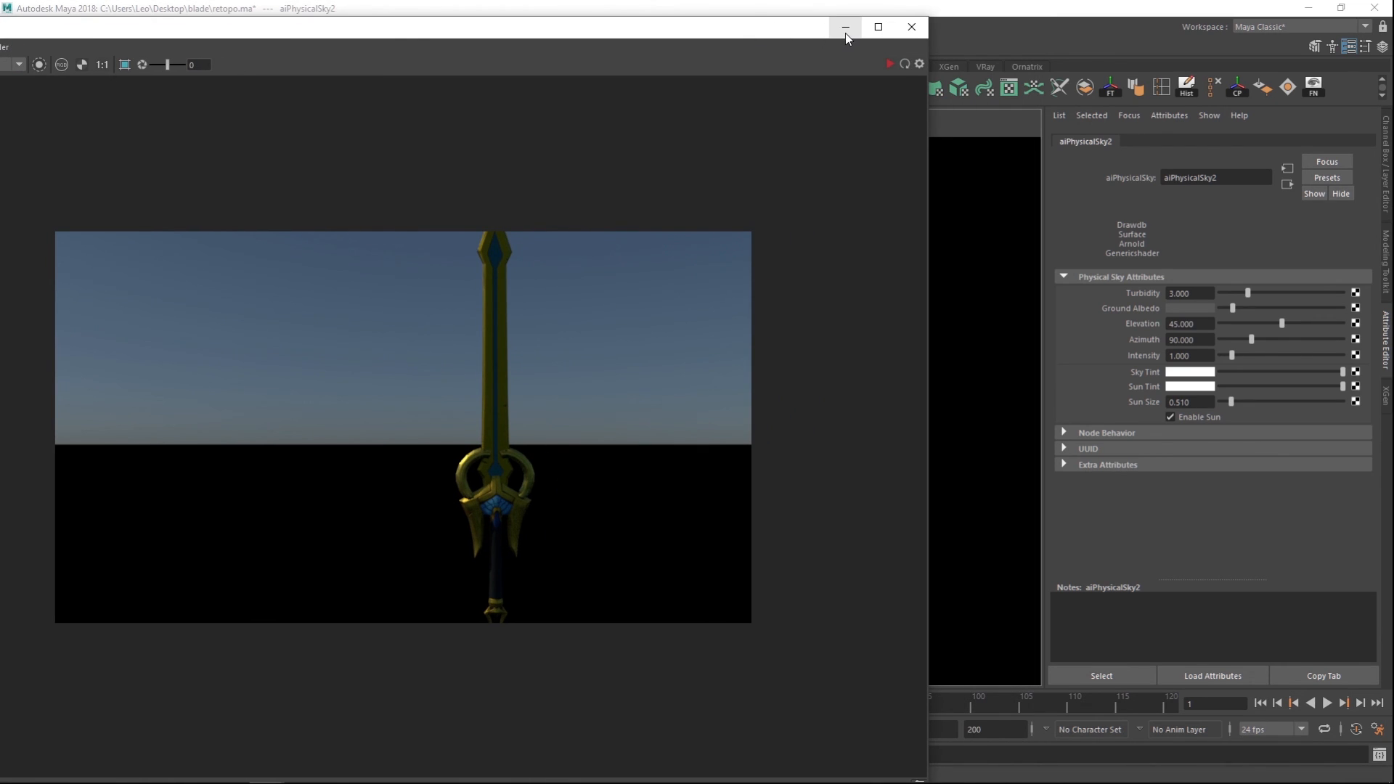